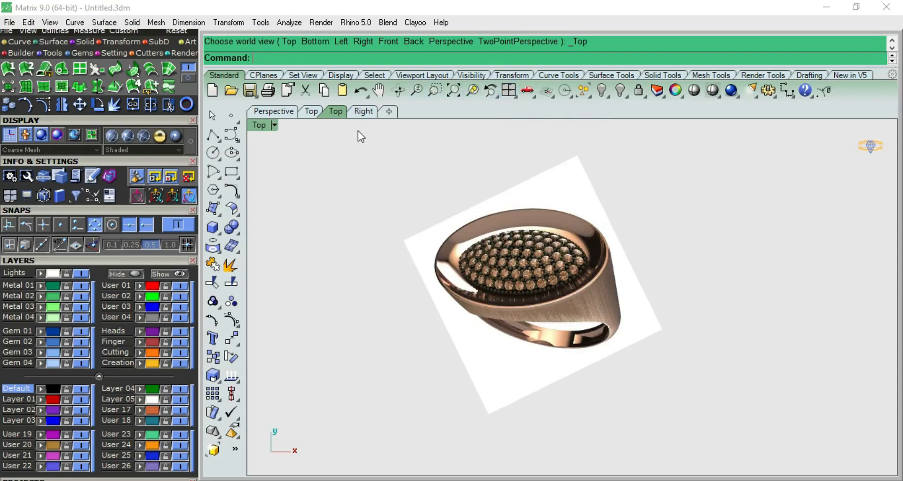
Create a ring rail with an 18 mm diameter in the Front view
key(F6)
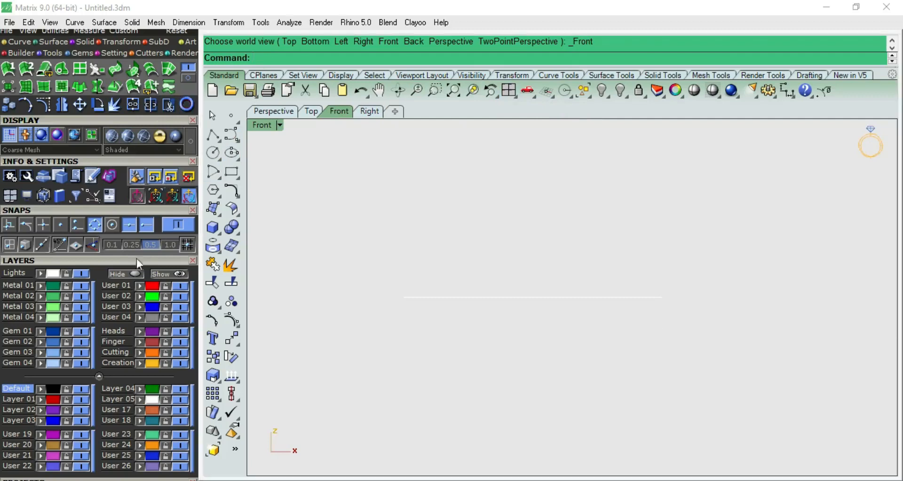
scroll(134, 250, down, 5)
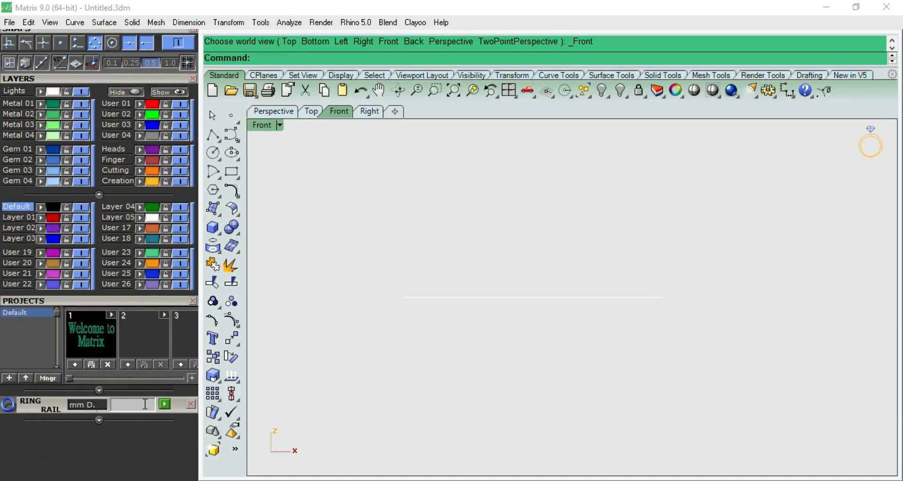
text(18)
click(166, 404)
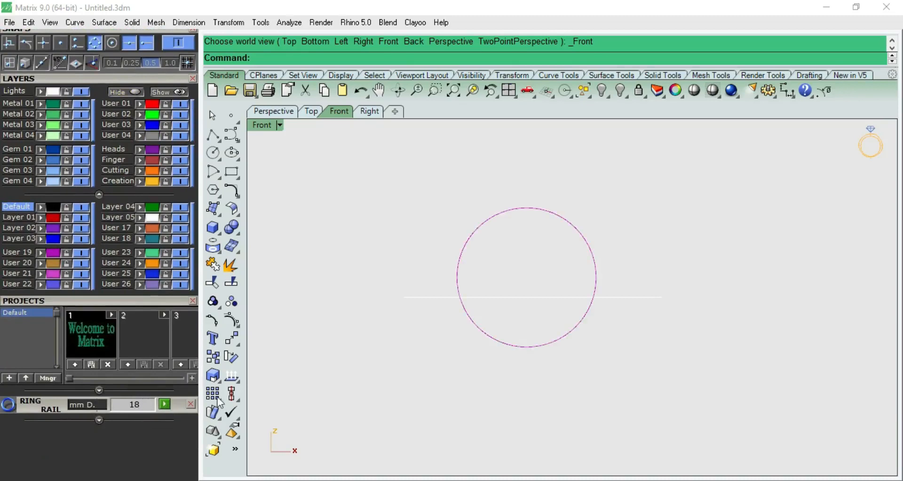
Offset the ring rail circle outward to form the larger outer profile circle
click(579, 234)
scroll(600, 229, up, 5)
text(of)
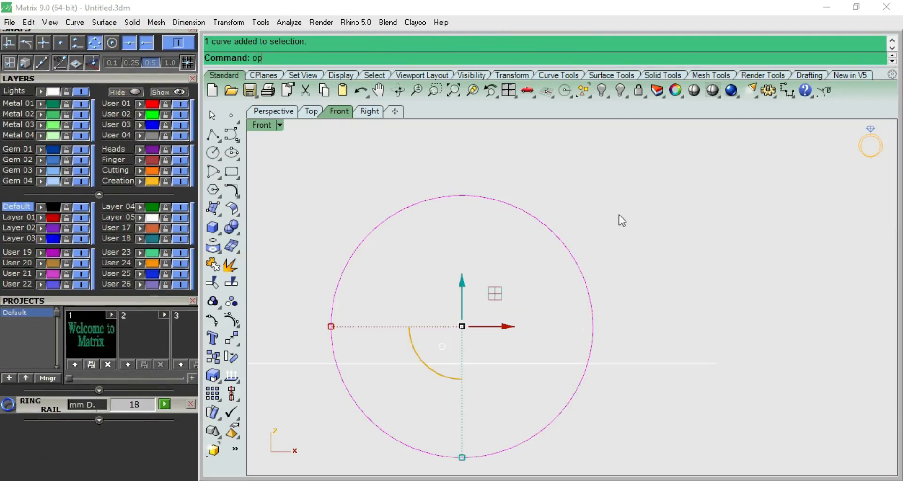
key(Return)
click(618, 210)
click(588, 225)
Move the outer circle up by 0.5 mm so the band is thicker on the upper side
right_drag(485, 278, 482, 217)
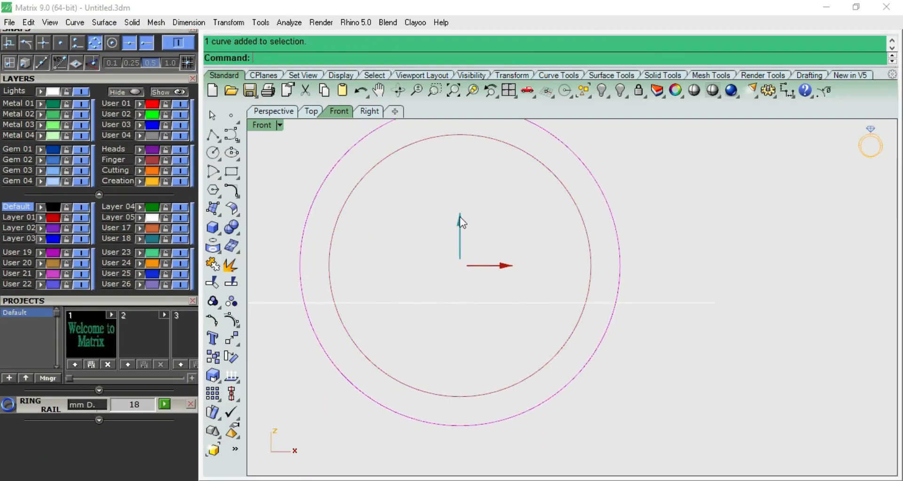
click(460, 219)
text(.5)
key(Return)
click(544, 290)
Assign the outer circle to the red User 01 layer
click(679, 207)
right_drag(678, 208, 683, 316)
click(613, 290)
click(138, 103)
click(604, 233)
scroll(610, 250, down, 4)
right_drag(649, 284, 585, 297)
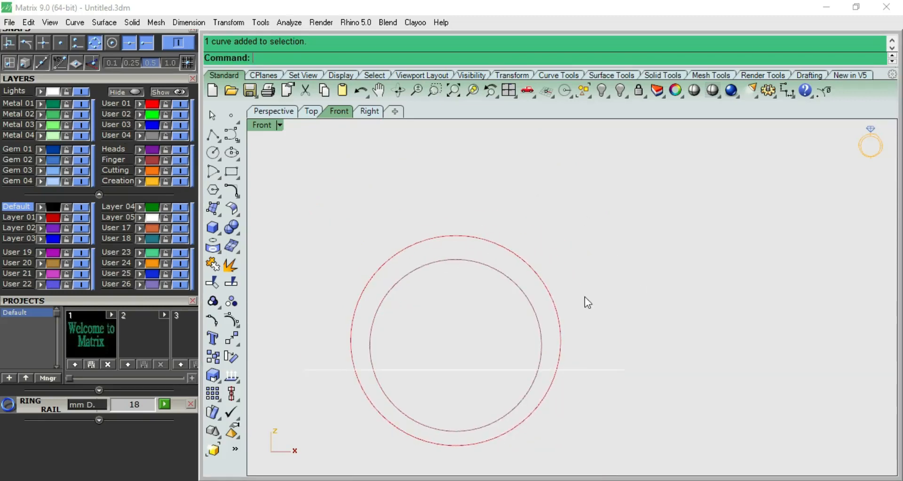
Draw a straight guide line along Y in the Top view, centred on the outer circle's right quadrant point
click(214, 135)
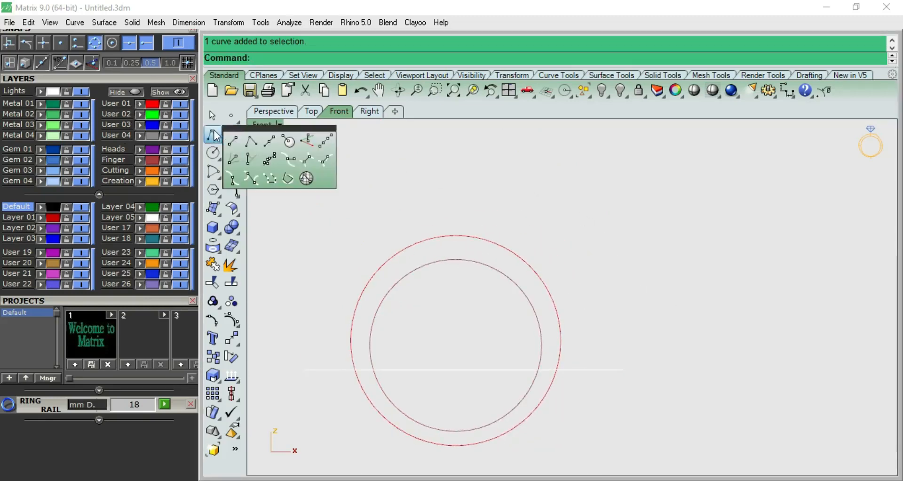
click(267, 138)
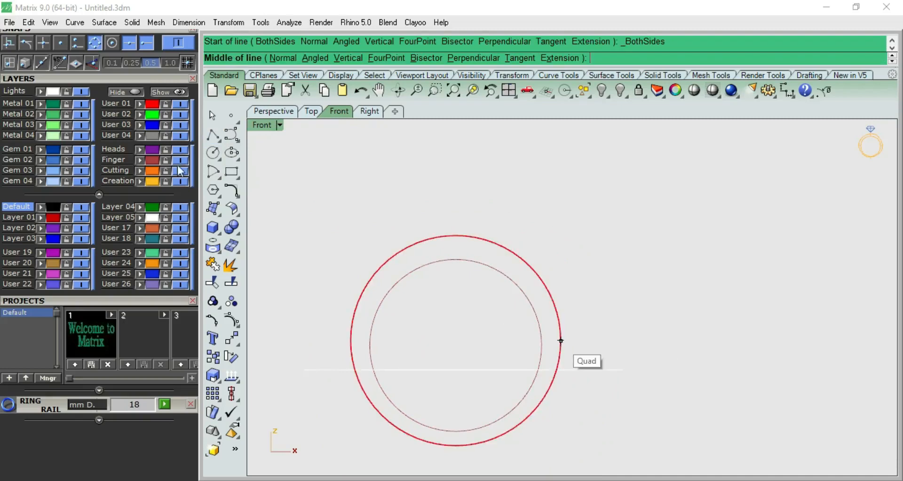
scroll(147, 104, up, 5)
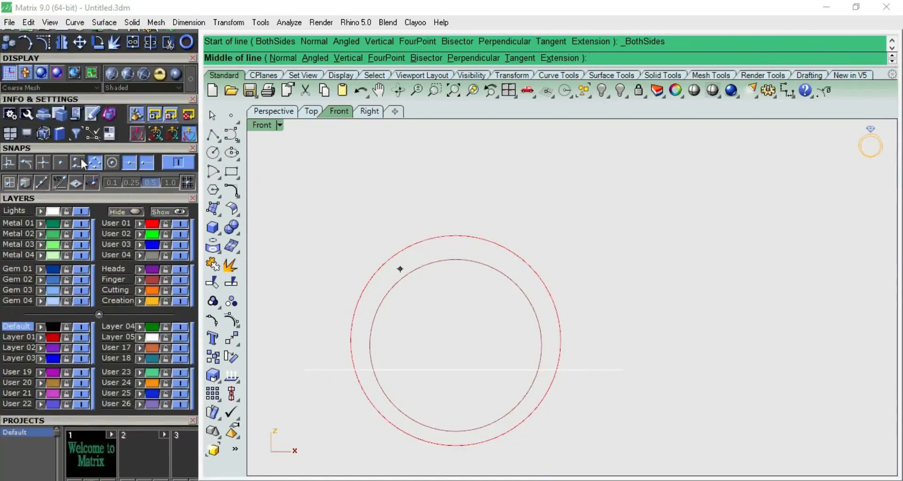
click(559, 340)
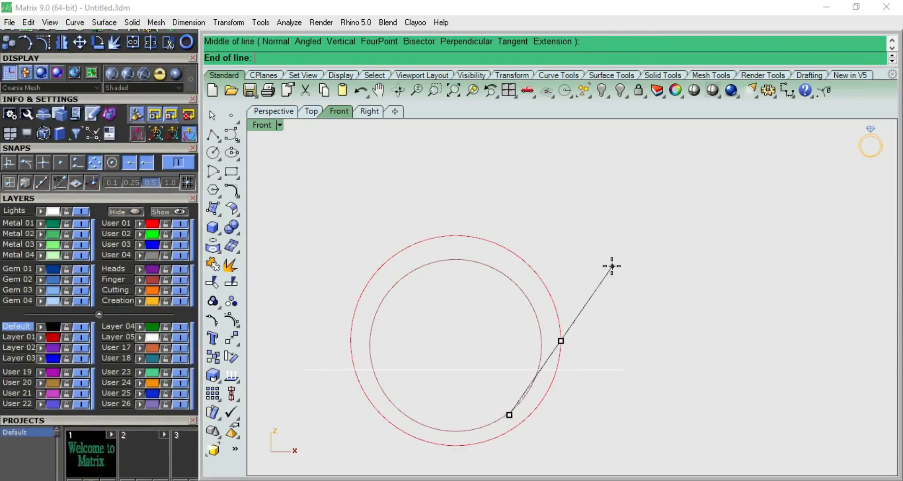
key(ctrl+F1)
scroll(594, 260, down, 6)
scroll(579, 323, up, 3)
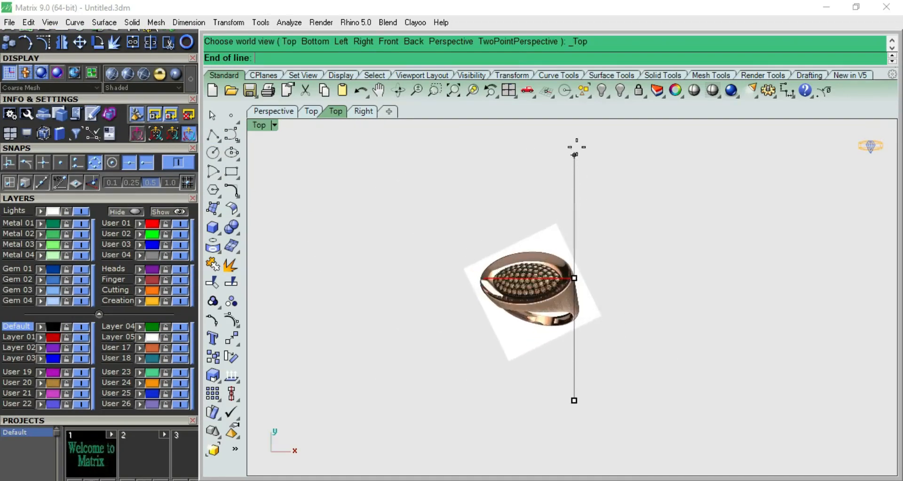
click(573, 131)
Mirror a copy of the guide line to the opposite side of the ring across the vertical axis through origin 0
click(573, 159)
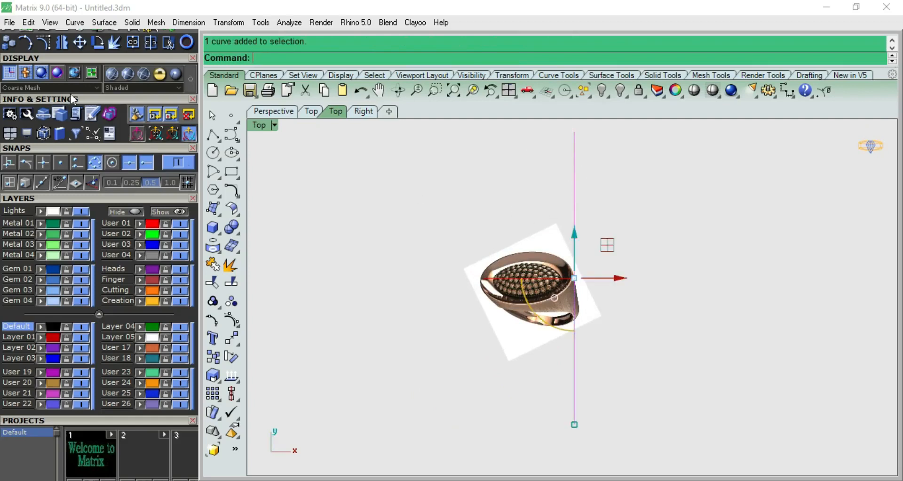
click(61, 46)
text(0)
key(Return)
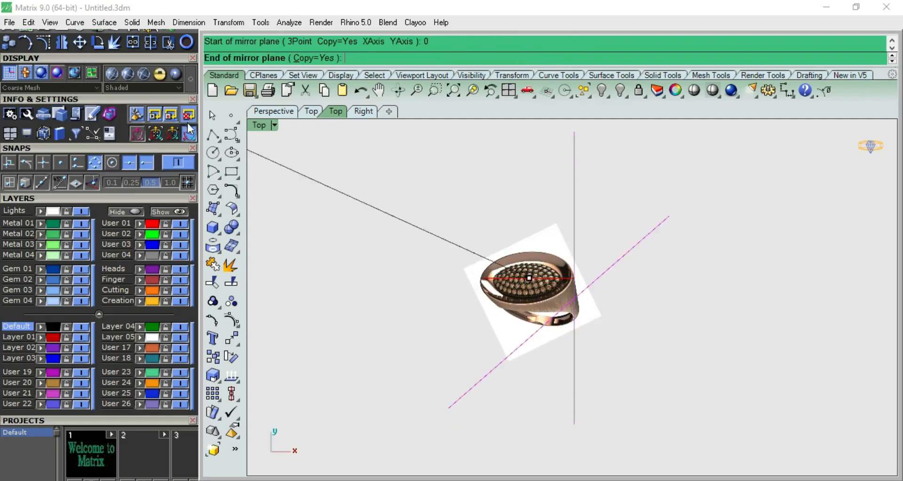
click(463, 459)
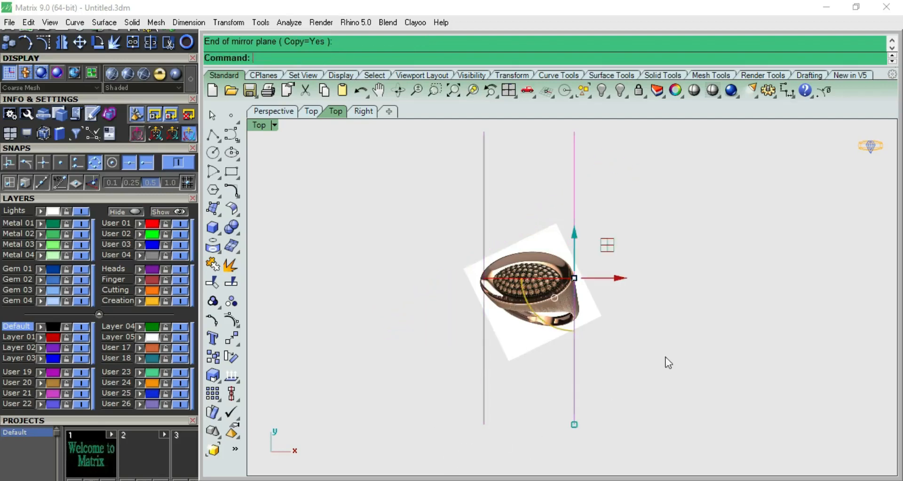
Assign both vertical guide lines to the blue User 03 layer
scroll(522, 249, up, 6)
key(F6)
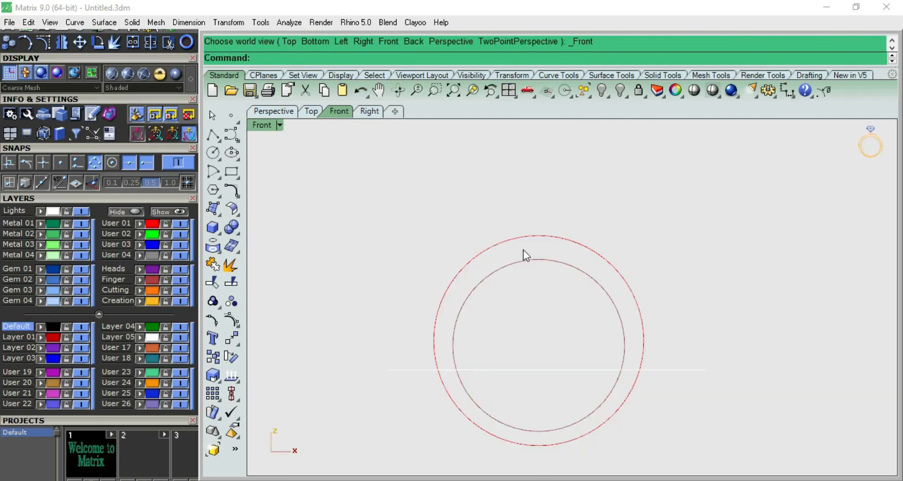
key(F5)
right_drag(562, 256, 556, 374)
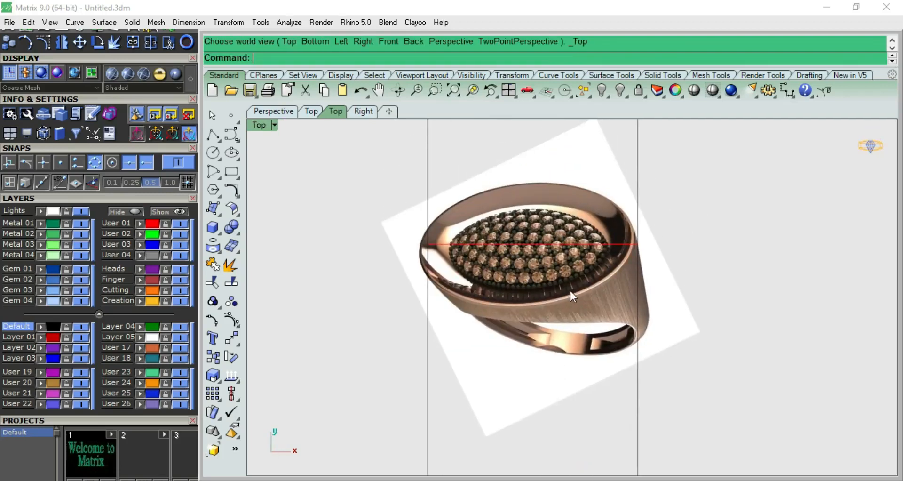
scroll(686, 282, down, 3)
drag(728, 403, 377, 453)
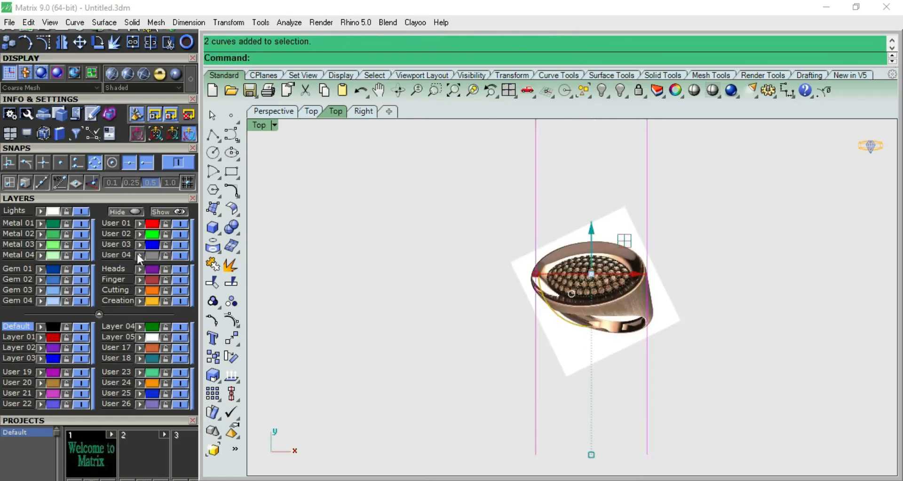
key(Escape)
scroll(755, 287, up, 2)
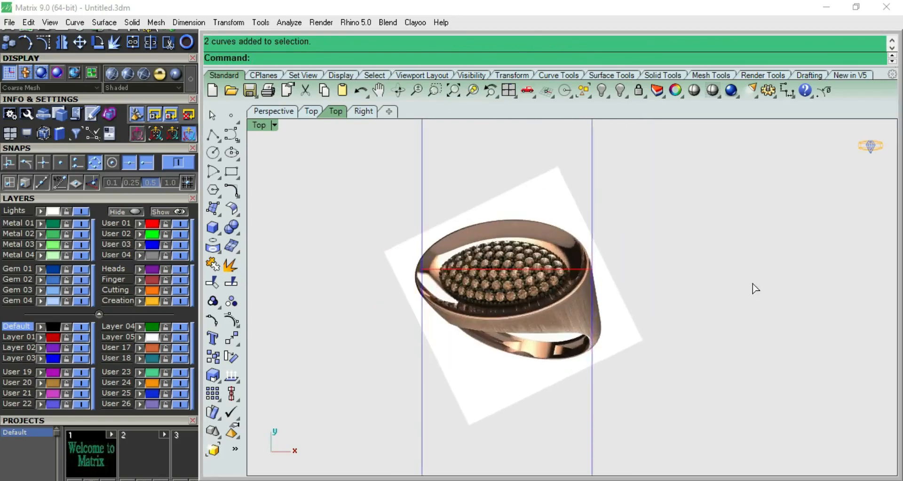
Scale the reference ring picture down slightly so the ring head fits between the two guide lines
key(ctrl+F2)
key(ctrl+F1)
click(518, 296)
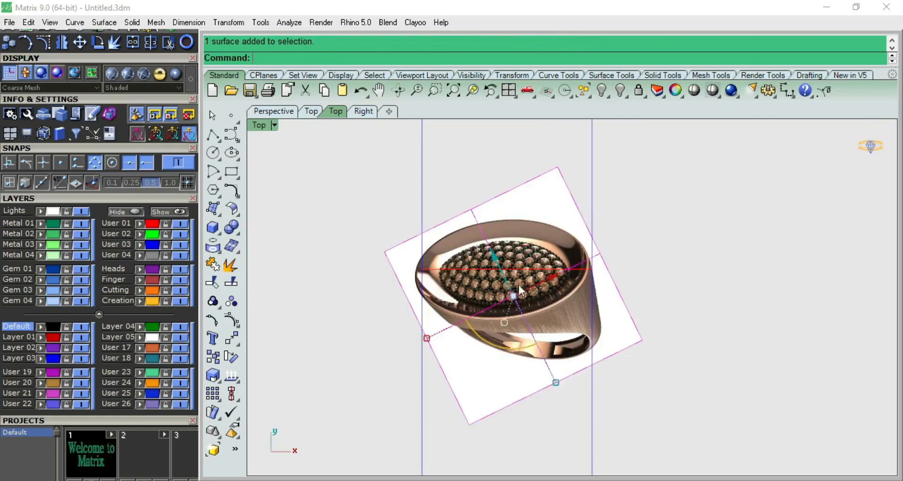
scroll(518, 296, up, 2)
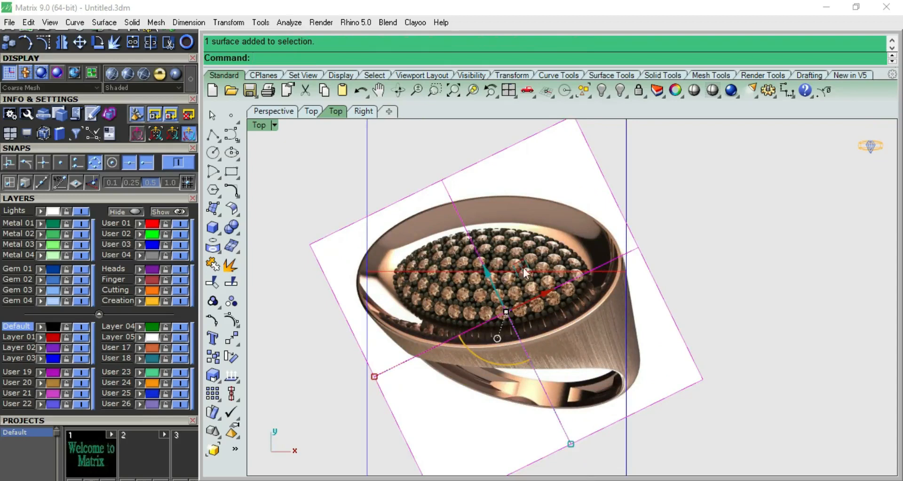
drag(377, 377, 385, 377)
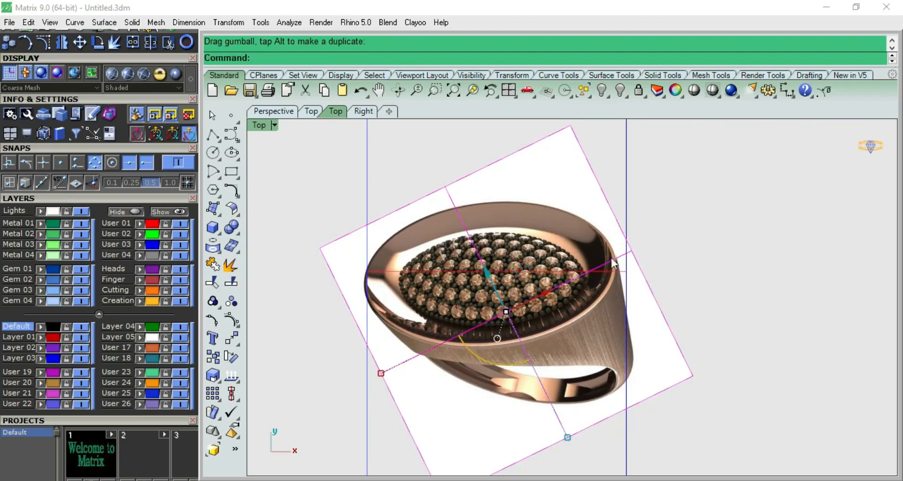
click(817, 242)
Nudge the reference picture and rotate it slightly to align the ring head with the guide lines
click(479, 336)
drag(456, 350, 461, 354)
click(784, 236)
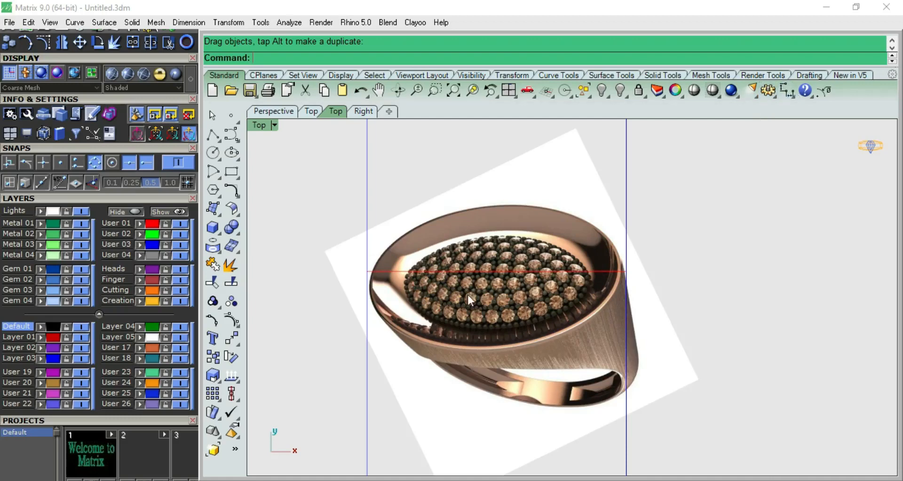
click(575, 331)
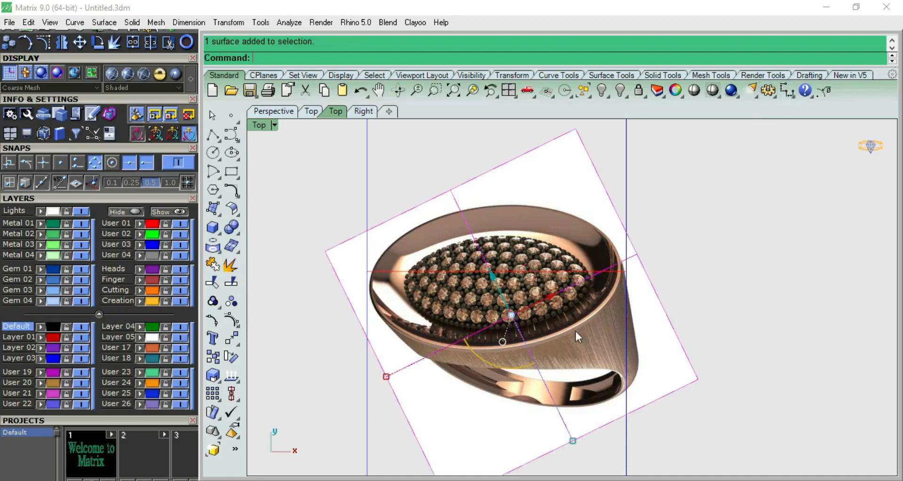
drag(476, 354, 477, 348)
click(815, 224)
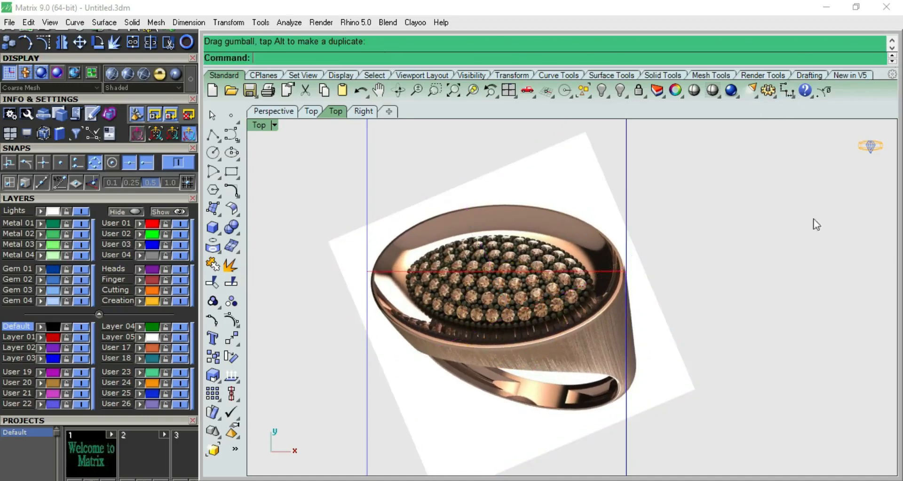
Measure the overall width of the ring head in the picture with a dimension, with object snaps off
click(786, 90)
scroll(367, 301, up, 3)
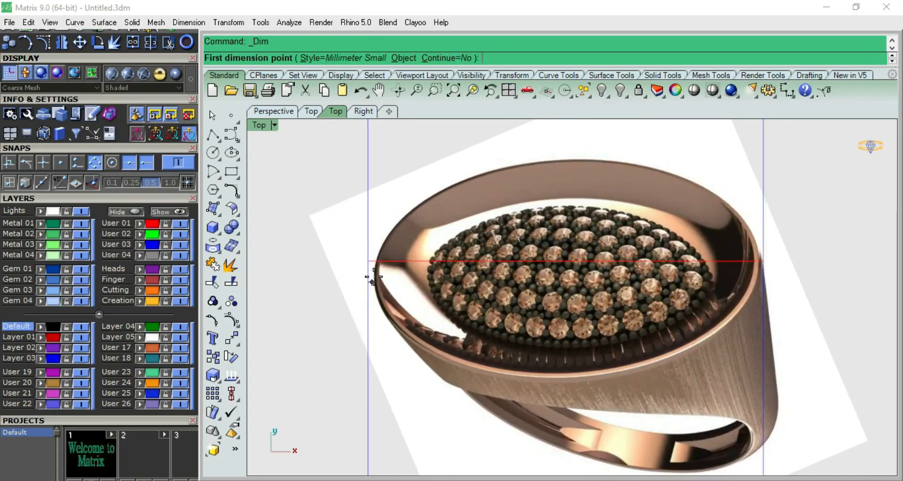
scroll(372, 261, up, 4)
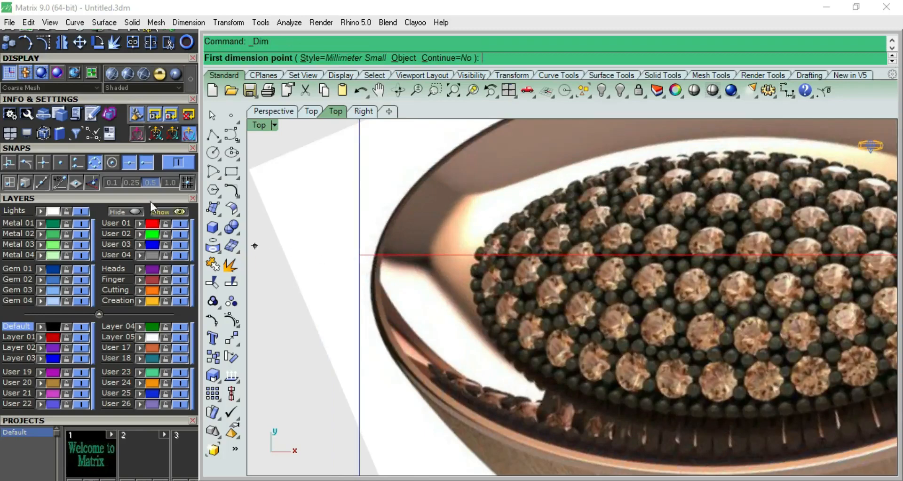
scroll(353, 276, down, 3)
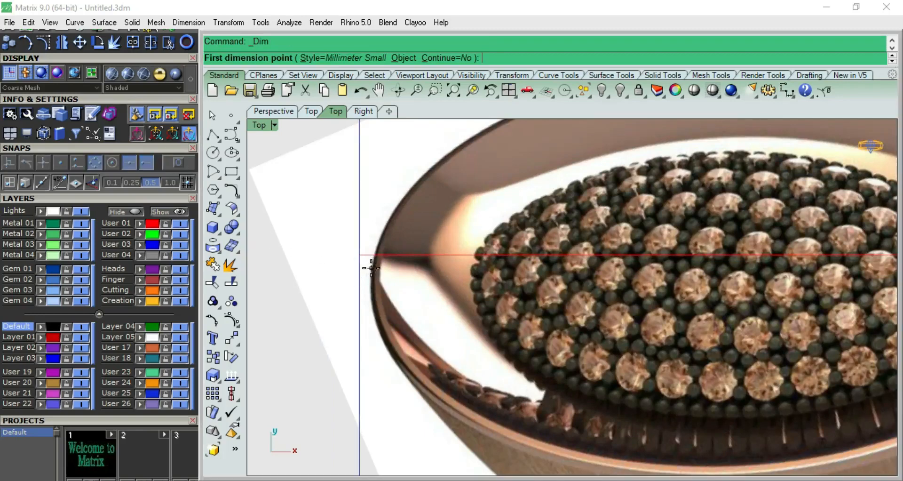
click(369, 274)
scroll(369, 275, down, 2)
scroll(382, 274, down, 4)
scroll(597, 277, up, 4)
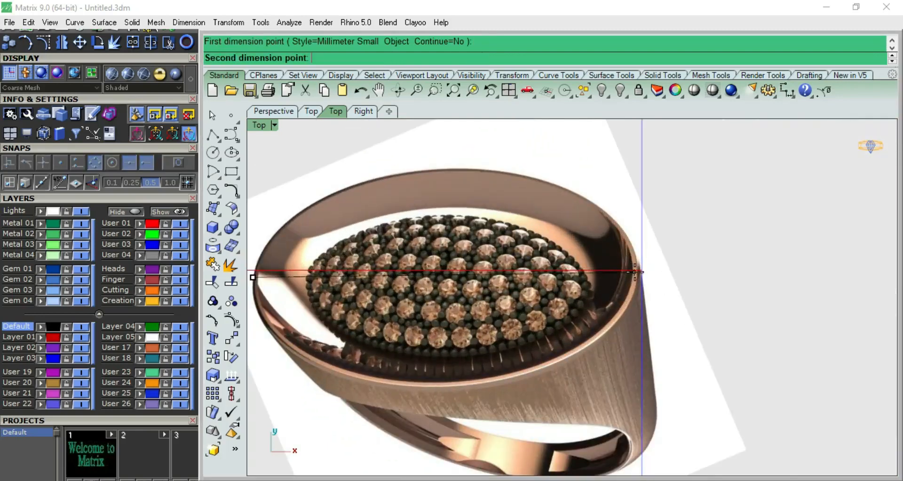
click(637, 272)
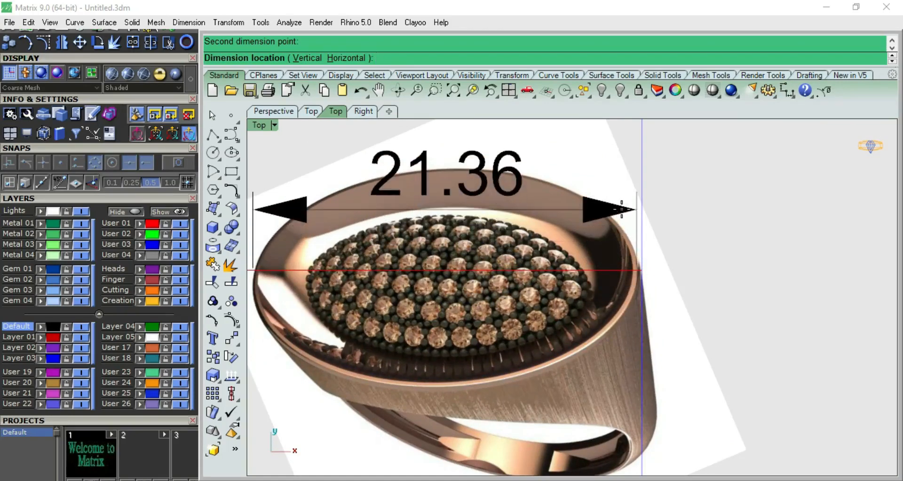
scroll(623, 248, down, 2)
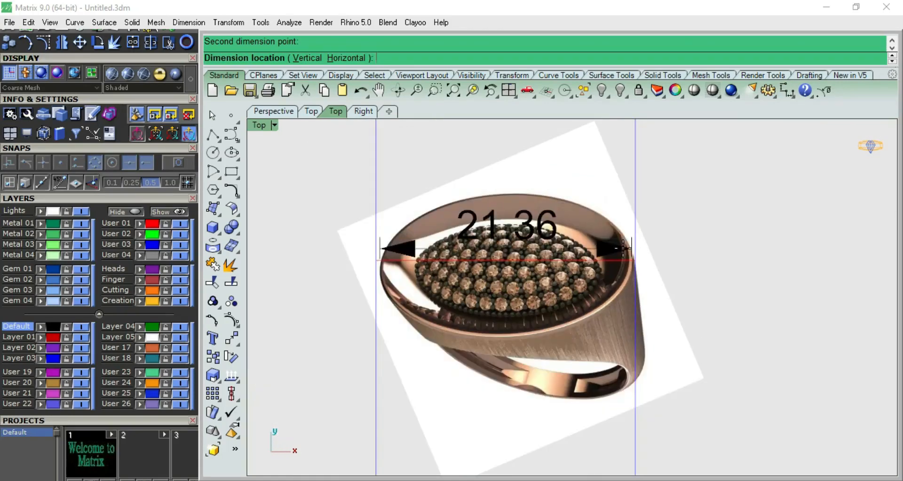
key(Escape)
Measure the height of the ring head in the picture from its upper edge to its lower rim
key(Return)
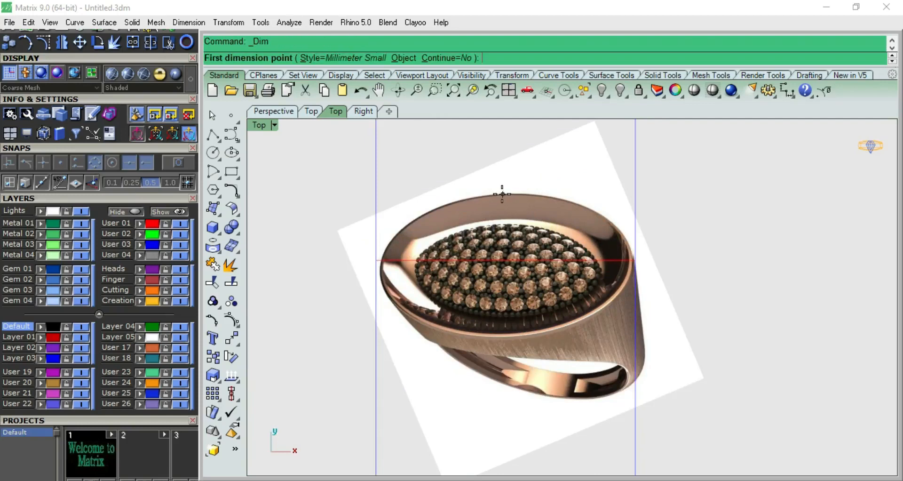
click(502, 192)
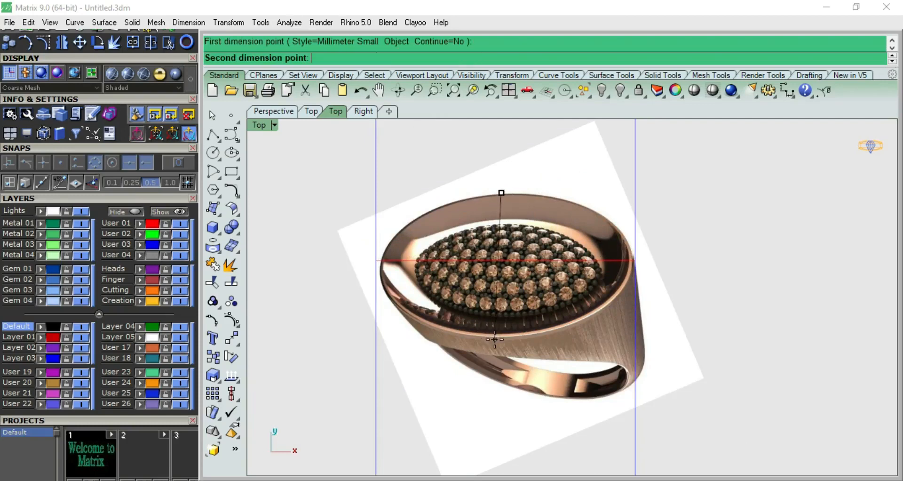
click(494, 339)
key(Escape)
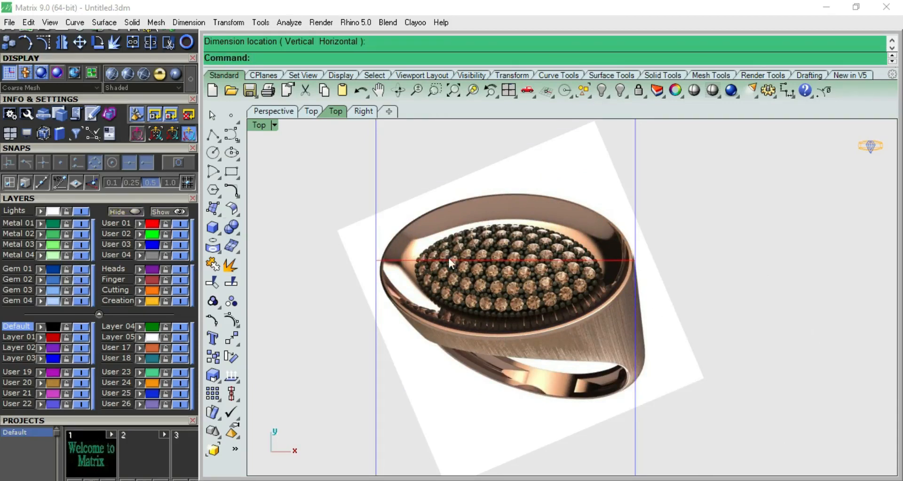
Assign the reference picture to the Lights layer and hide that layer
click(498, 189)
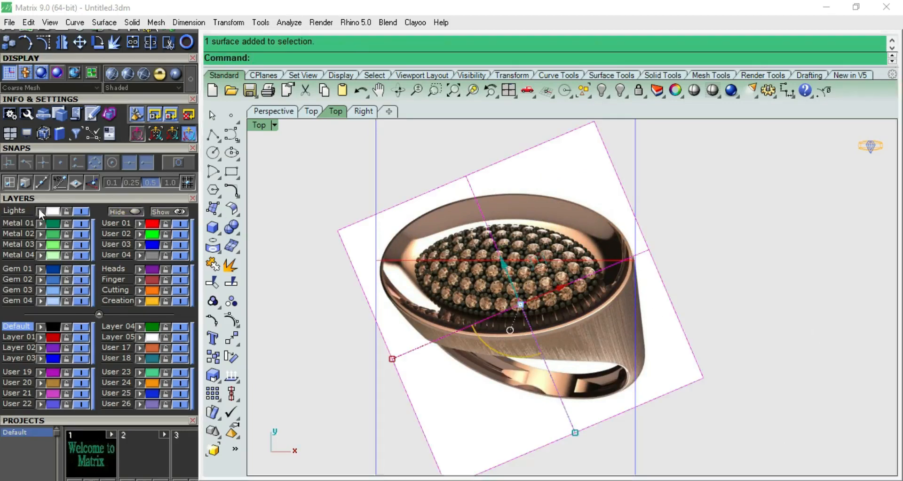
click(81, 213)
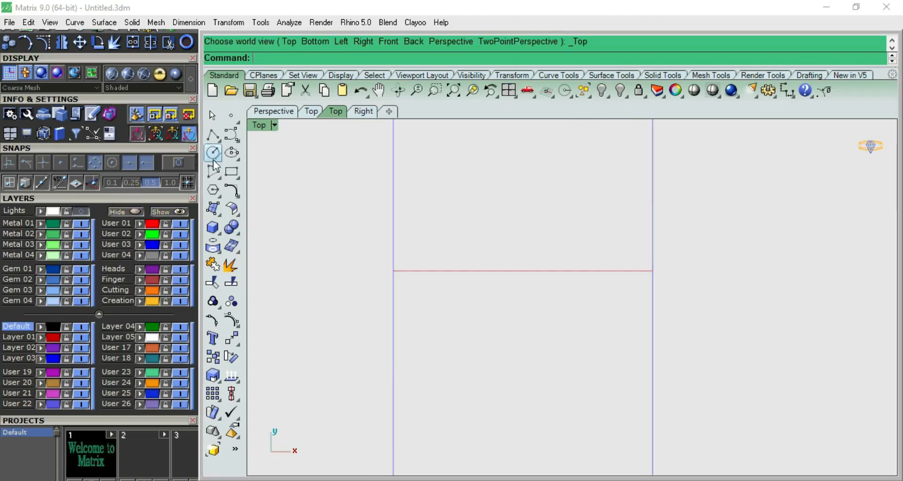
Draw an ellipse centred at the origin with a horizontal half-axis of 11.5 and a vertical half-axis of 6
click(233, 159)
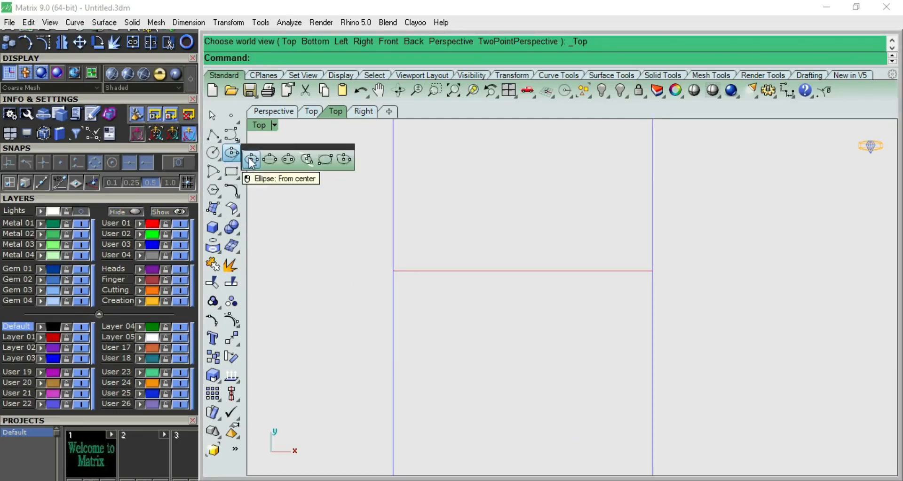
click(252, 160)
text(0)
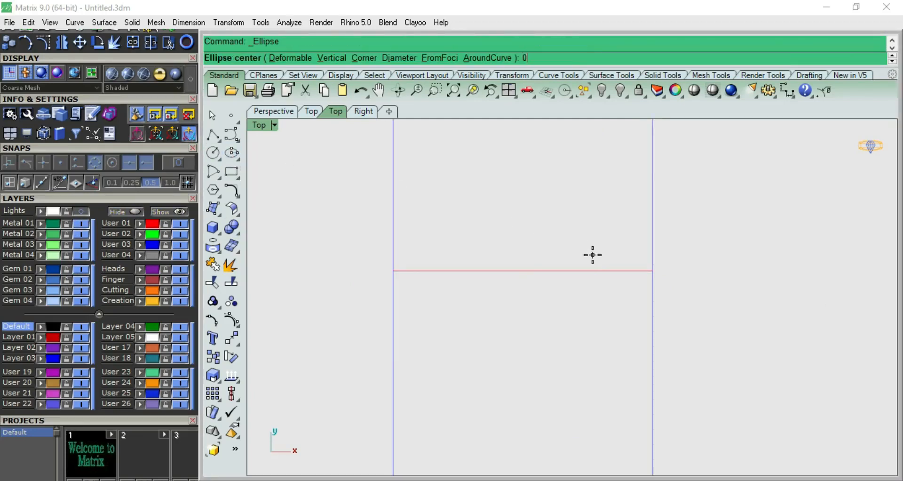
key(Return)
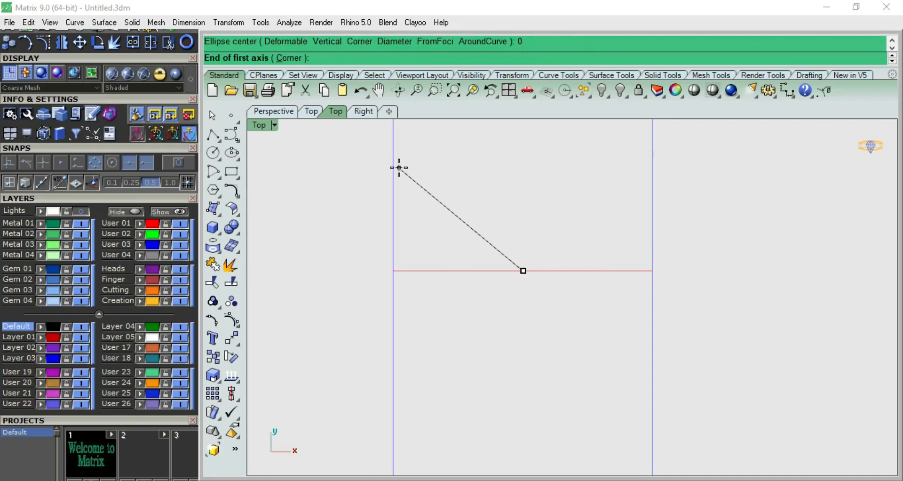
text(11.5)
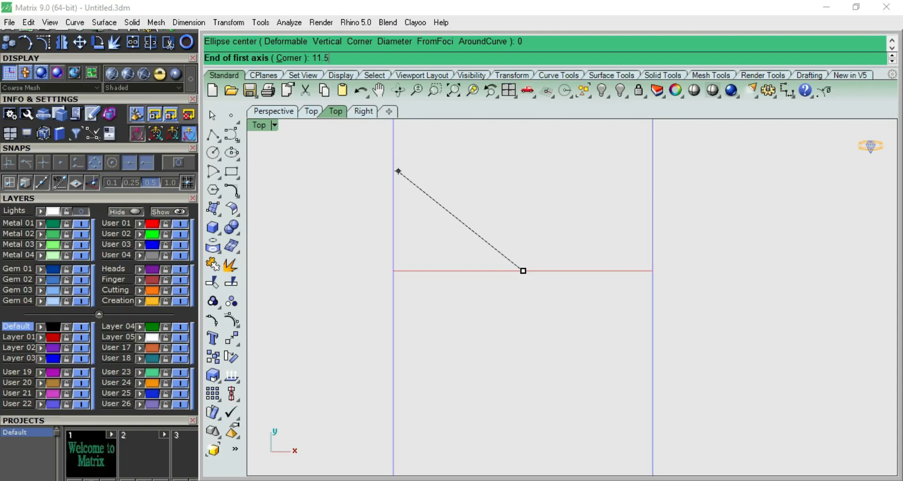
key(Return)
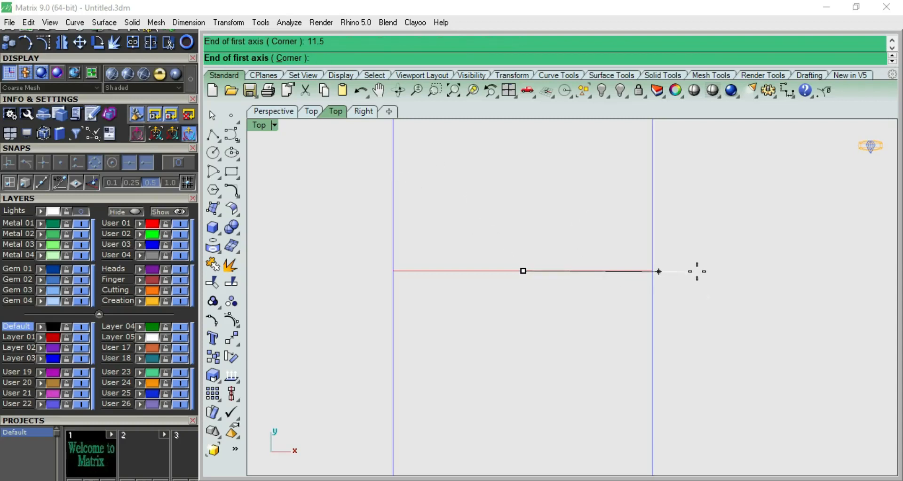
click(697, 271)
scroll(615, 209, up, 2)
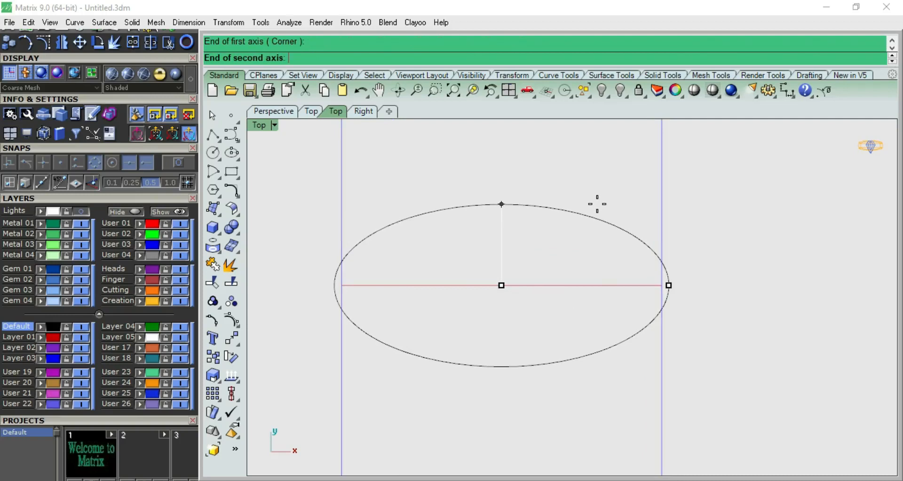
text(6)
key(Return)
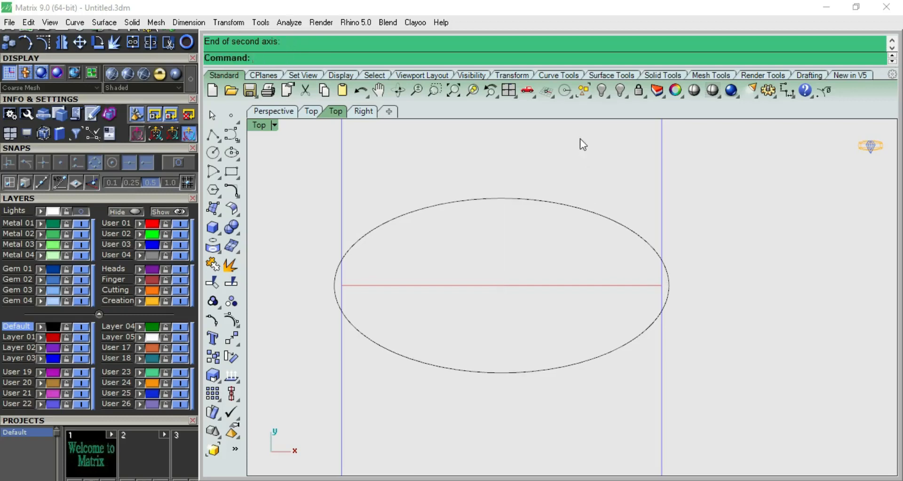
scroll(578, 167, down, 3)
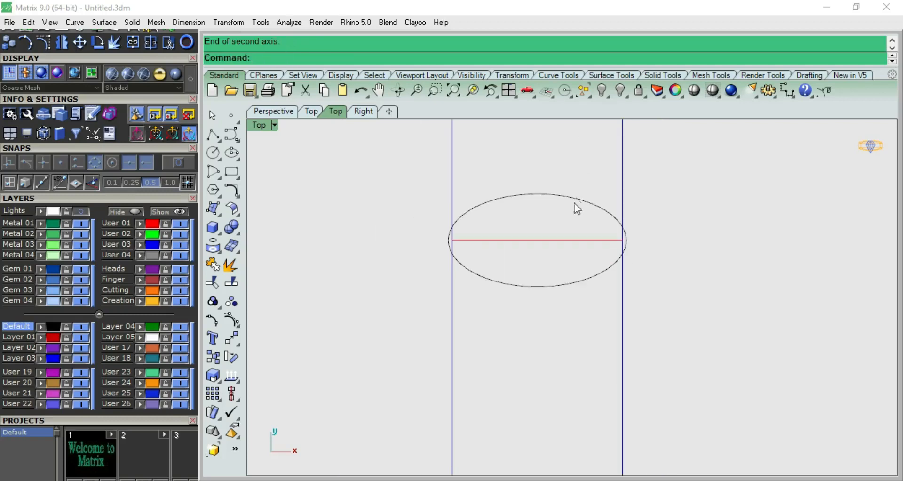
Show the reference picture on the Lights layer to compare the ring head with the ellipse, and hide it again
click(81, 211)
click(80, 212)
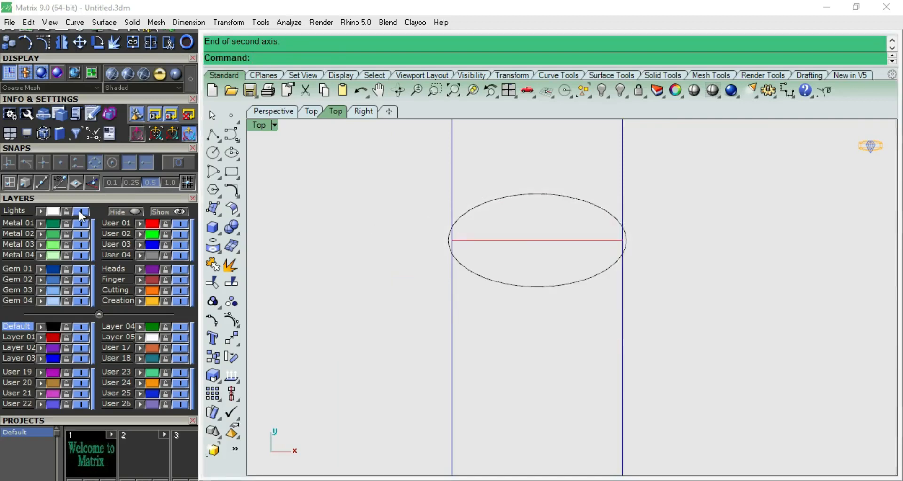
scroll(532, 242, up, 2)
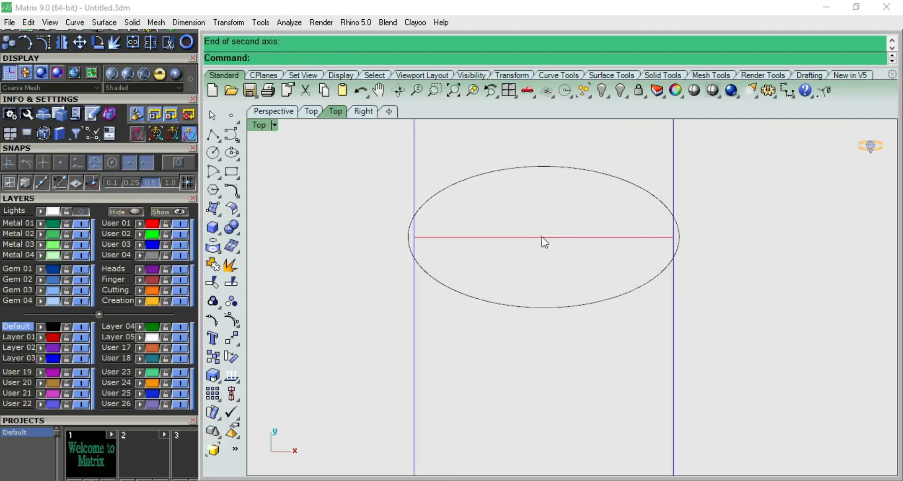
click(81, 212)
click(534, 264)
right_drag(684, 273, 645, 283)
key(F2)
key(F1)
click(717, 245)
click(613, 302)
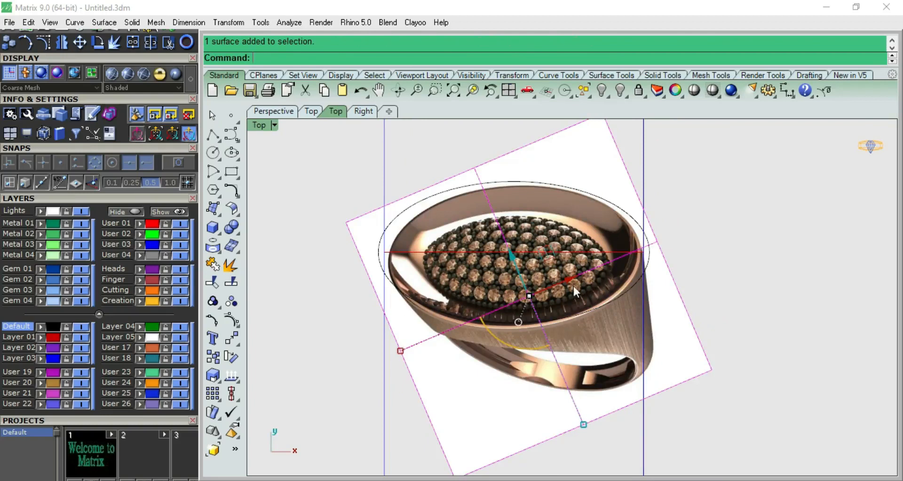
click(123, 212)
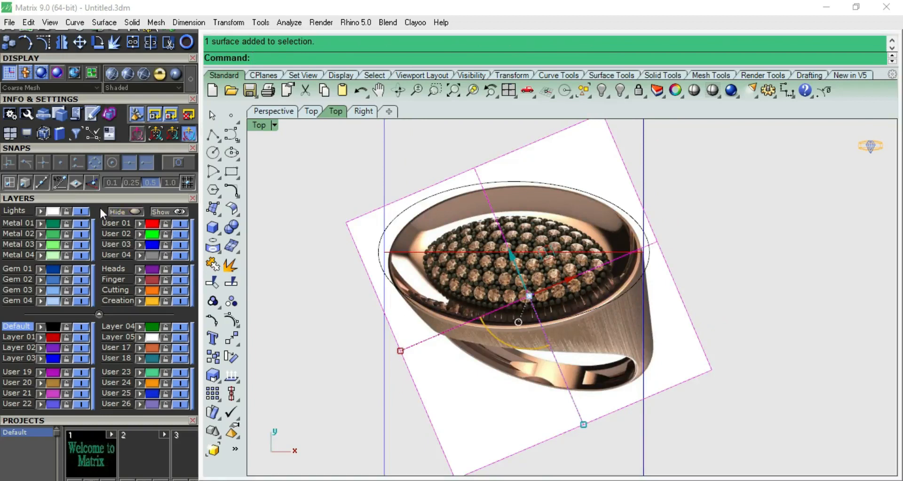
click(80, 212)
Scale the ellipse narrower along its horizontal axis until its ends touch the two vertical width guides
click(594, 192)
scroll(402, 250, up, 1)
scroll(402, 251, up, 1)
drag(364, 260, 374, 262)
scroll(757, 261, up, 3)
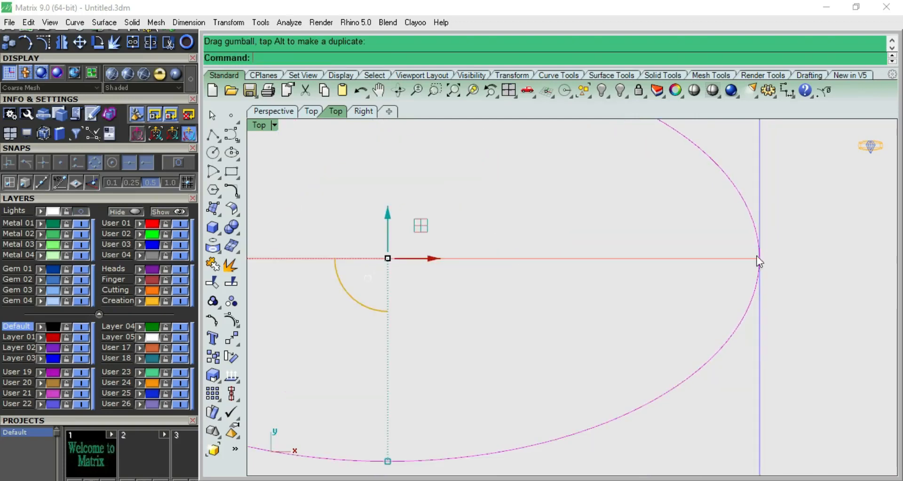
scroll(771, 257, down, 3)
scroll(739, 286, down, 6)
click(689, 194)
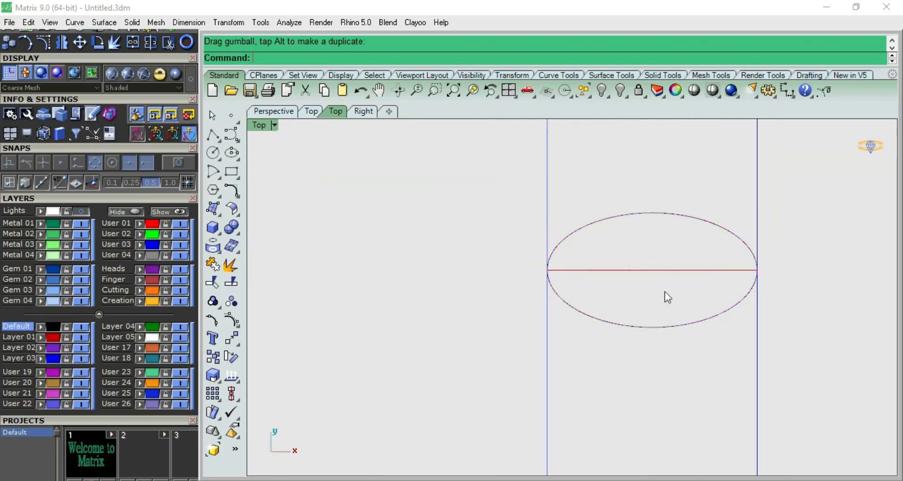
Scale the ellipse slightly taller along its vertical axis, keeping its width between the guides
click(652, 328)
scroll(727, 261, up, 2)
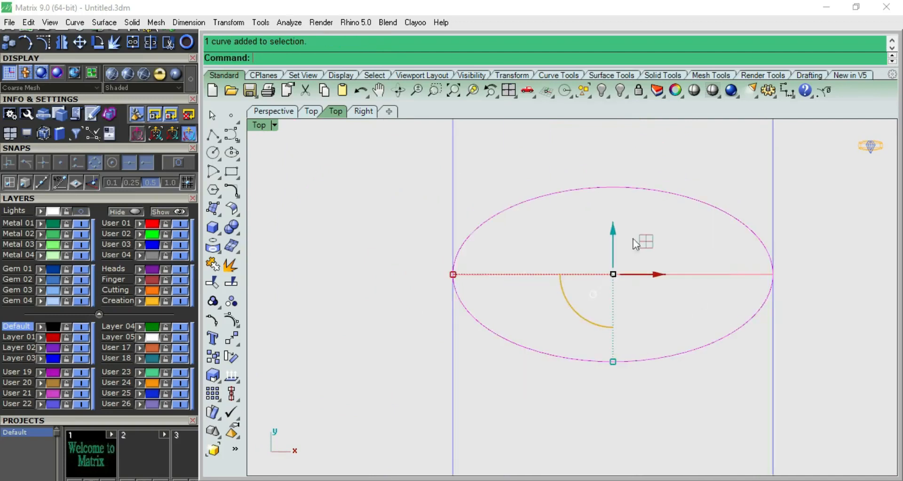
click(653, 173)
click(603, 362)
drag(613, 364, 615, 375)
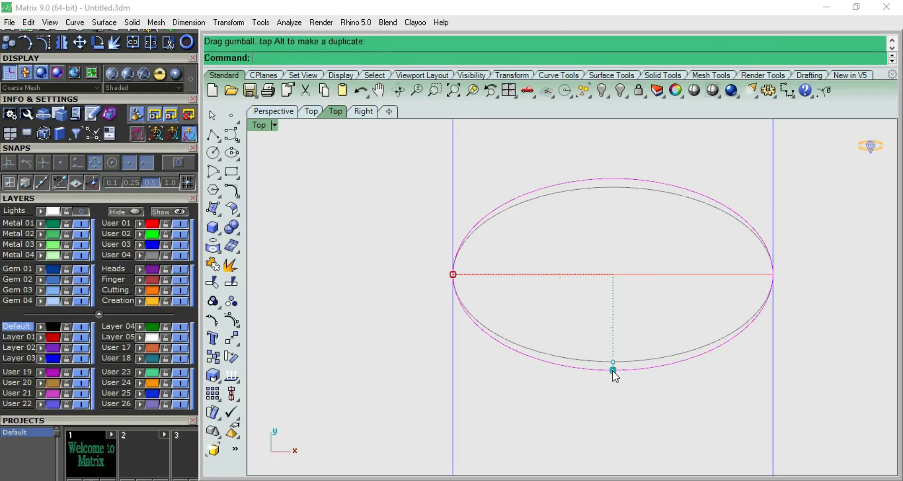
click(704, 178)
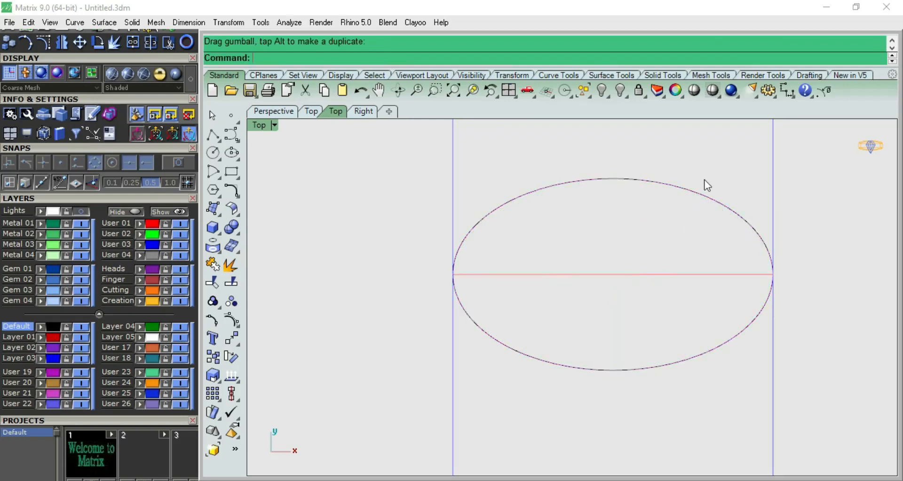
right_drag(705, 183, 659, 196)
Show the Lights layer picture and stretch the ellipse slightly taller to match the lower rim of the ring head
click(80, 211)
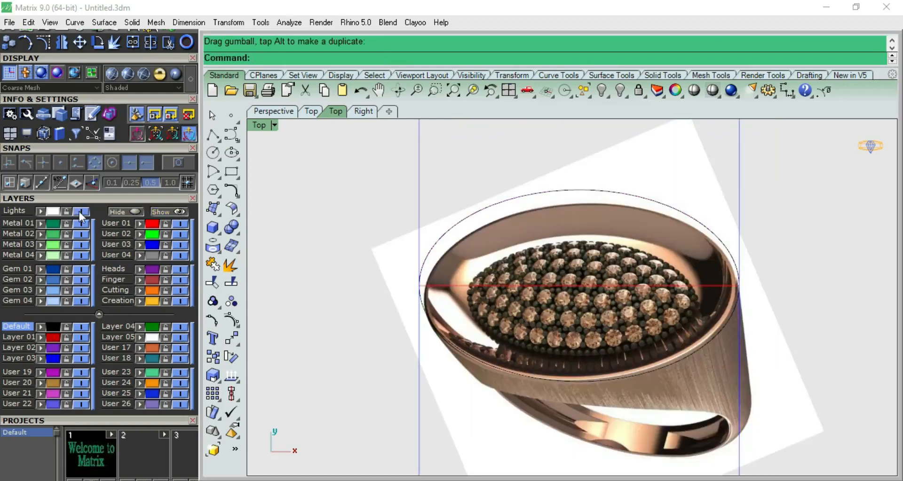
click(80, 211)
click(80, 211)
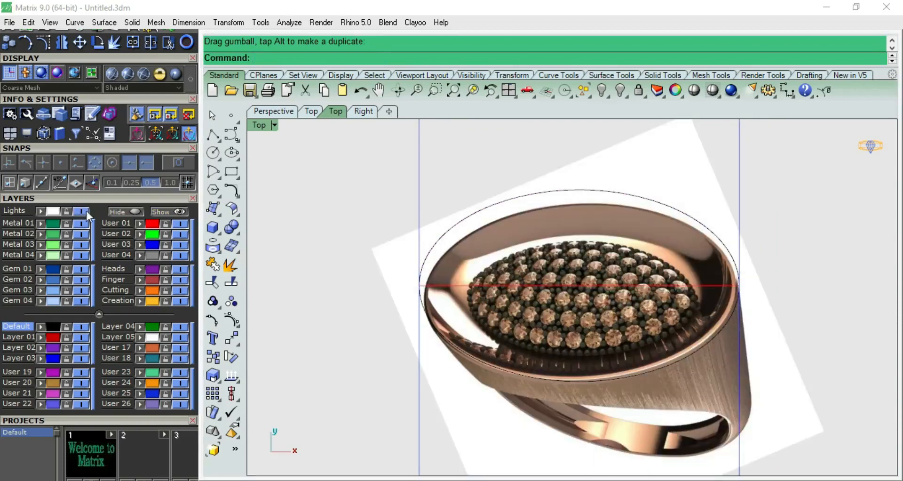
click(614, 193)
drag(577, 382, 579, 385)
click(680, 170)
Raise the ellipse in the Front view to just above the top of the ring's outer profile
scroll(673, 255, down, 3)
right_drag(673, 256, 595, 272)
scroll(595, 273, up, 2)
key(F4)
key(F1)
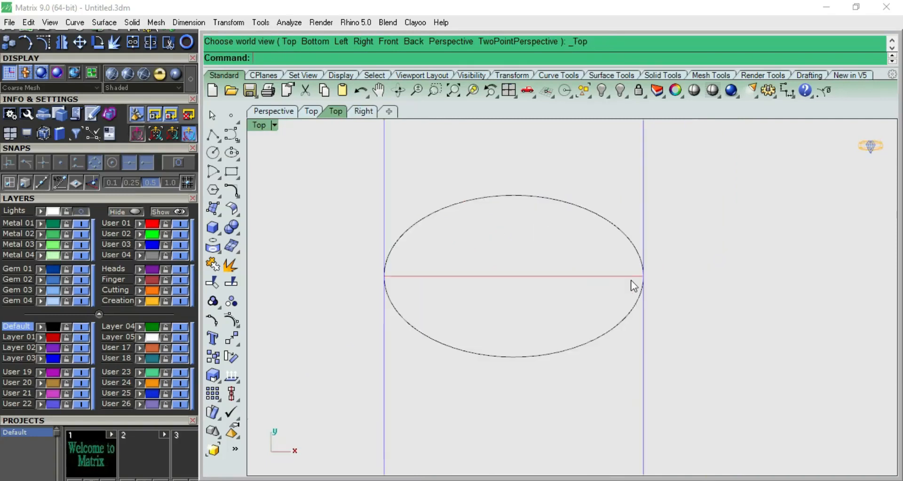
key(F2)
key(F1)
click(590, 210)
key(F2)
scroll(522, 333, down, 2)
drag(518, 312, 523, 192)
key(Escape)
key(F1)
Offset the head ellipse inward by 3 mm to outline the pavé area
click(584, 231)
scroll(585, 232, up, 2)
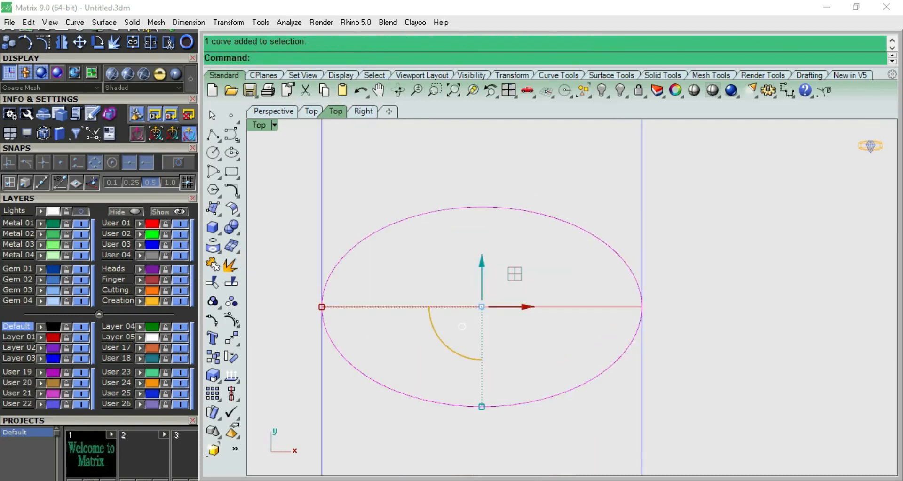
text(op)
key(Return)
text(3)
key(Return)
click(550, 241)
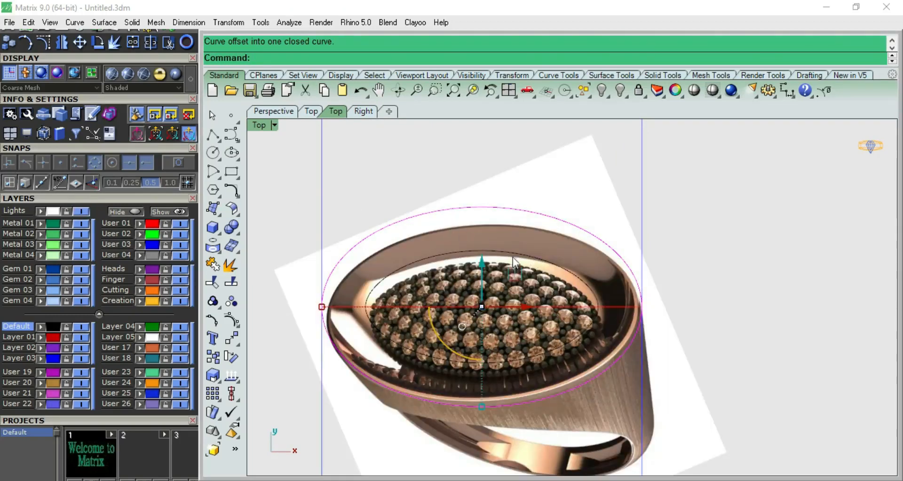
key(Escape)
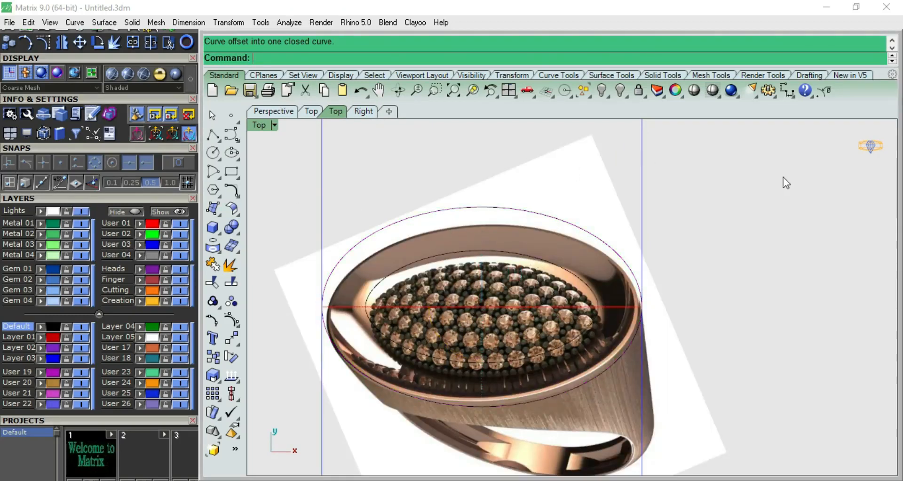
Measure the rim's width in the picture from the inner oval to the ring head's outer edge with a dimension
click(787, 89)
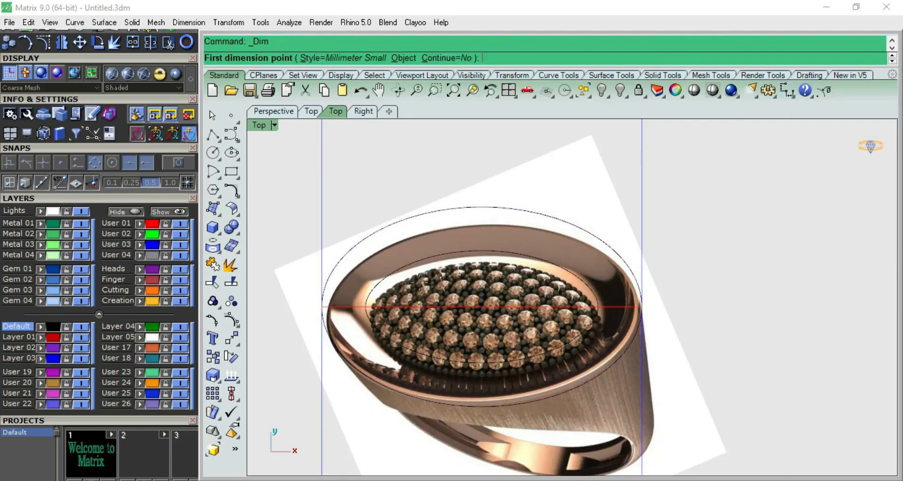
scroll(374, 310, up, 2)
click(366, 319)
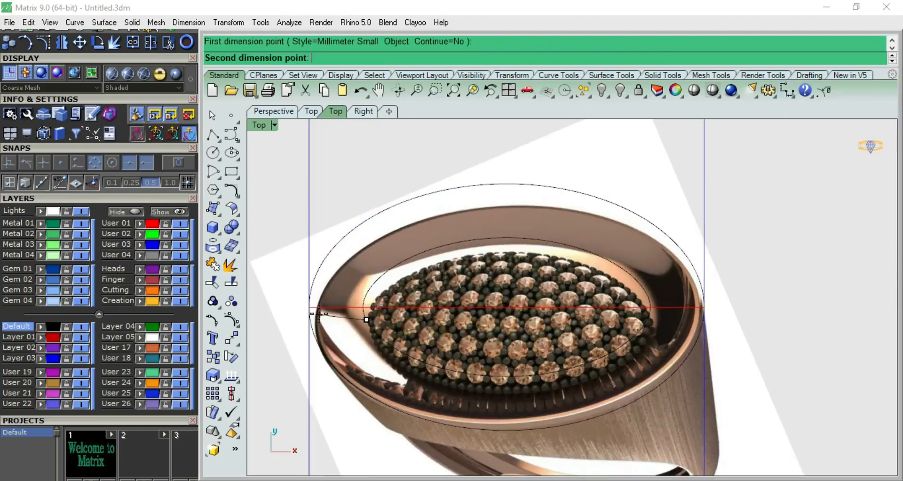
click(315, 312)
key(Escape)
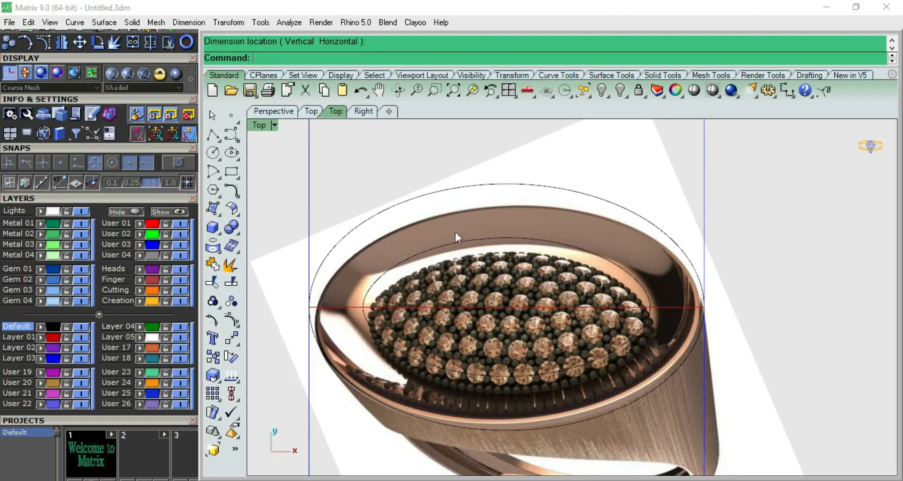
Hide the Lights layer and draw an ellipse by diameter through the inner offset curve's two ends and its topmost point, with object snaps on
click(80, 211)
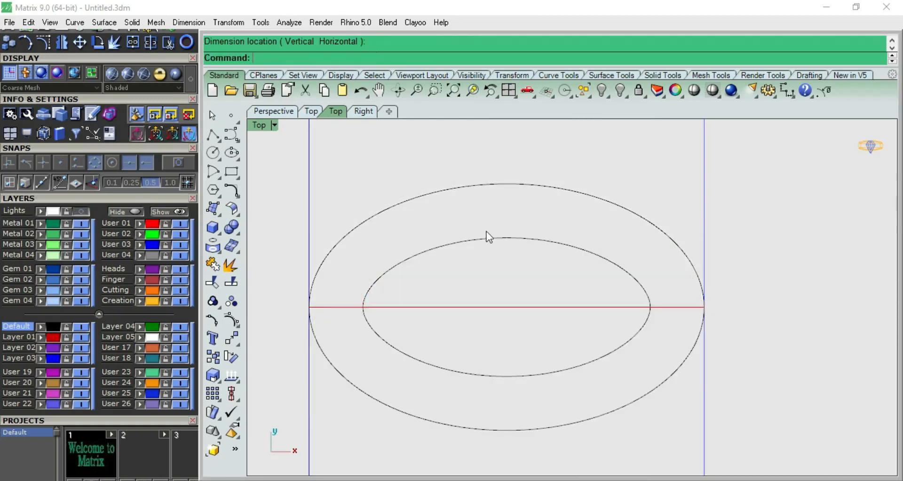
click(504, 237)
click(532, 215)
right_drag(564, 216, 586, 219)
click(240, 157)
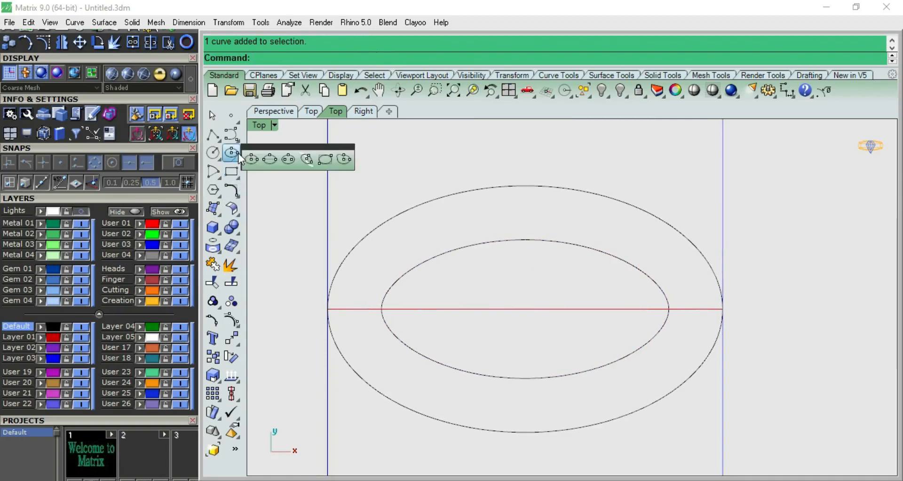
click(269, 161)
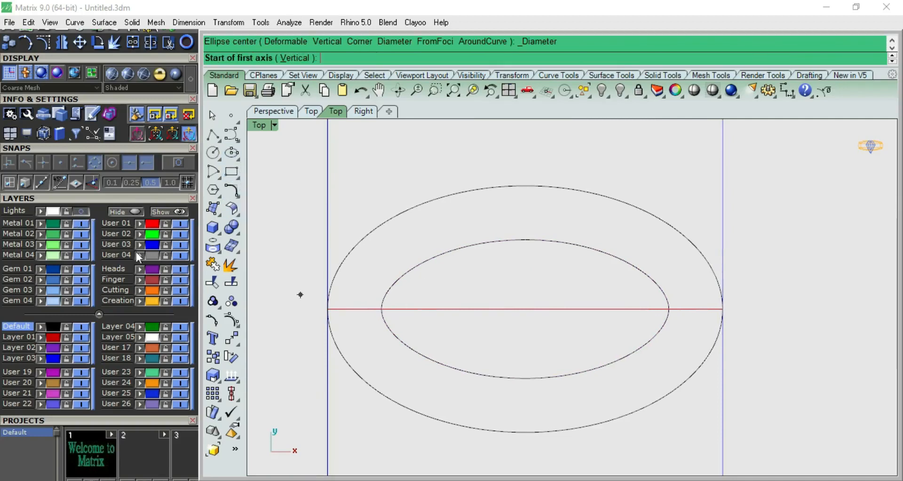
click(171, 165)
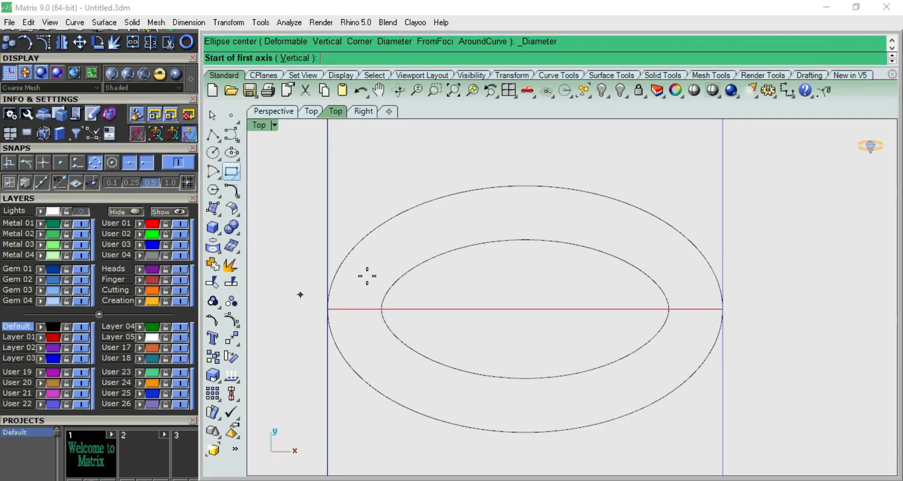
click(381, 309)
click(669, 309)
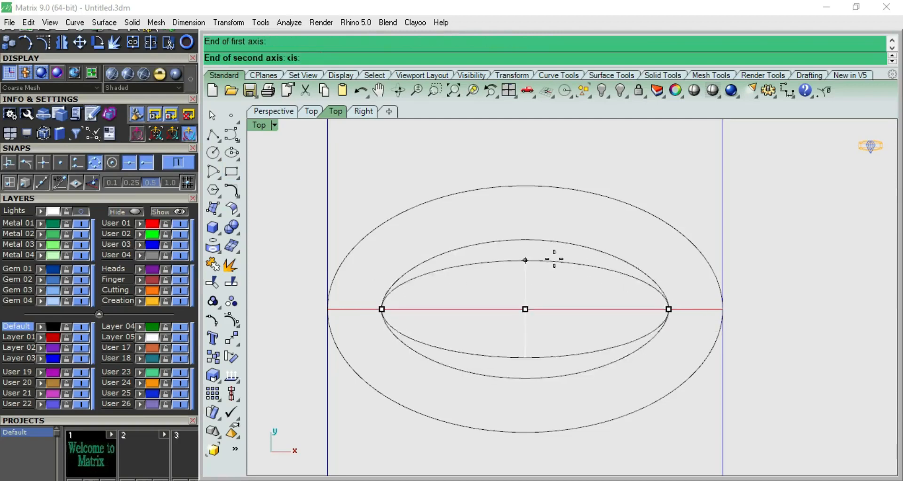
click(526, 241)
Delete the inner offset curve that the new ellipse replaces, and switch to the Front view
click(422, 266)
scroll(422, 267, up, 3)
scroll(434, 281, down, 3)
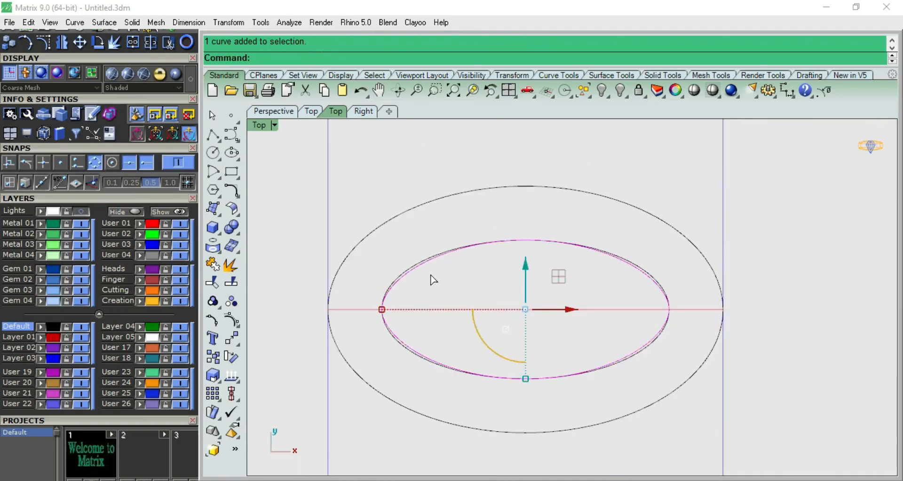
key(Delete)
right_drag(585, 308, 546, 284)
scroll(546, 282, down, 2)
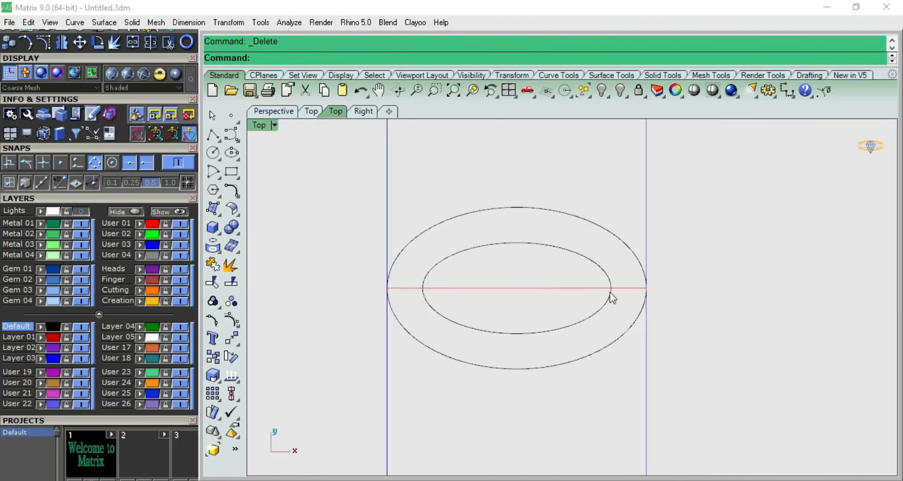
key(ctrl+F4)
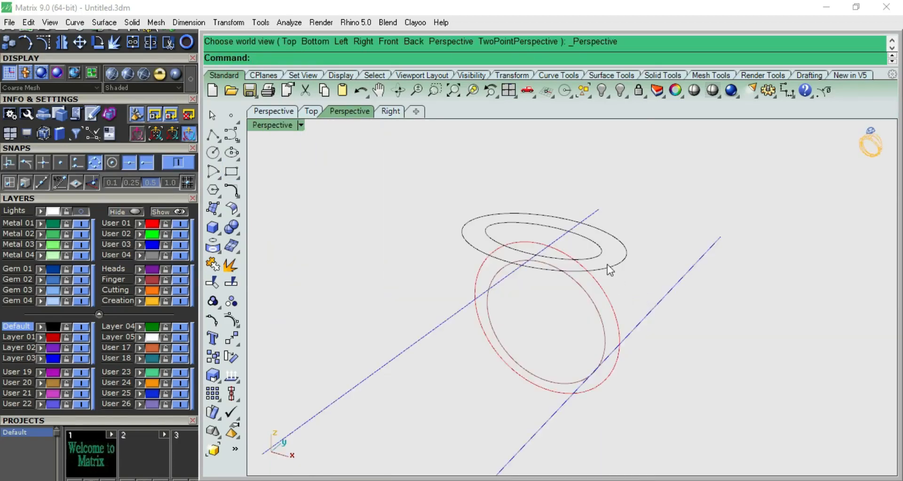
key(ctrl+F2)
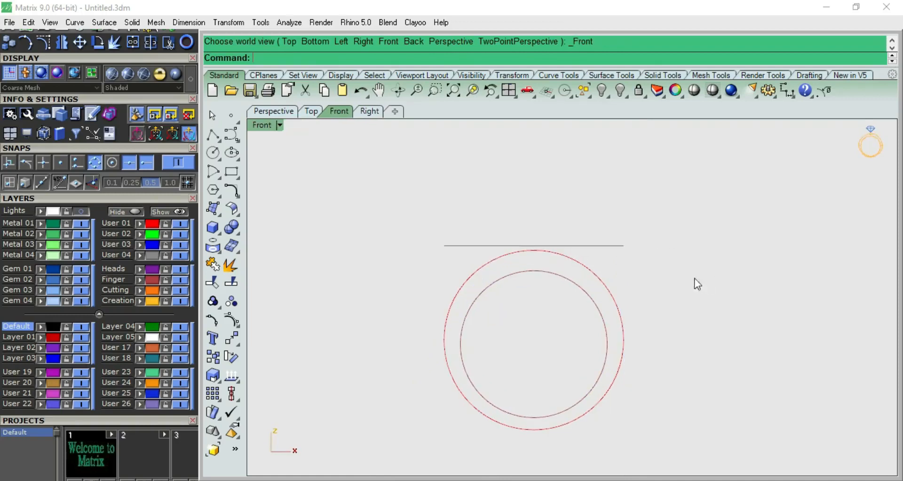
Draw an interpolated curve from the outer ring circle's bottom quadrant along its right side, bulging outward up to the head ellipse's right end
click(233, 140)
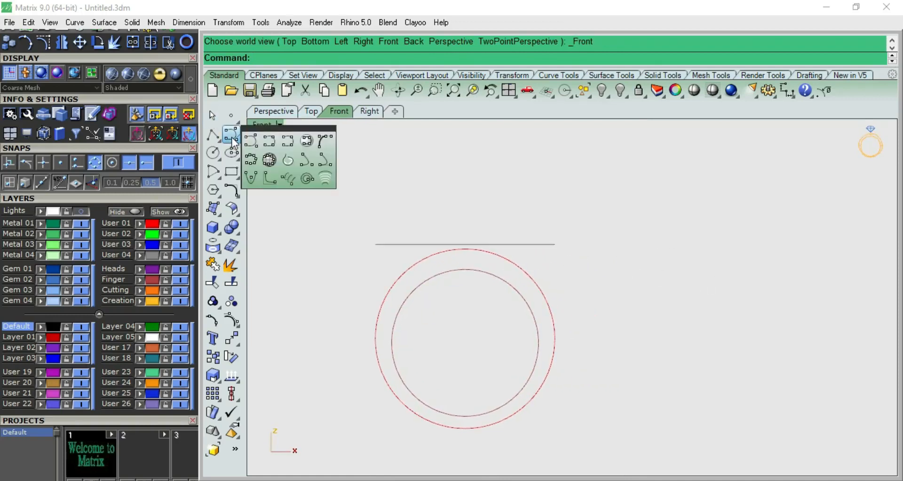
click(254, 138)
click(465, 428)
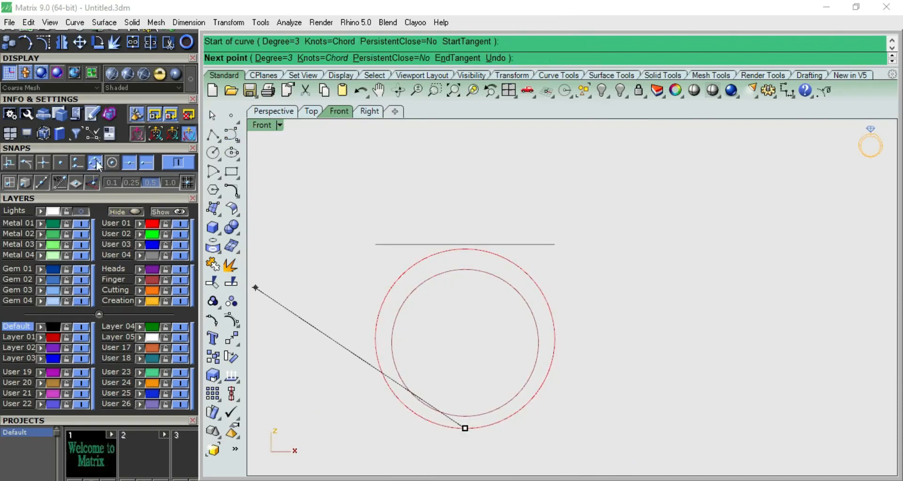
click(77, 163)
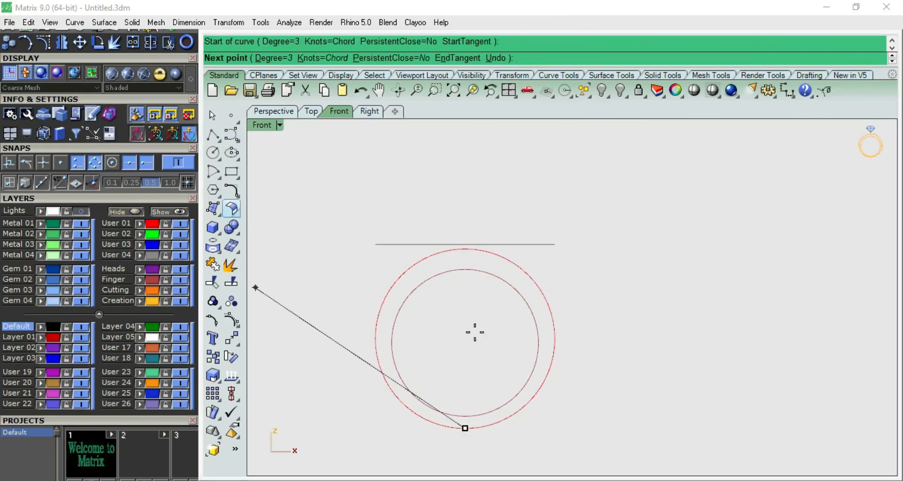
click(491, 424)
click(525, 404)
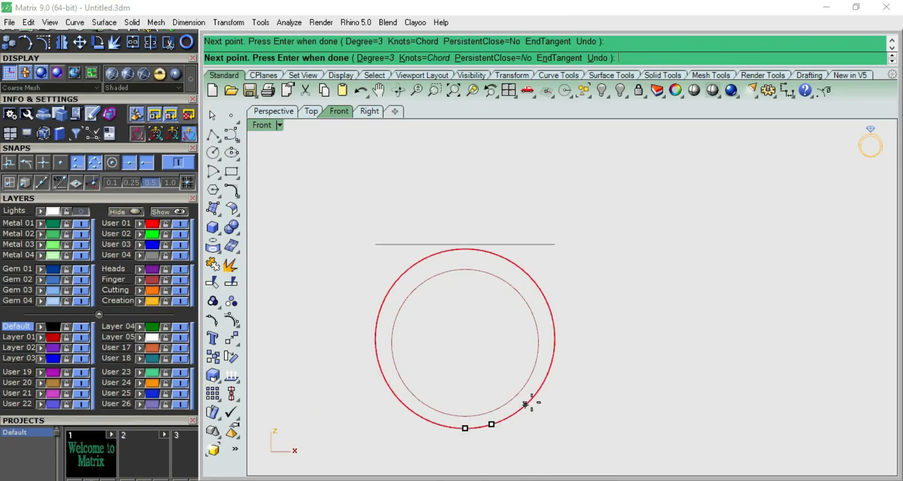
click(553, 357)
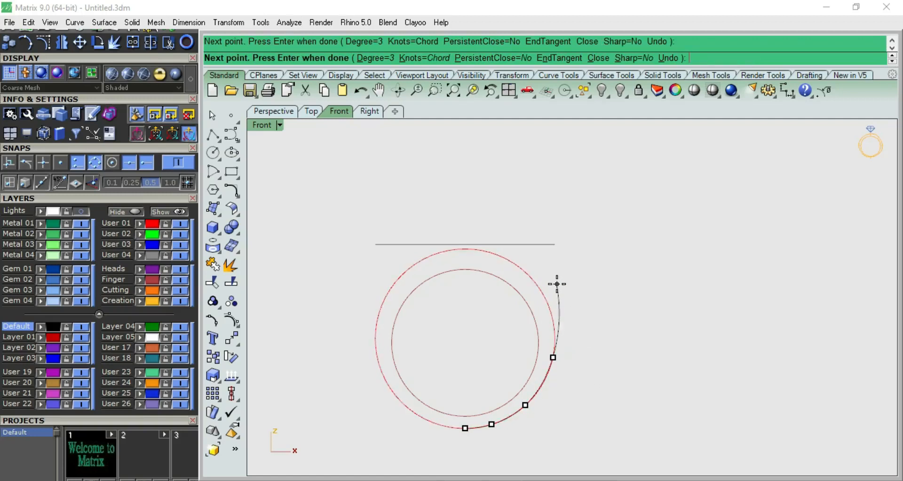
scroll(557, 283, up, 5)
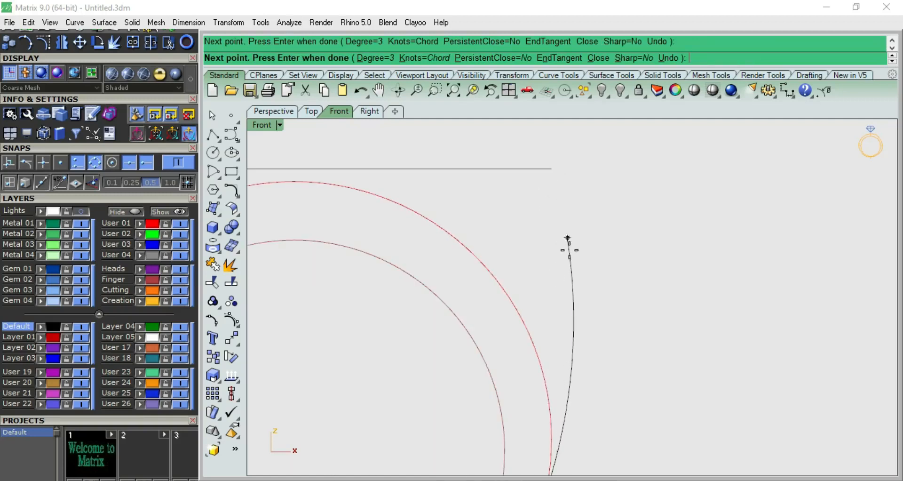
click(566, 300)
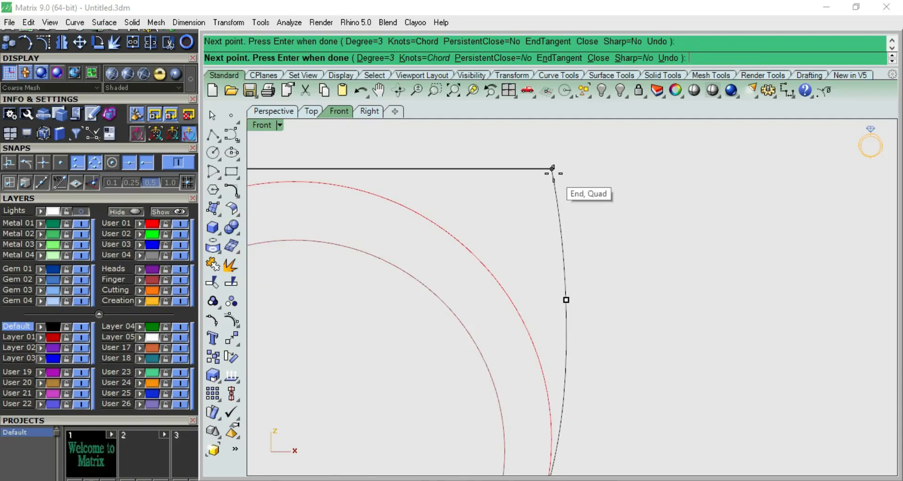
click(552, 168)
key(Return)
Rebuild the side profile curve with 7 control points at degree 3
click(560, 227)
scroll(560, 227, down, 3)
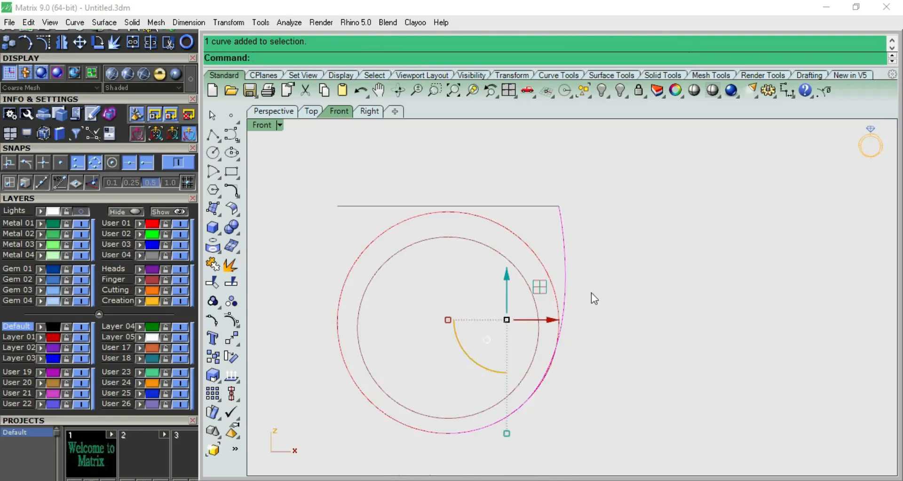
right_drag(591, 293, 574, 301)
text(rebuild)
key(Return)
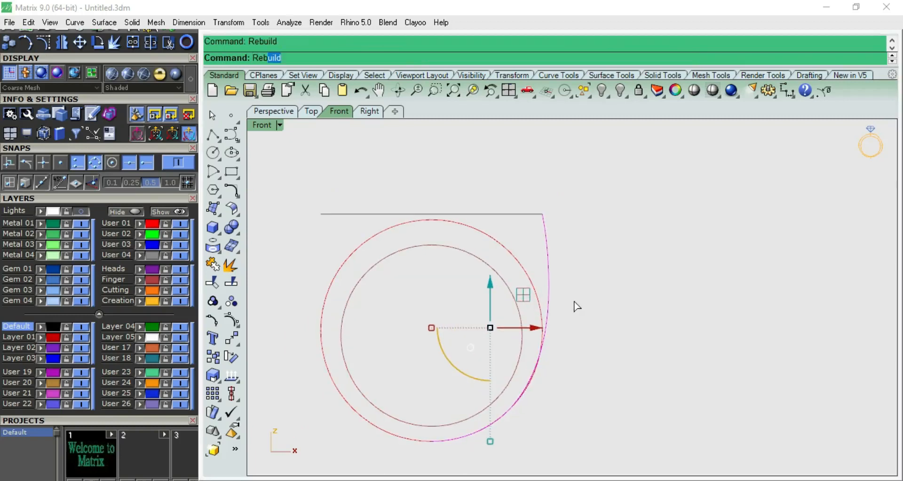
double_click(842, 206)
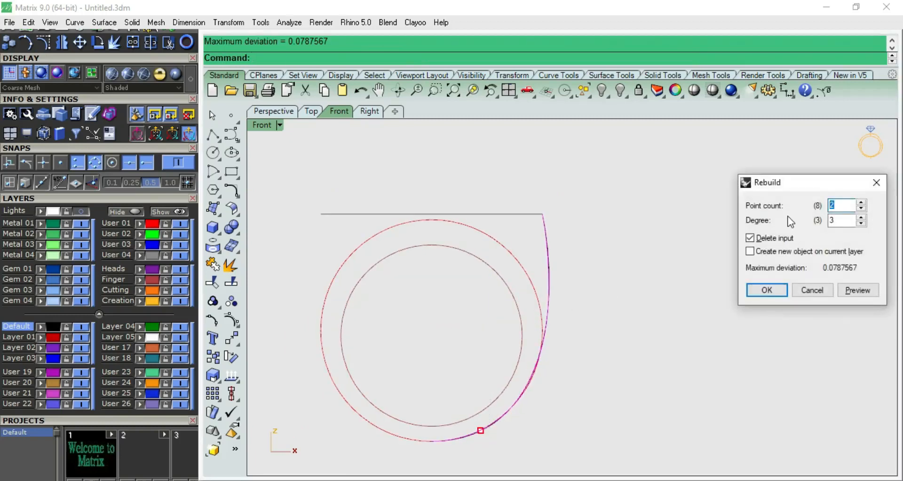
click(765, 286)
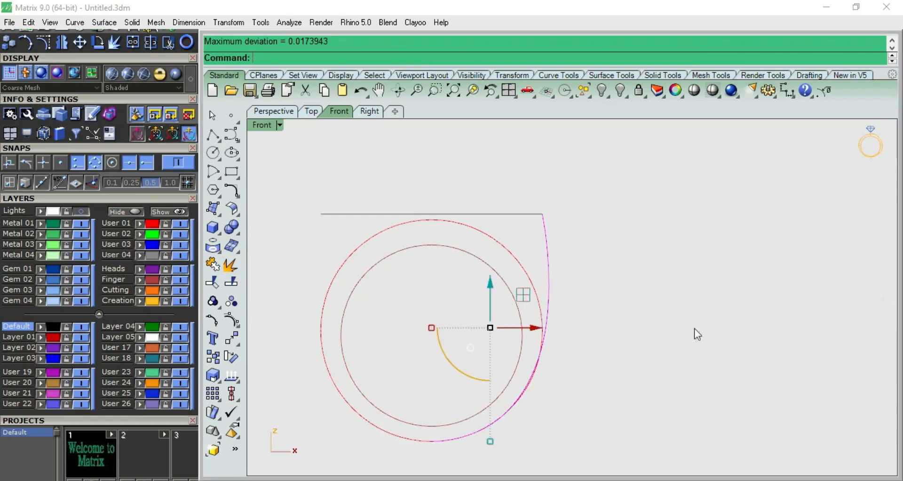
Turn on the profile curve's control points and lower the upper side points to straighten the section beneath the head
click(231, 321)
click(550, 288)
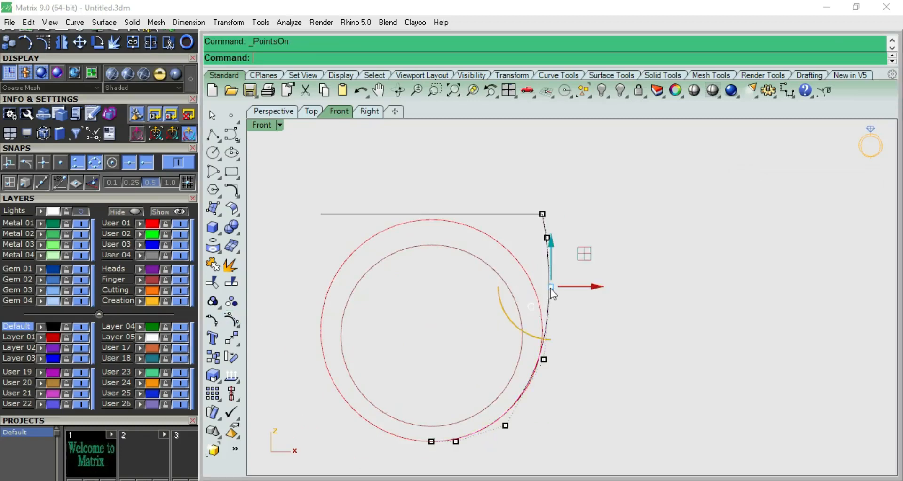
drag(583, 260, 586, 282)
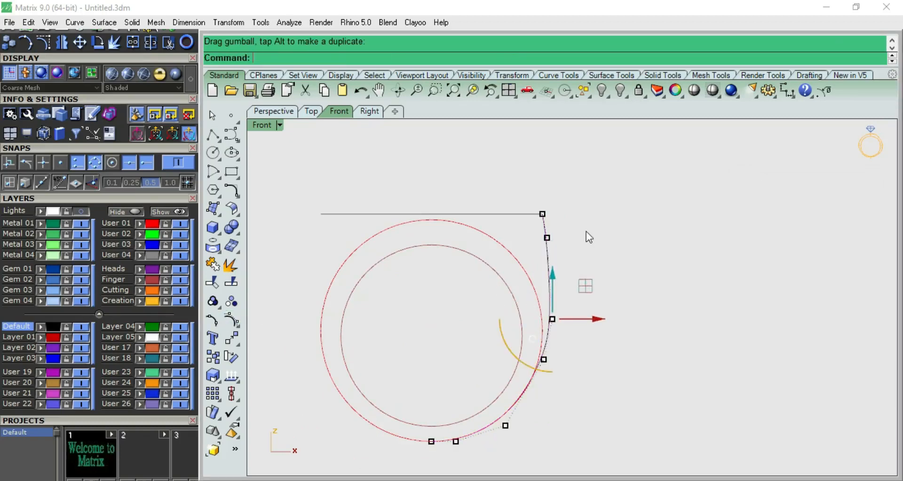
scroll(554, 236, up, 3)
drag(566, 214, 568, 222)
scroll(590, 286, down, 3)
scroll(550, 268, up, 3)
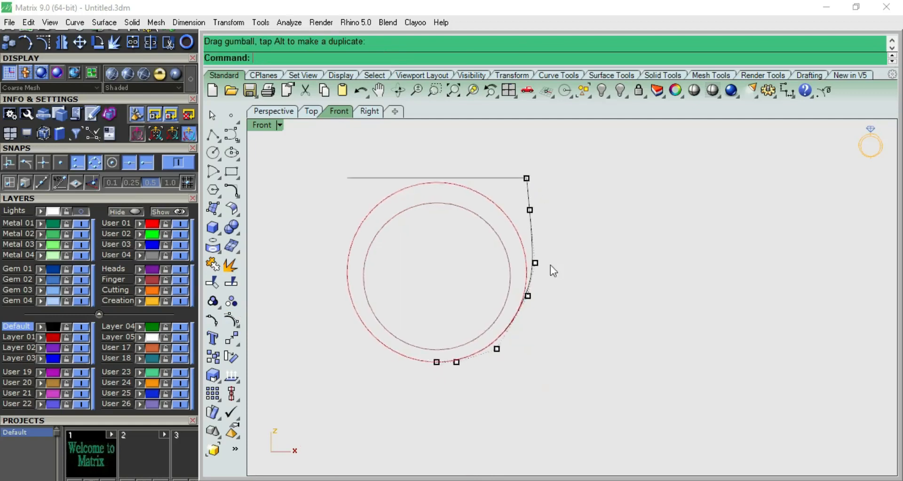
Adjust the profile curve's lower control points so it bulges slightly outside the outer ring circle and blends smoothly into its base
click(517, 313)
drag(549, 289, 578, 292)
scroll(482, 394, up, 3)
click(451, 392)
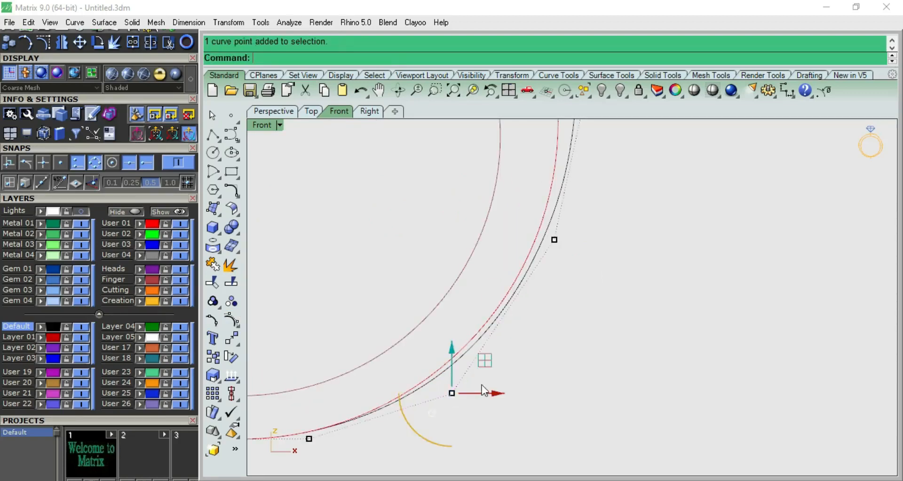
right_drag(482, 385, 576, 365)
drag(579, 342, 569, 346)
scroll(628, 316, down, 6)
key(Escape)
click(610, 297)
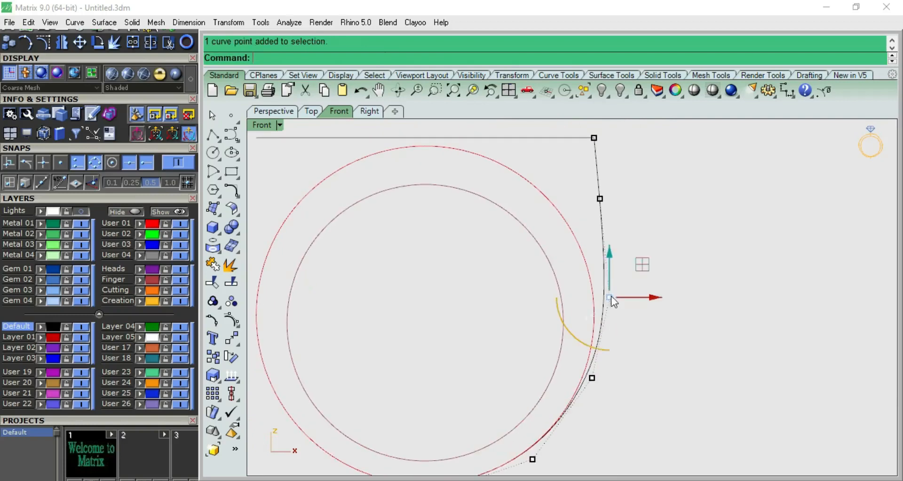
key(Escape)
scroll(643, 355, down, 10)
right_drag(623, 354, 583, 336)
scroll(584, 337, up, 4)
key(Escape)
click(590, 304)
In the Right view, draw a slanted guide line from the head's right edge down to below the ring's base
key(Right)
right_drag(738, 262, 594, 266)
key(Escape)
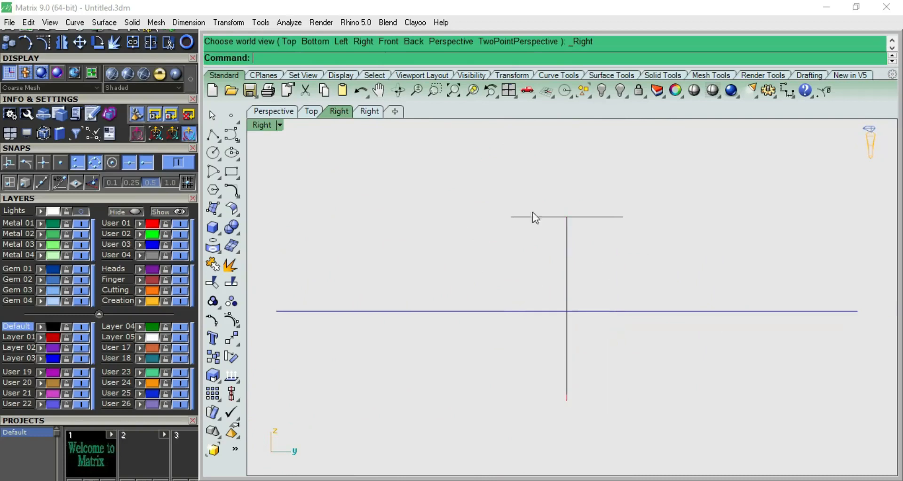
click(213, 134)
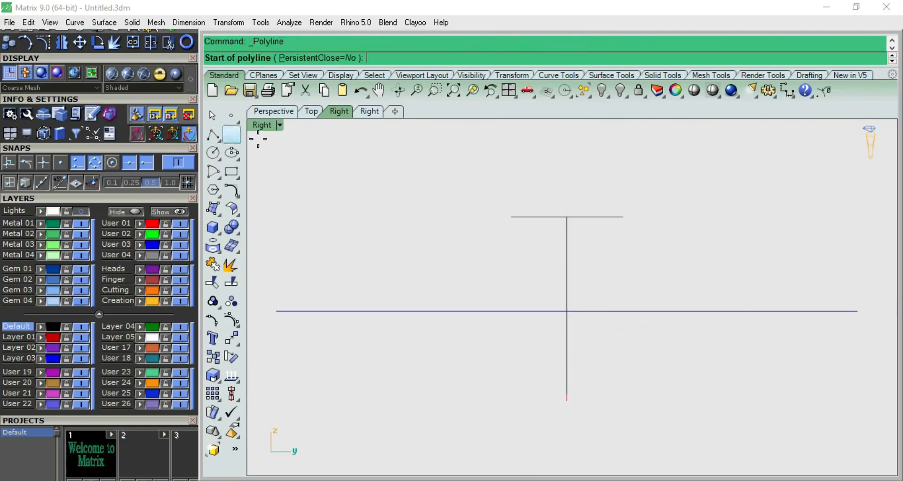
click(623, 216)
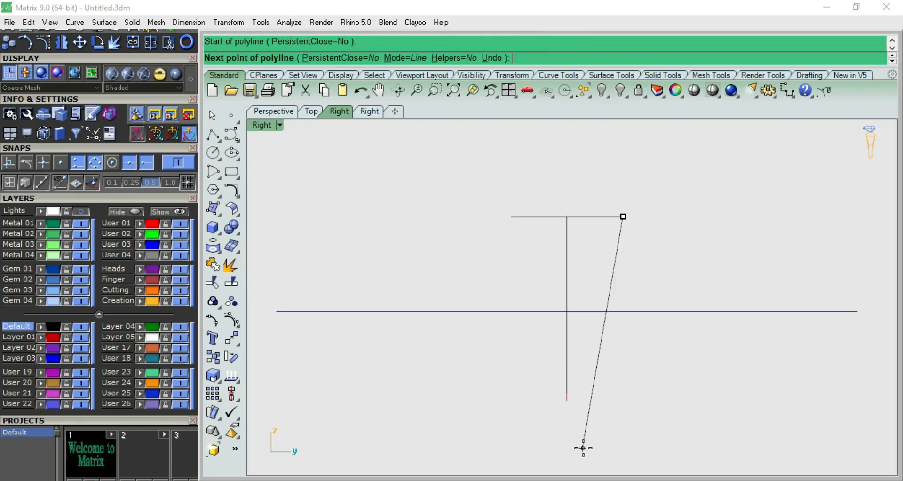
click(583, 450)
key(Return)
Turn on the guide line's points and move its upper end up along the slant, extending the line above the head
click(589, 429)
key(F10)
click(623, 217)
drag(658, 183, 665, 142)
click(690, 257)
key(Escape)
Start a Rail Revolve with the side profile curve as profile and the head's outer ellipse as rail
key(ctrl+F2)
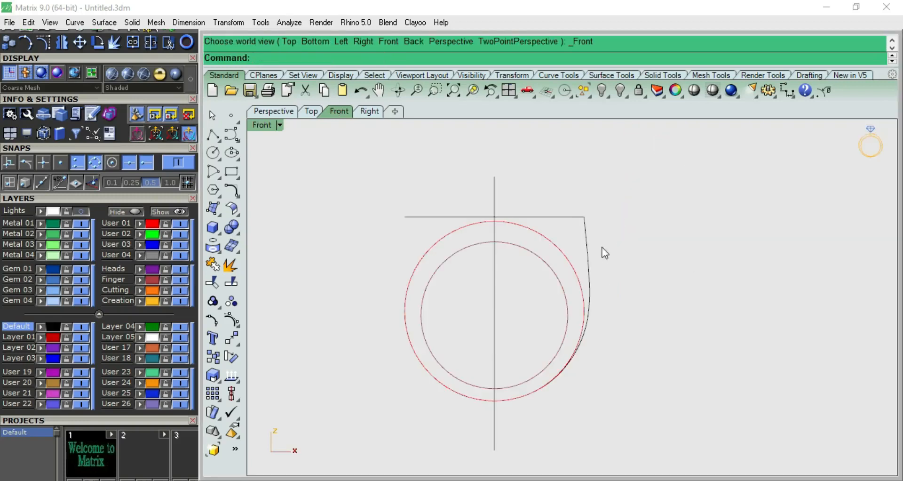
click(585, 237)
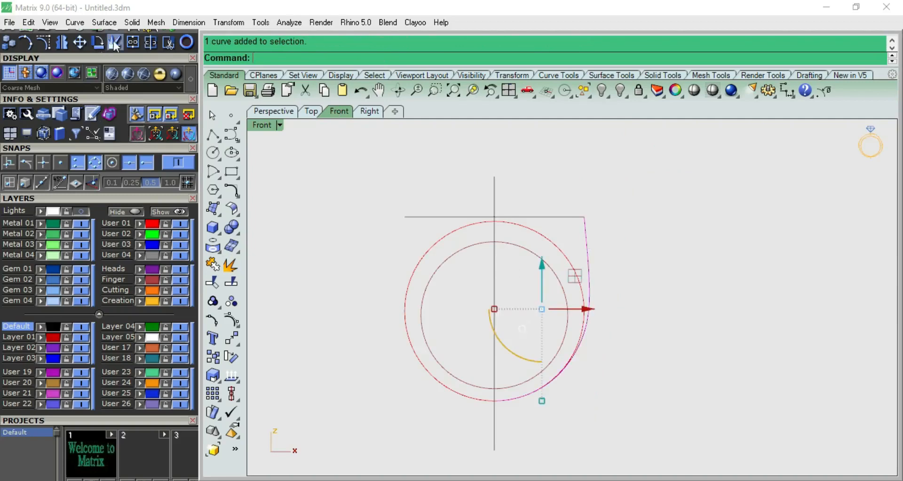
drag(116, 57, 126, 223)
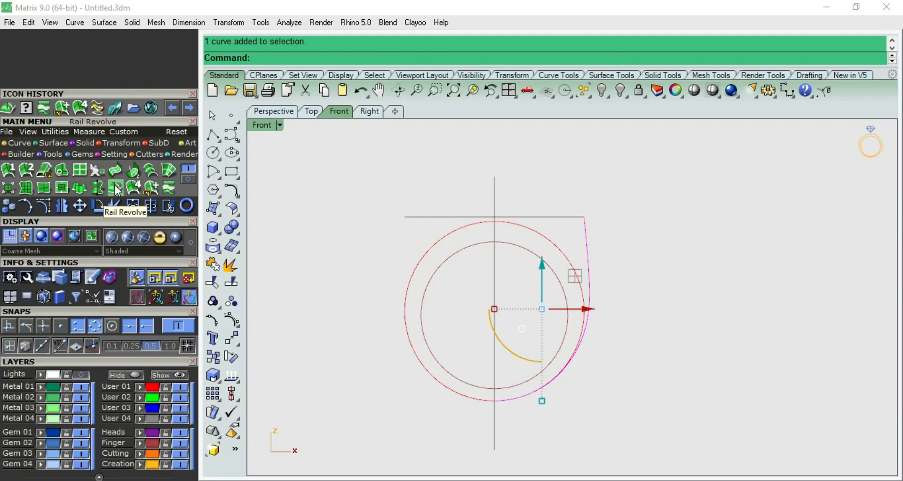
click(117, 187)
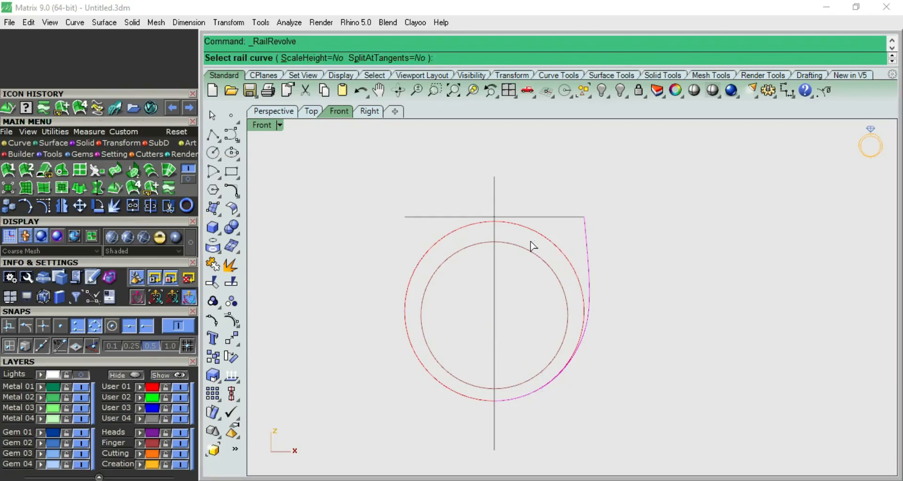
key(ctrl+F4)
right_drag(574, 240, 659, 280)
scroll(587, 229, up, 4)
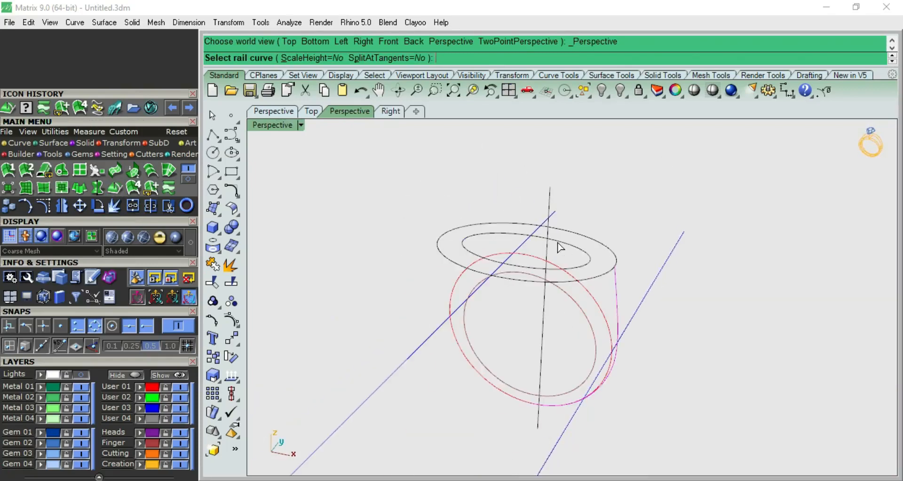
right_drag(558, 246, 601, 243)
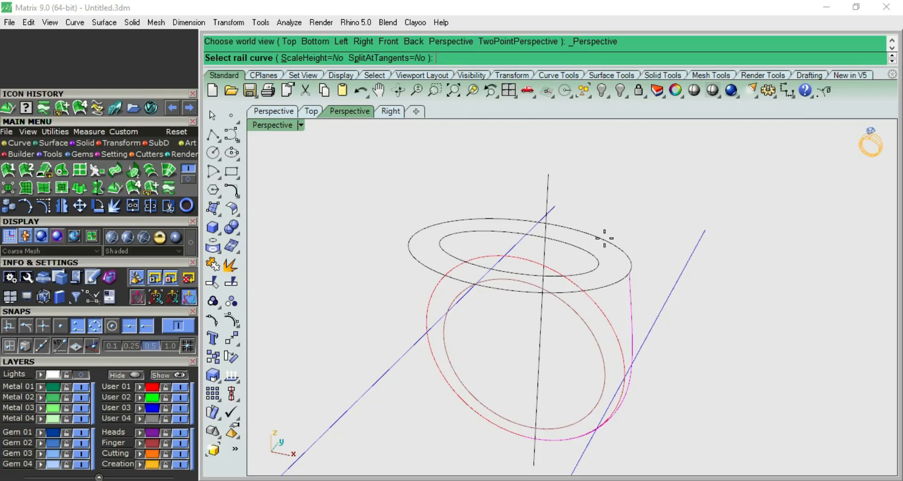
click(604, 238)
Create the revolved ring body about a vertical axis starting at 0 and running straight up in the Front view
key(F6)
scroll(597, 187, down, 6)
scroll(604, 194, up, 4)
text(0)
key(Return)
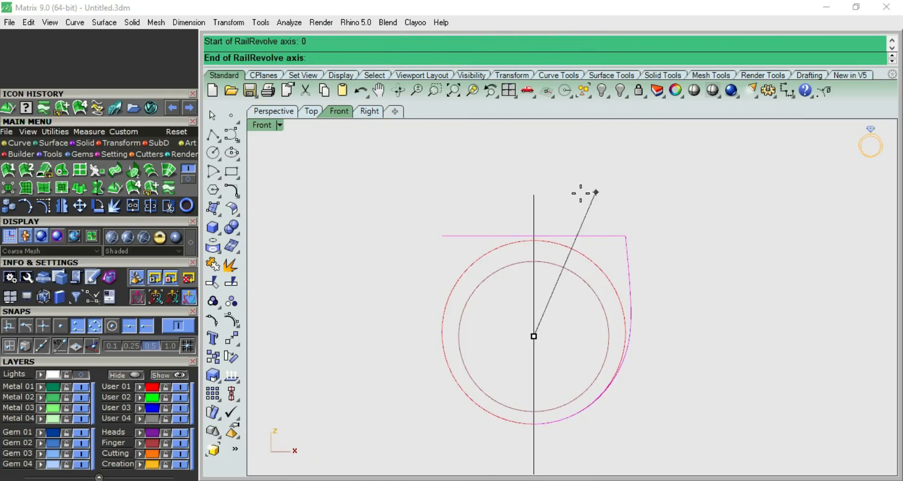
scroll(587, 193, down, 3)
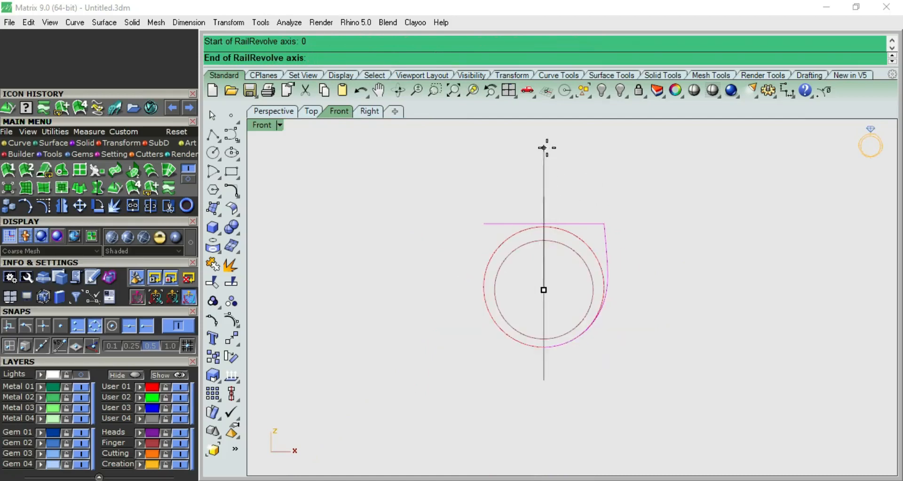
click(546, 141)
key(Escape)
Examine the ring body's shape shaded from the Right and Top views
click(708, 92)
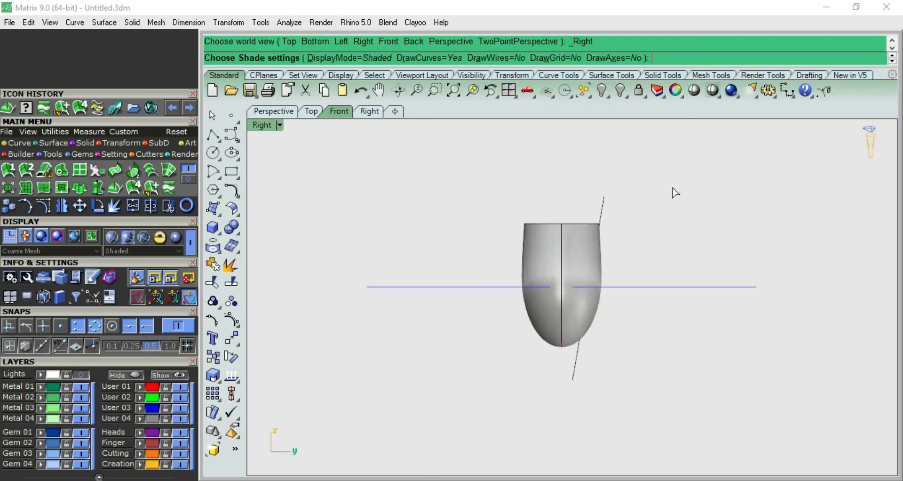
scroll(575, 244, up, 4)
key(Escape)
key(ctrl+F1)
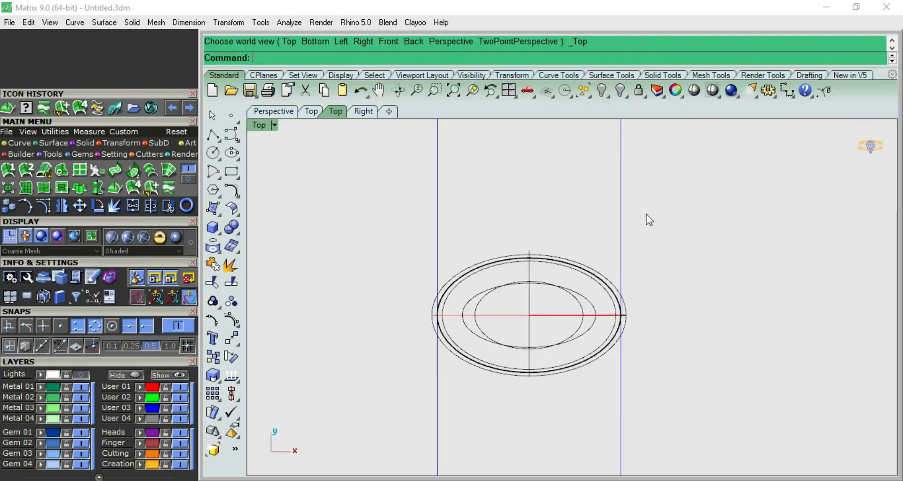
click(690, 92)
scroll(579, 269, up, 5)
key(ctrl+F2)
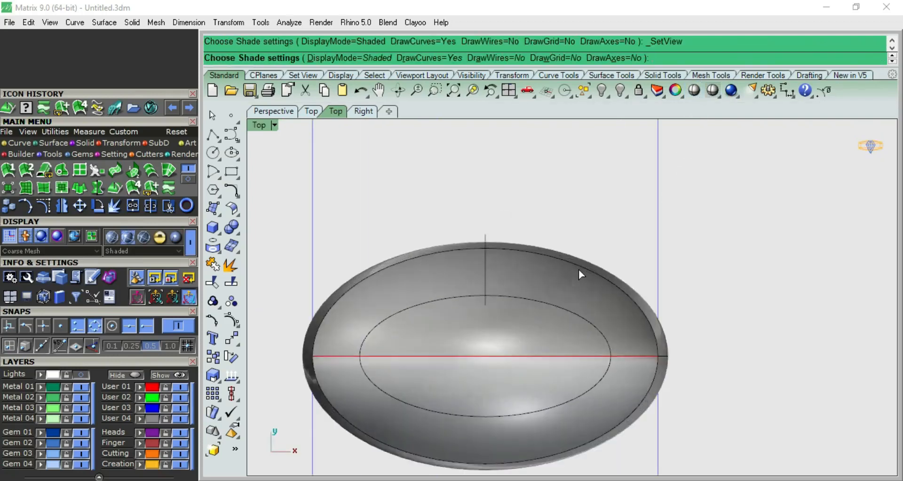
key(ctrl+F3)
key(Escape)
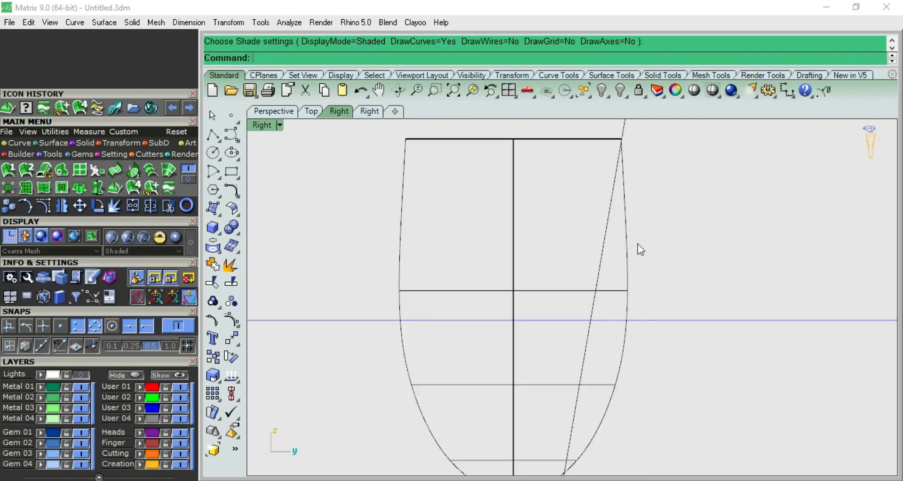
Turn on the ring body's control points and scale the three side rows below the rim inward in the Right view
click(628, 241)
click(233, 315)
scroll(625, 248, down, 3)
drag(401, 202, 436, 390)
shift+drag(545, 207, 595, 358)
scroll(462, 265, up, 4)
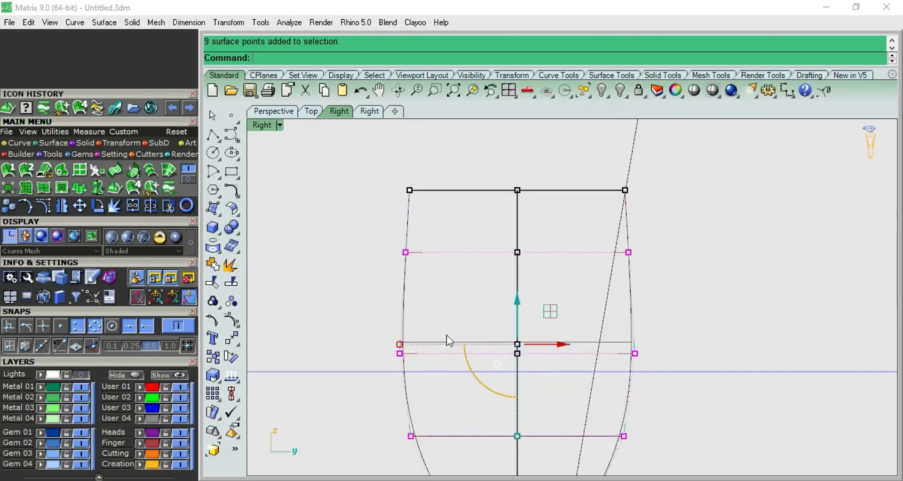
drag(399, 344, 418, 344)
click(548, 290)
Scale the lower two of those side control-point rows further inward so the body's sides taper toward the slanted guide line
right_drag(329, 306, 331, 259)
drag(357, 247, 431, 417)
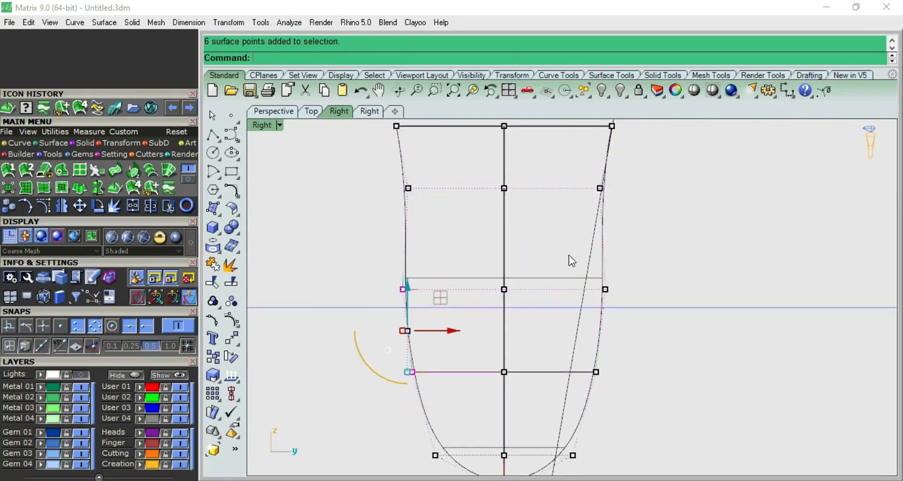
drag(402, 332, 423, 331)
key(Escape)
Scale the side control-point row directly below the rim in the Right view so it lies along the slanted guide line
drag(431, 202, 432, 202)
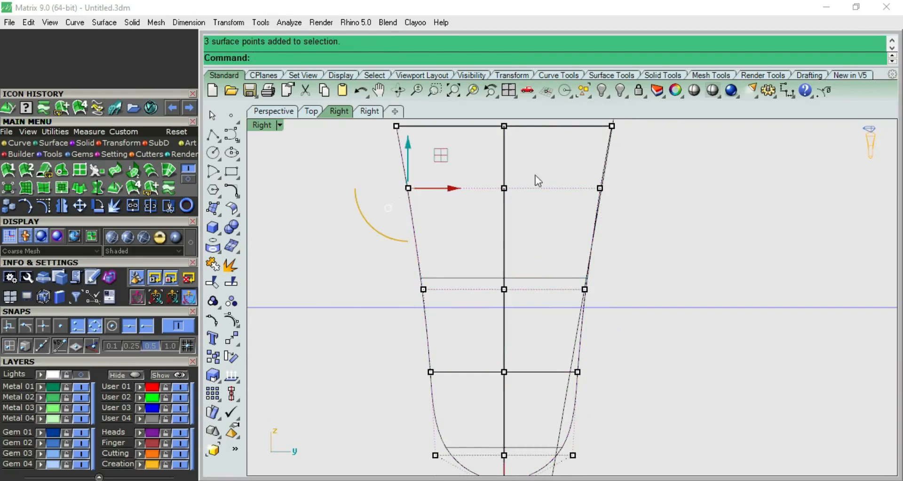
scroll(413, 197, up, 5)
right_drag(381, 192, 334, 289)
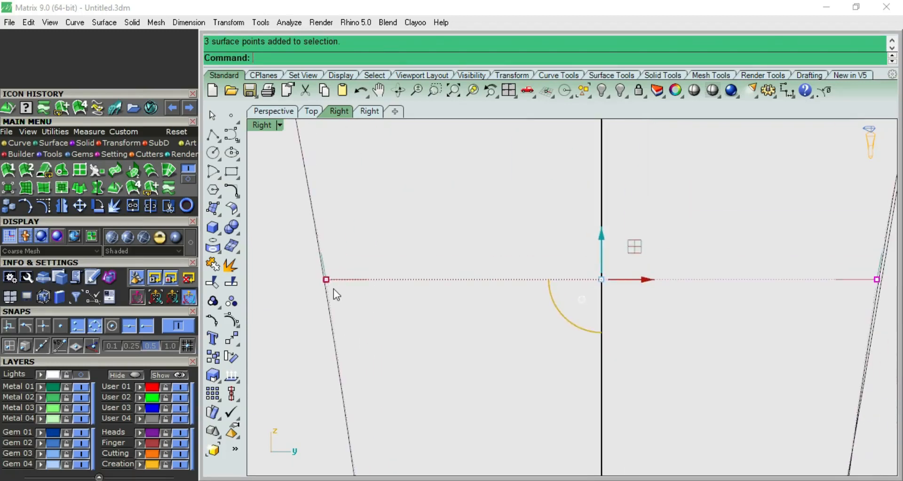
scroll(332, 289, down, 1)
drag(323, 281, 321, 282)
scroll(454, 248, down, 6)
click(653, 268)
Scale the control-point row near the ring's base and the row above it inward to narrow the lower body along the guide line
right_drag(625, 372, 588, 193)
drag(355, 372, 423, 452)
shift+drag(515, 377, 557, 421)
drag(385, 418, 406, 416)
click(404, 360)
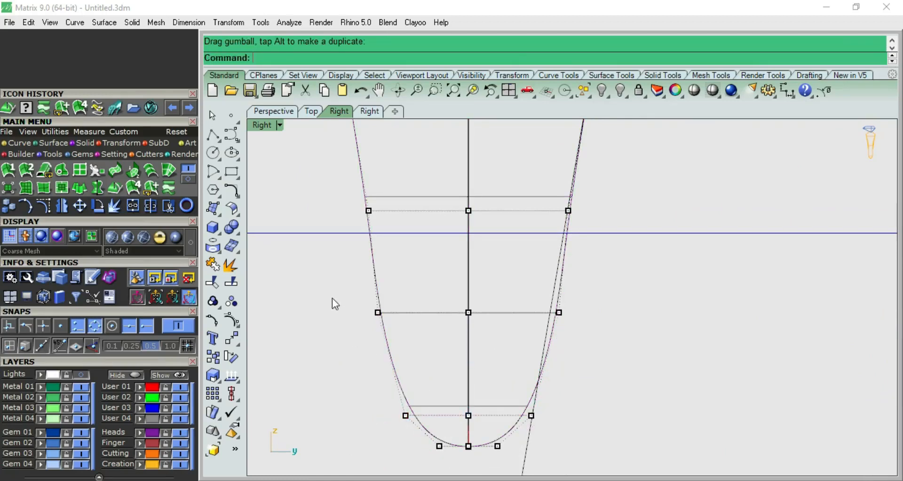
drag(397, 323, 386, 313)
click(585, 316)
Check the taper shaded, and scale the middle side control-point row slightly inward to match the slanted guide line
scroll(594, 350, down, 3)
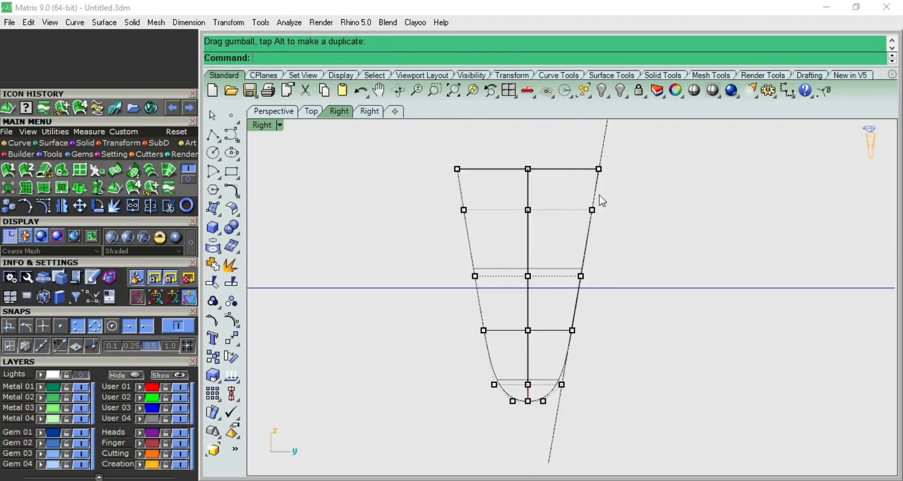
right_drag(599, 194, 594, 214)
click(694, 90)
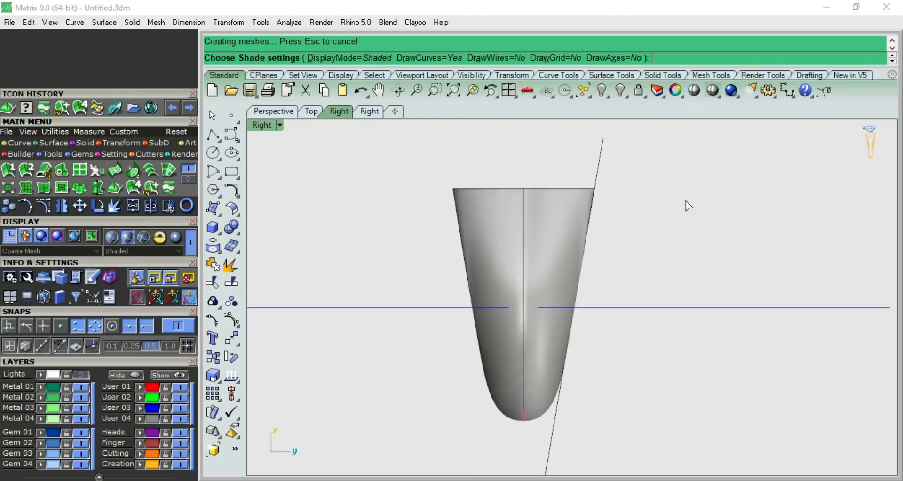
key(Escape)
scroll(592, 260, up, 8)
right_drag(551, 318, 713, 278)
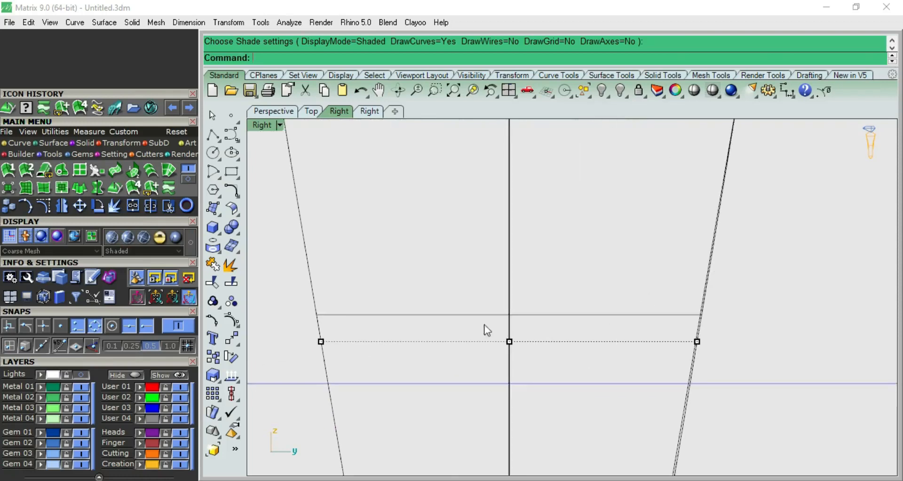
drag(309, 306, 347, 362)
shift+drag(635, 274, 713, 372)
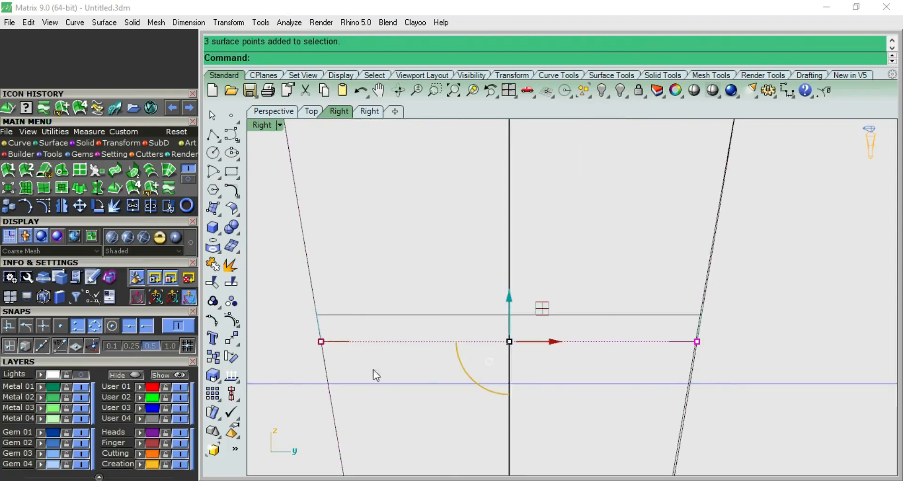
drag(323, 343, 349, 338)
scroll(385, 330, down, 6)
click(591, 284)
Inspect the ring body shaded from the Front and Top views with its control points turned off, and select the inner finger circle
scroll(592, 281, down, 2)
scroll(593, 281, down, 6)
key(F2)
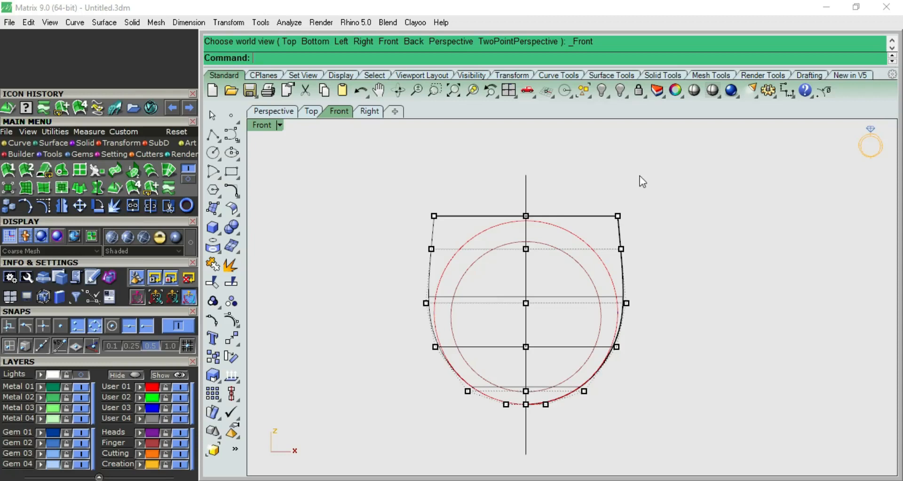
click(694, 90)
key(F1)
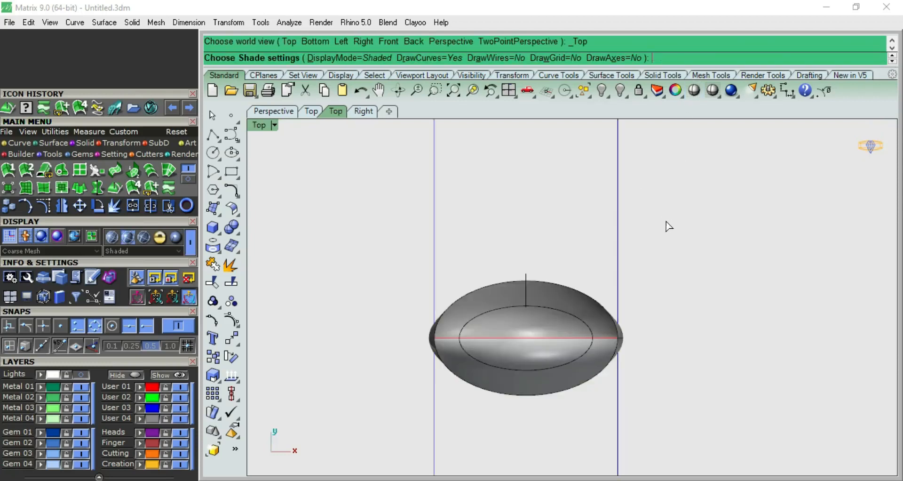
key(Escape)
key(Escape)
key(F2)
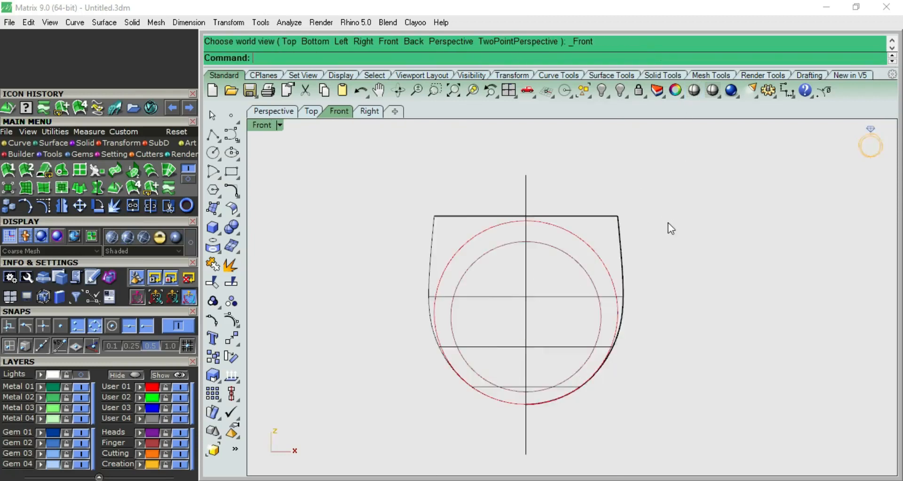
key(F3)
key(F2)
click(578, 263)
key(F3)
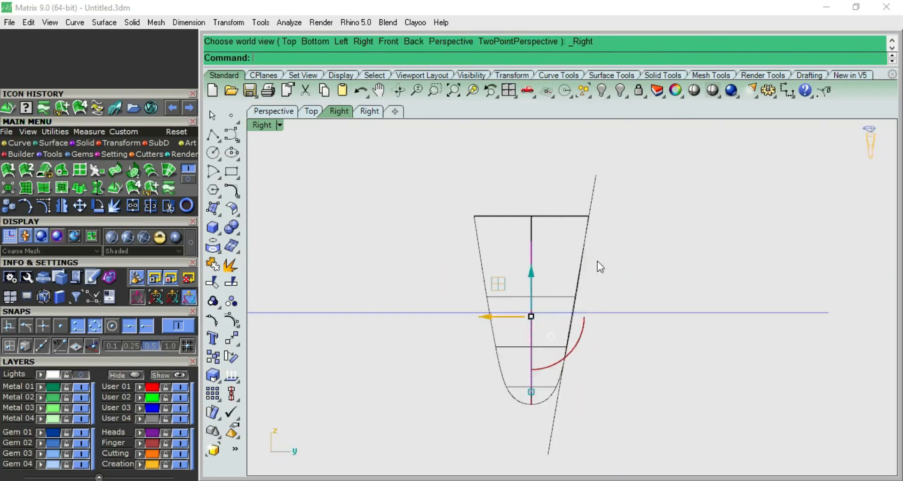
key(F1)
click(213, 227)
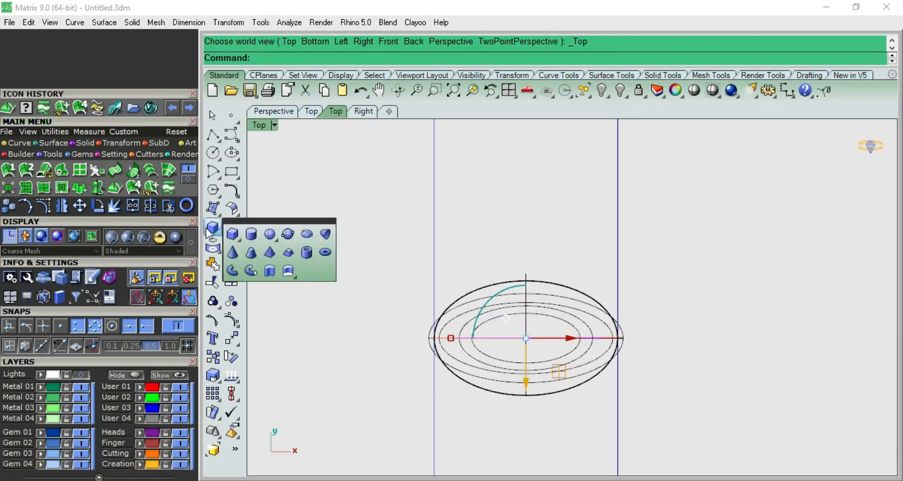
click(270, 272)
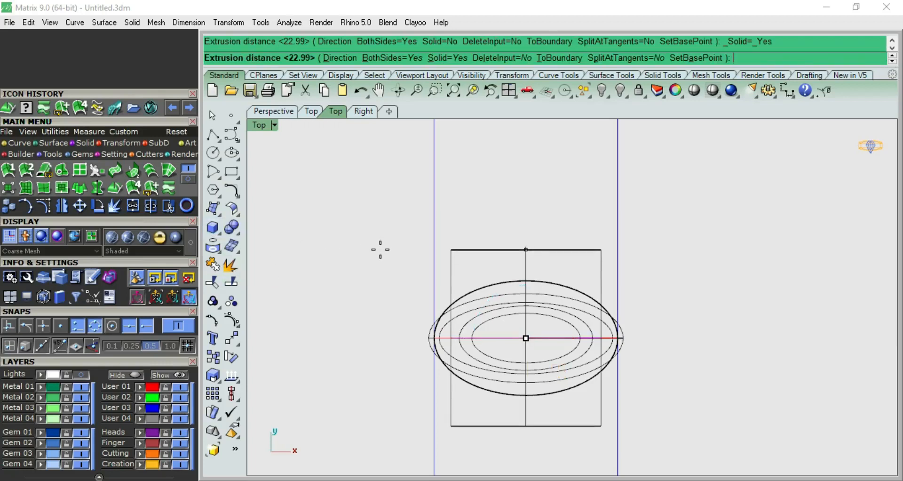
key(F2)
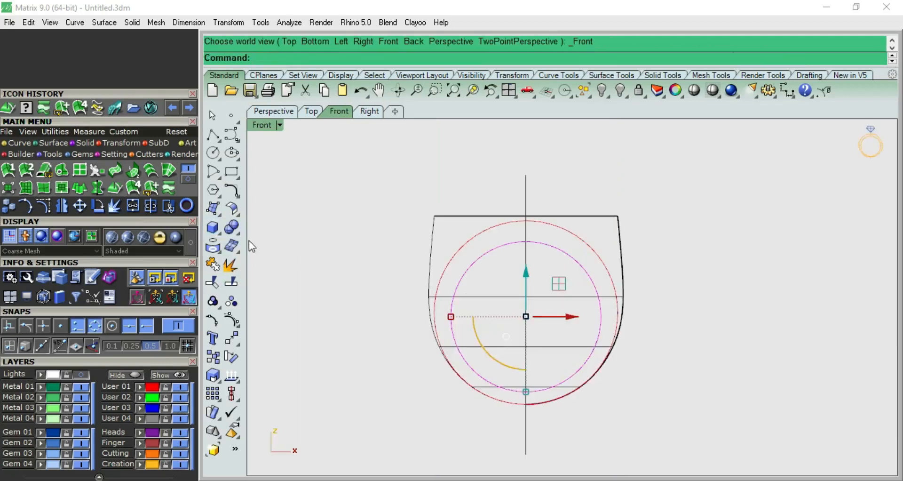
Extrude the inner finger circle to both sides with Solid set to No, extending it past the ring body in the Top view
click(213, 227)
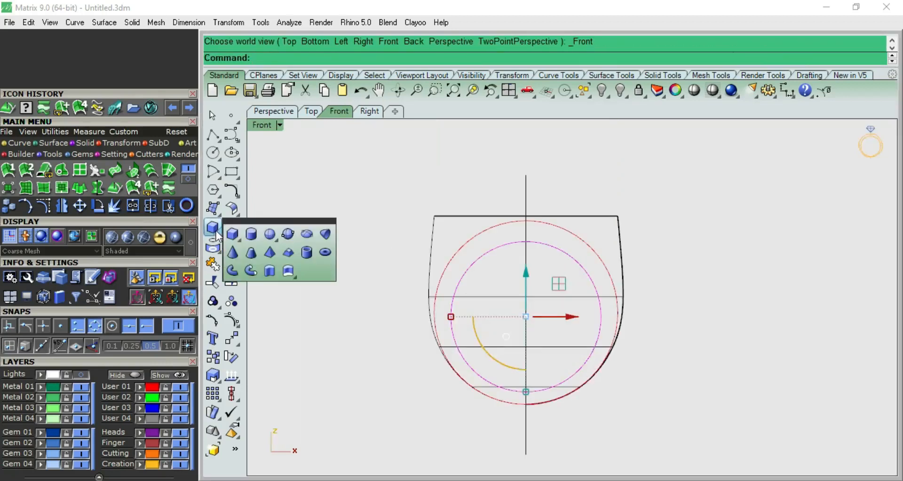
click(267, 272)
key(F1)
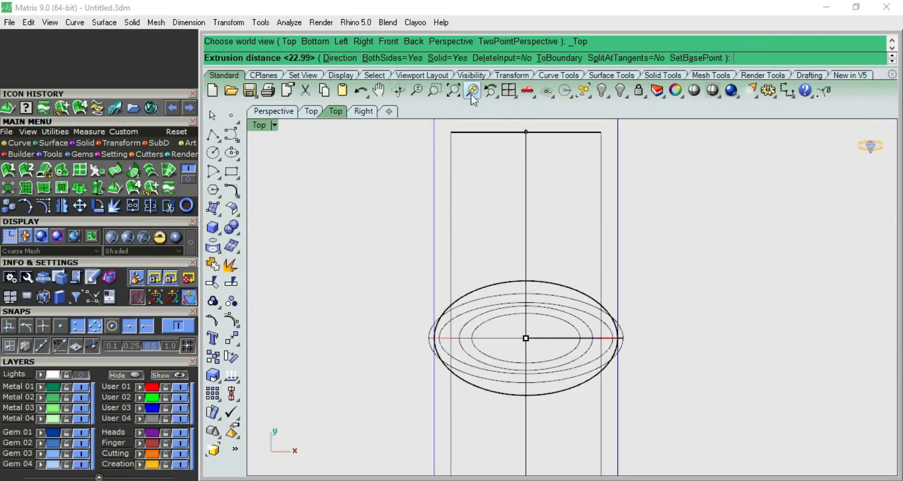
click(446, 57)
scroll(477, 183, down, 5)
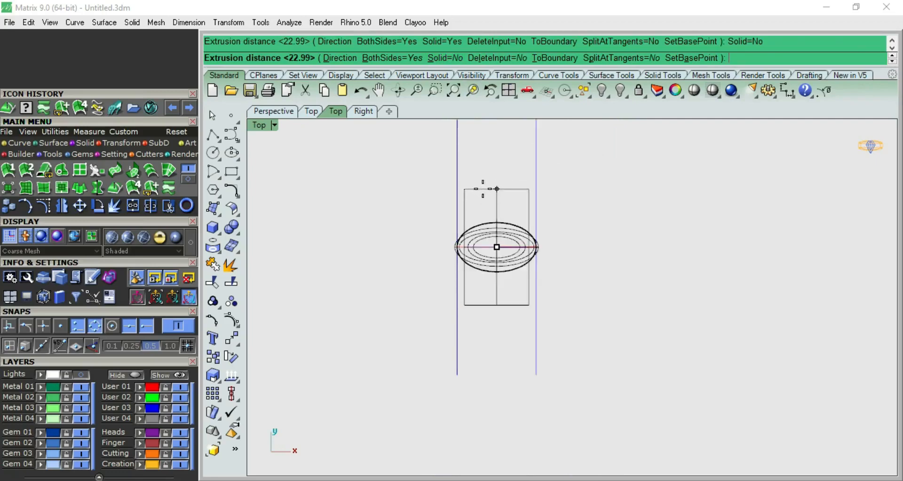
click(497, 200)
Assign the ring body surface to the Metal 01 layer and the extruded finger cylinder to Metal 02
click(694, 90)
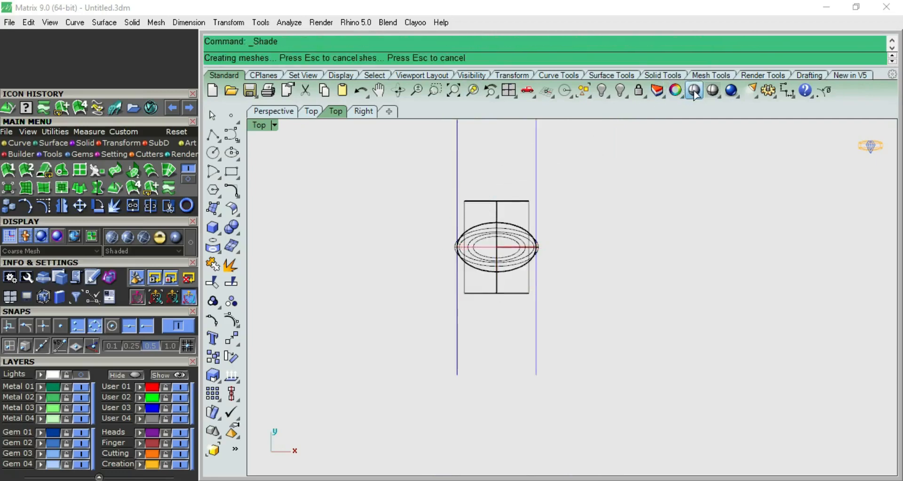
key(F2)
scroll(514, 289, up, 8)
key(F4)
mouse_move(556, 269)
right_down()
mouse_move(505, 228)
mouse_move(543, 256)
right_up()
right_click(609, 244)
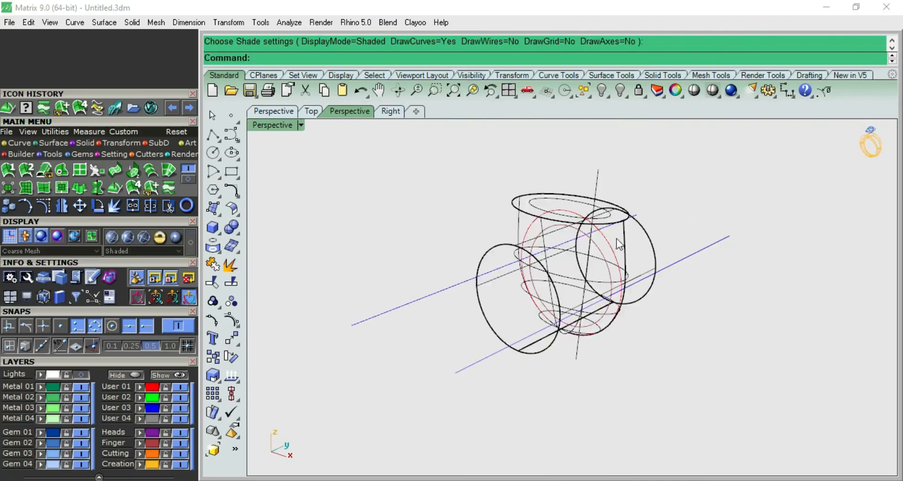
click(641, 250)
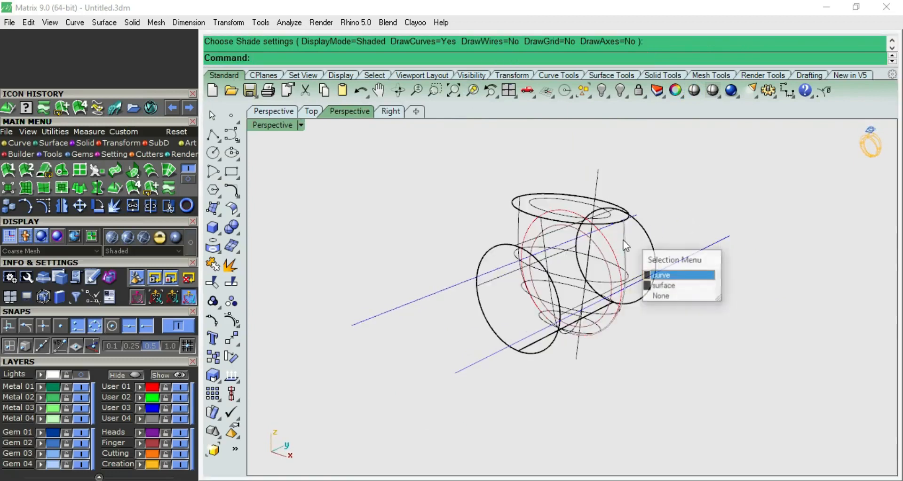
click(662, 284)
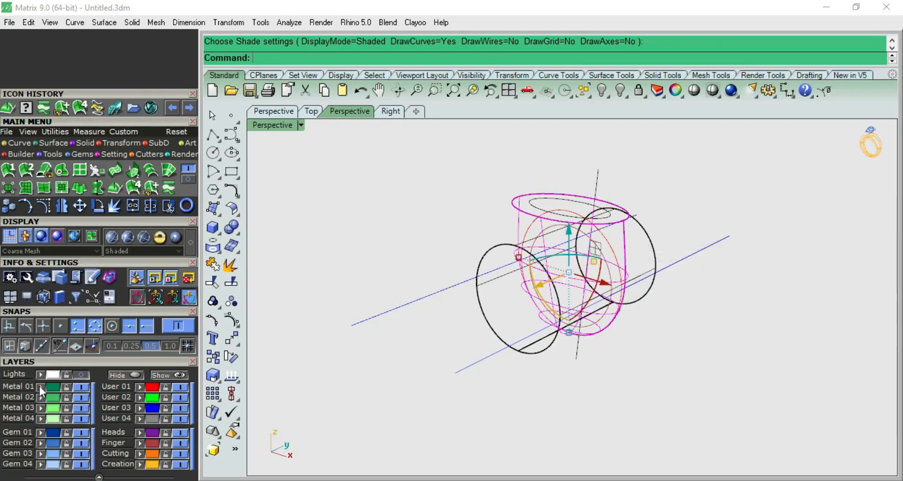
click(664, 191)
click(644, 237)
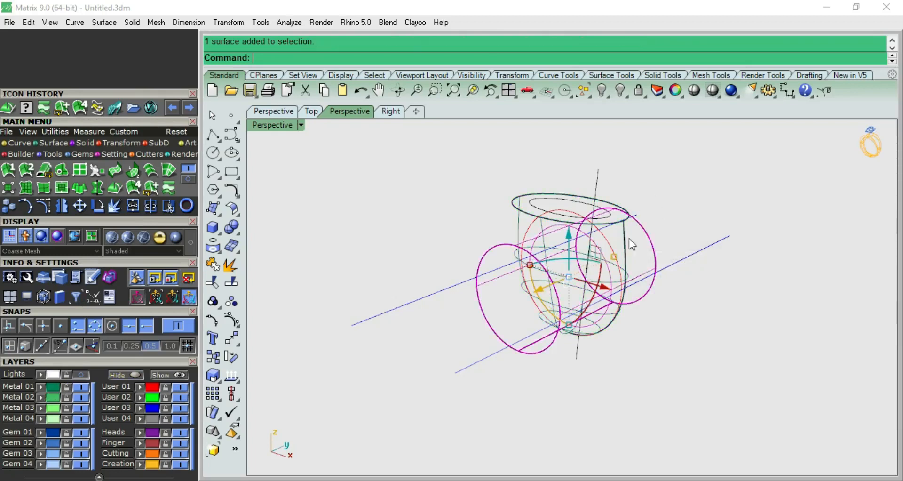
click(52, 396)
click(766, 182)
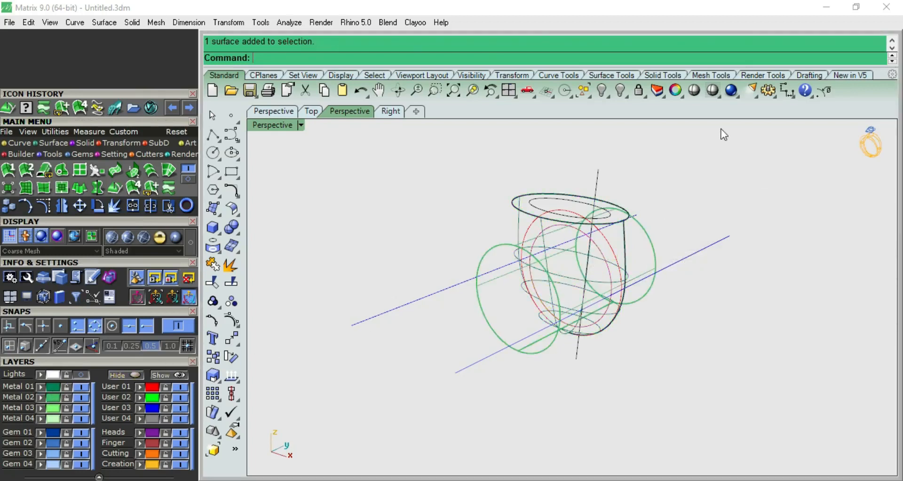
Trim away the part of the ring body inside the inner finger circle in the Front view
click(705, 93)
scroll(668, 232, up, 3)
mouse_move(667, 232)
right_down()
mouse_move(522, 182)
mouse_move(759, 296)
mouse_move(736, 348)
mouse_move(767, 205)
right_up()
key(ctrl+F2)
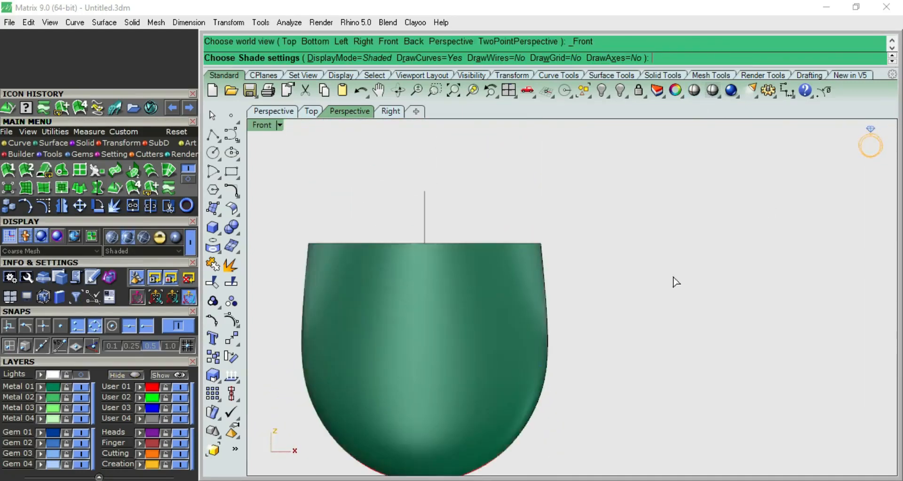
right_click(596, 299)
click(496, 321)
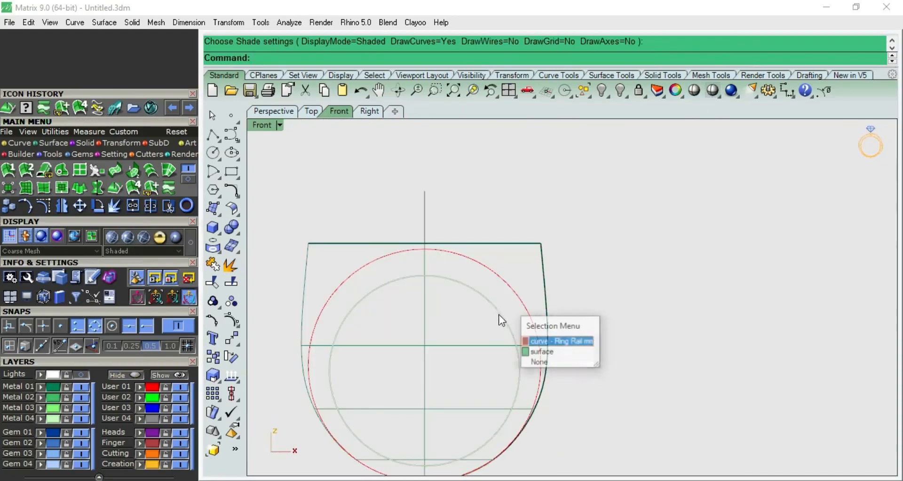
click(548, 343)
right_drag(599, 299, 689, 226)
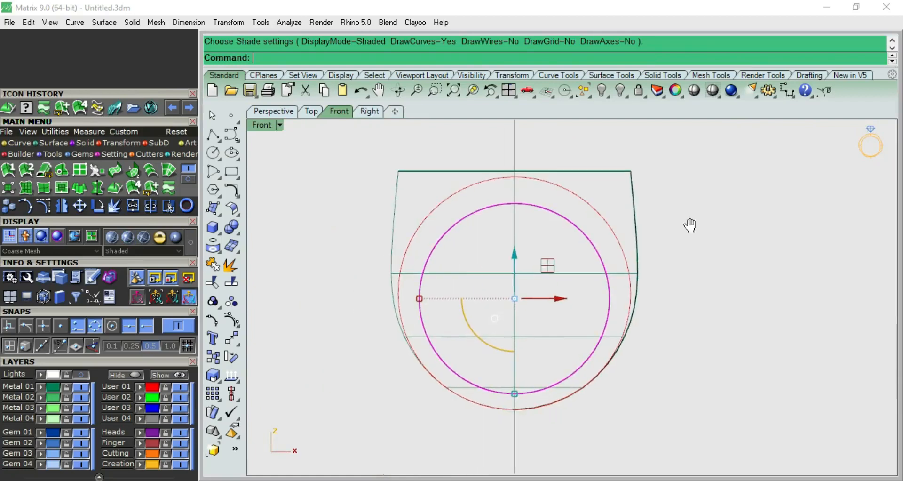
click(214, 282)
drag(545, 286, 544, 286)
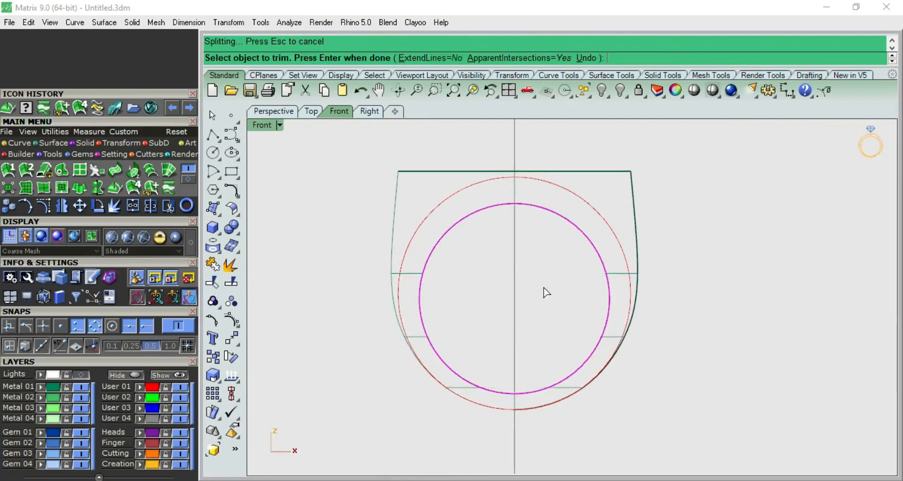
scroll(546, 287, down, 3)
key(Return)
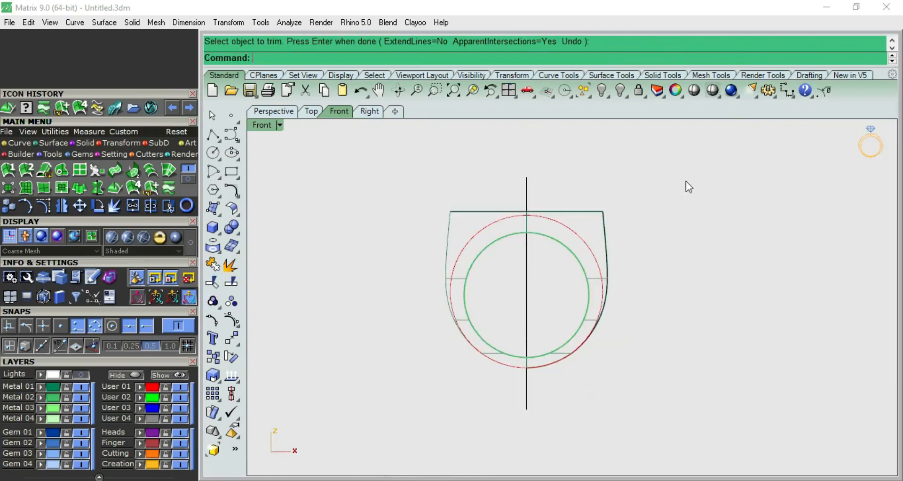
Hide the extruded finger cylinder and examine the trimmed ring body shaded from the Top and Perspective views
click(693, 91)
key(F7)
right_drag(723, 254, 640, 271)
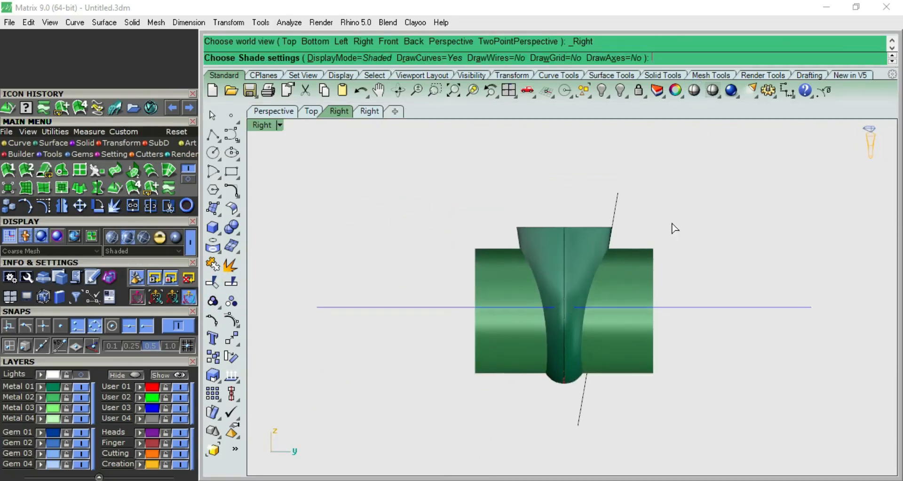
key(Escape)
click(656, 254)
key(ctrl+h)
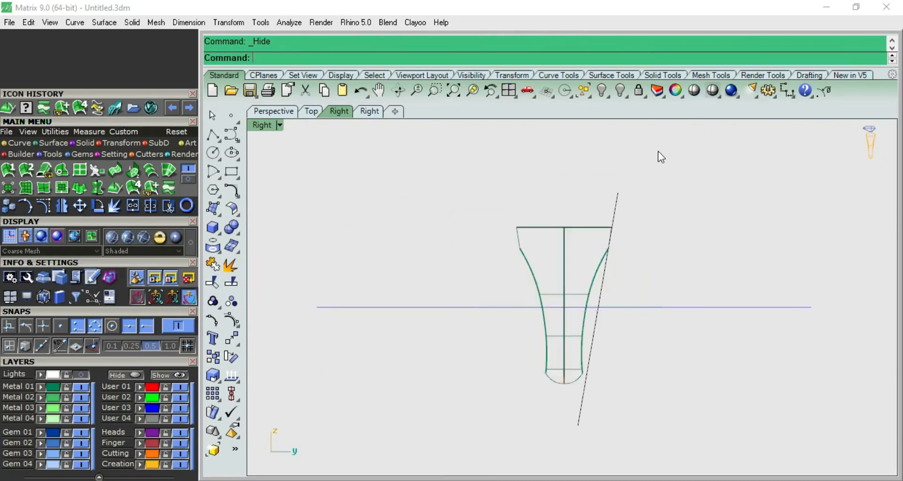
click(694, 92)
key(F5)
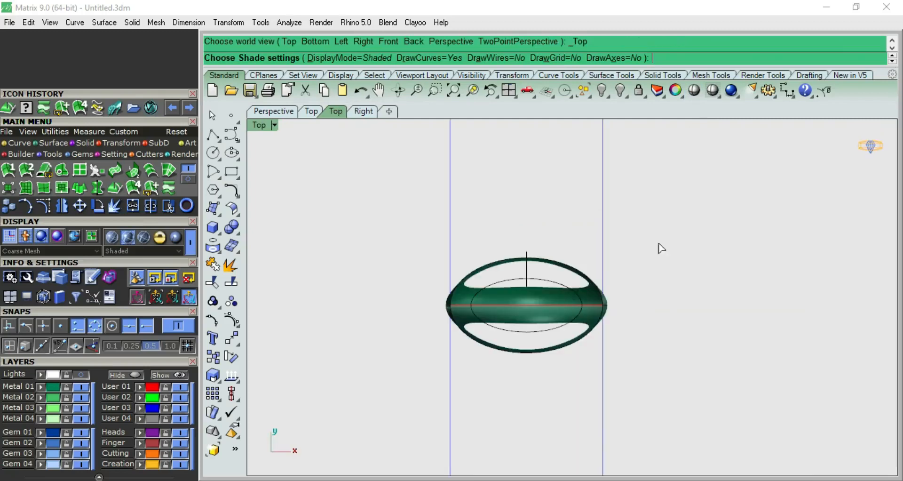
key(F8)
key(Escape)
Move the smaller inner head ellipse vertically by -1.5 in the Front view
scroll(572, 230, up, 5)
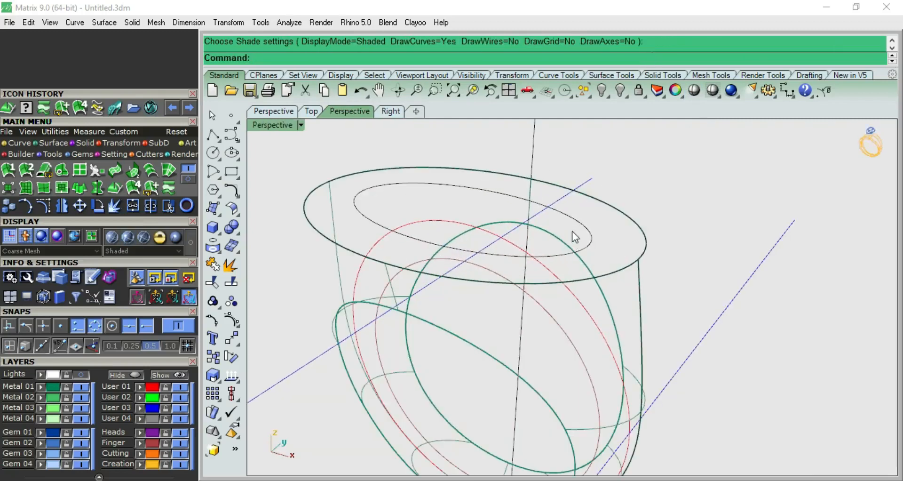
click(571, 231)
key(F6)
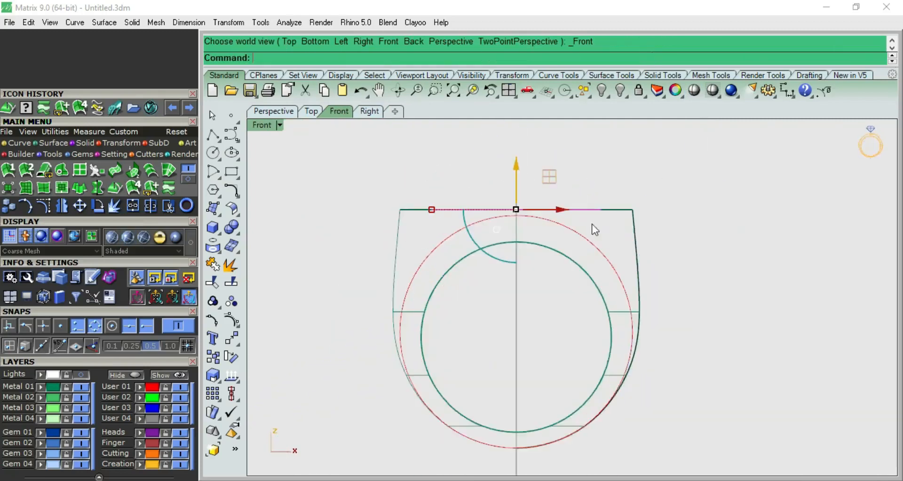
click(498, 159)
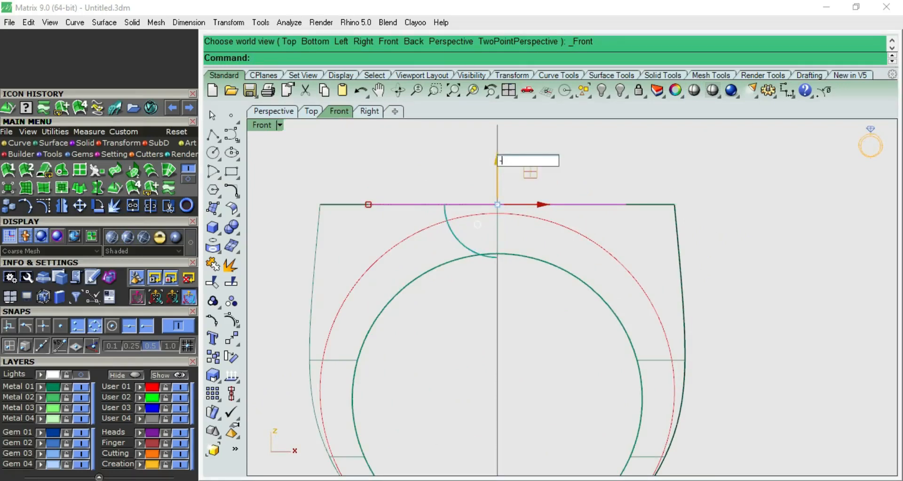
text(-1.5)
key(Return)
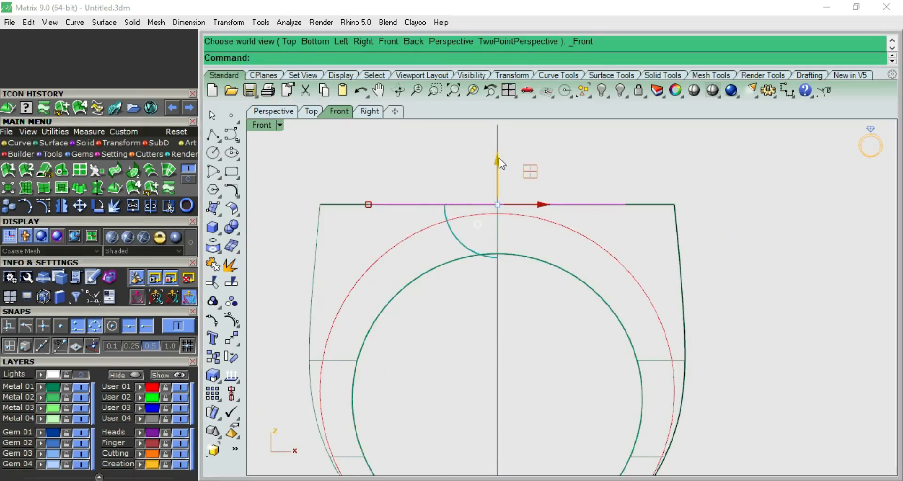
Lower the inner head ellipse slightly further below the ring's top edge in the Front view
key(Escape)
scroll(530, 199, up, 2)
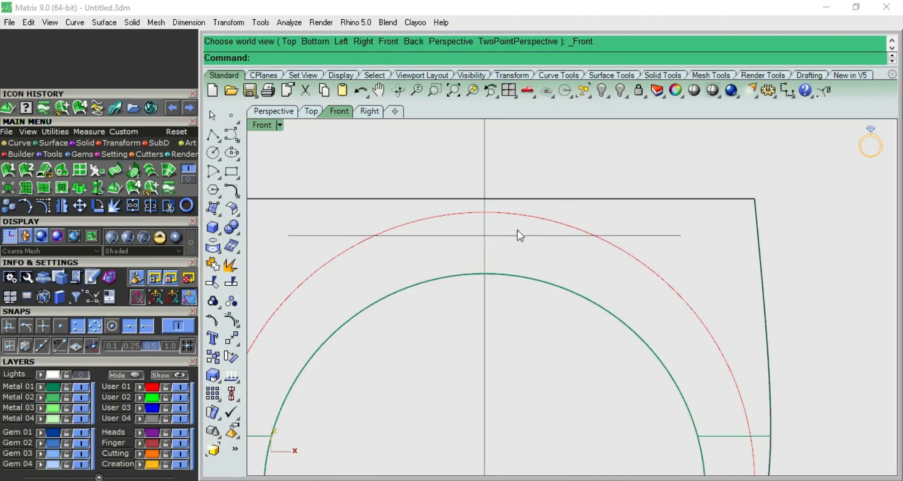
click(514, 236)
click(484, 193)
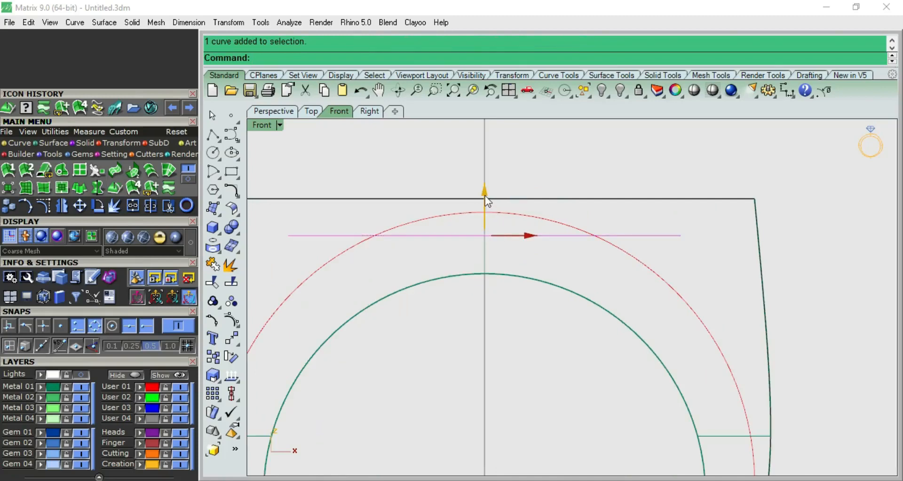
drag(484, 195, 485, 199)
click(606, 174)
scroll(608, 177, down, 6)
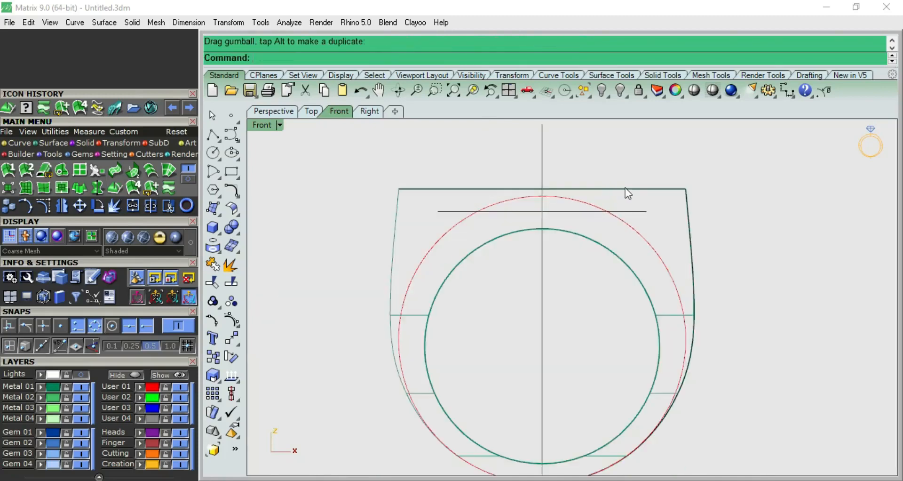
Draw a straight line joining the outer top ellipse to the inner head ellipse at one end of their long axis
key(F4)
scroll(552, 248, up, 8)
right_drag(551, 248, 520, 251)
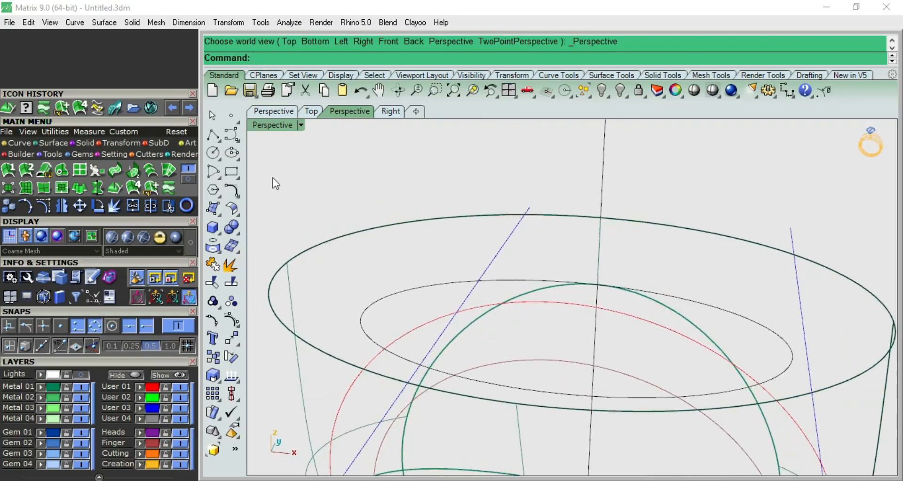
click(213, 134)
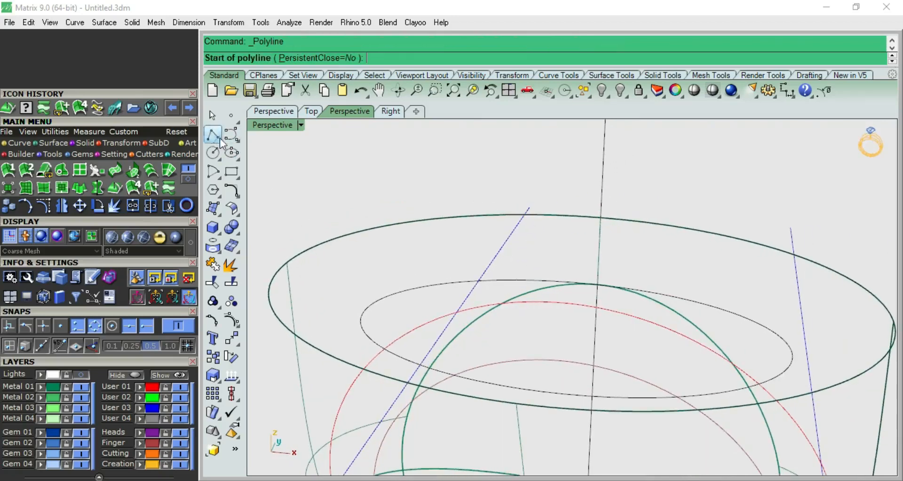
click(286, 262)
click(362, 306)
key(Return)
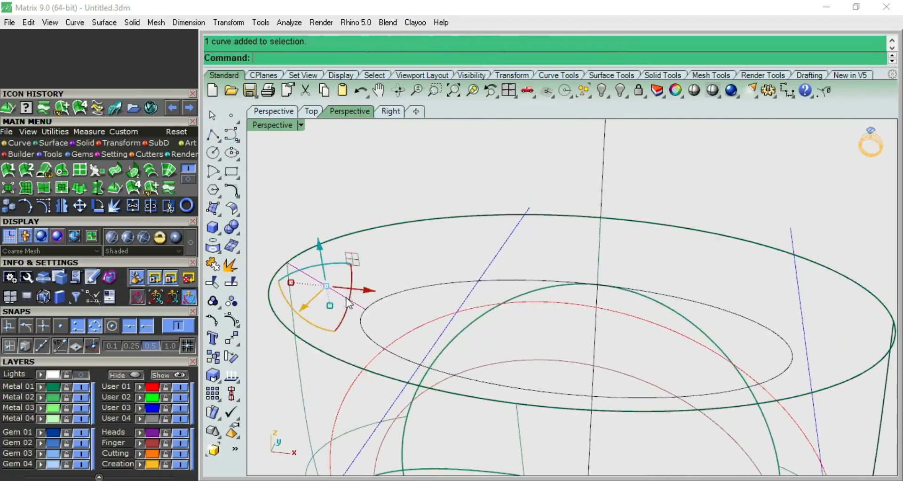
Rebuild the connecting line with a point count of 4
key(F2)
text(rebuild)
key(Return)
drag(841, 206, 783, 207)
text(4)
key(Return)
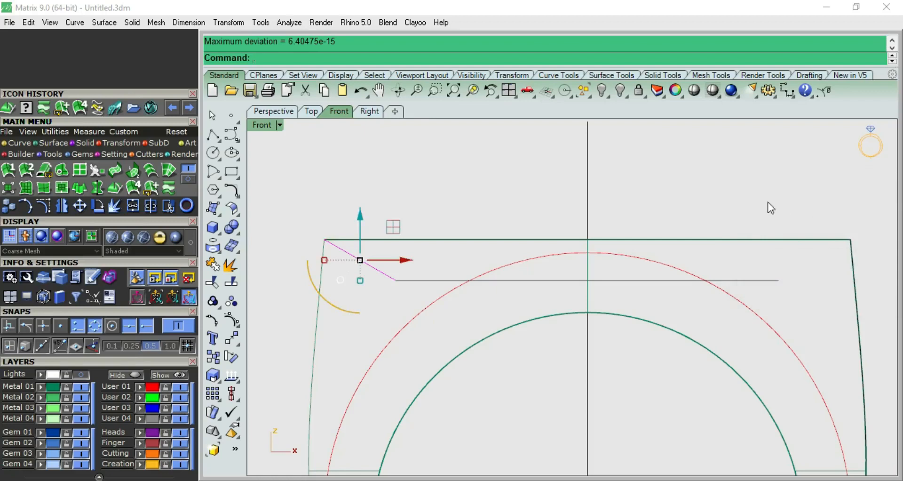
Move the connecting line's two middle control points in the Front view so that it bows into a concave profile
key(F10)
scroll(340, 229, up, 5)
drag(362, 210, 451, 322)
drag(445, 256, 451, 258)
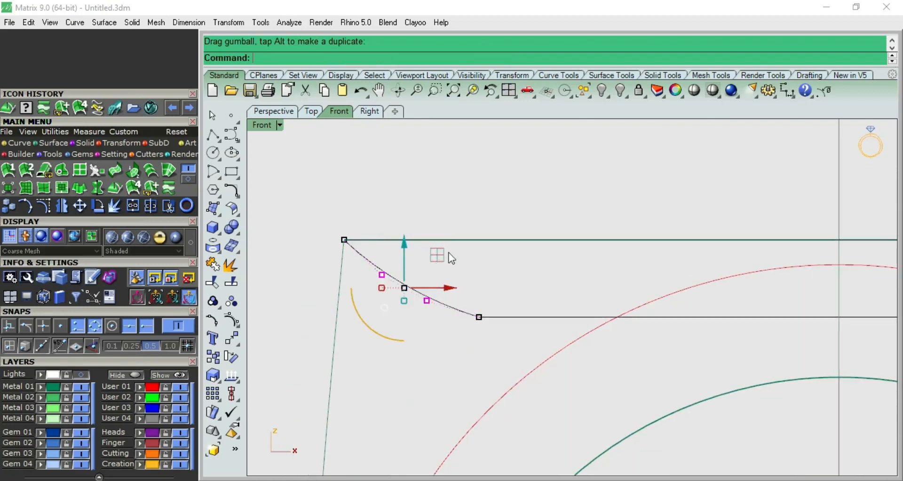
key(Escape)
scroll(467, 205, down, 6)
key(Escape)
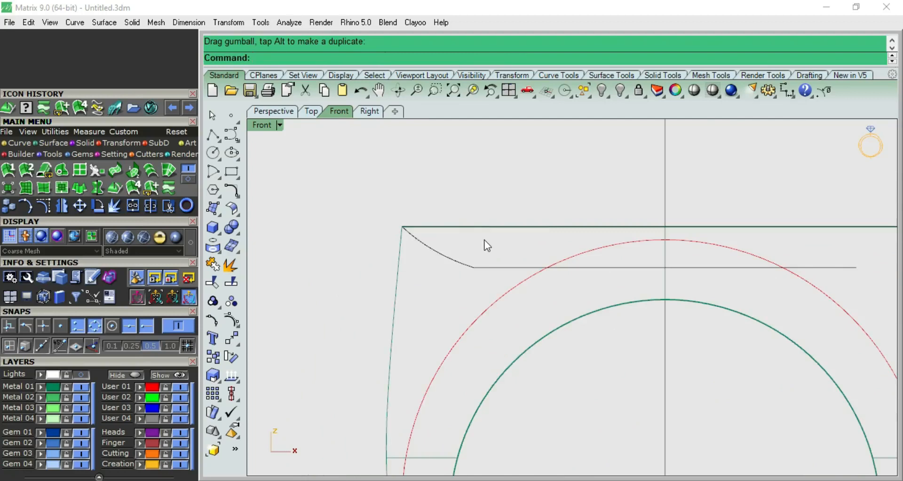
Sweep the concave profile along two rails, the inner head ellipse and the ring body's top surface edge
key(F4)
mouse_move(555, 263)
right_down()
mouse_move(583, 287)
mouse_move(651, 256)
mouse_move(556, 264)
right_up()
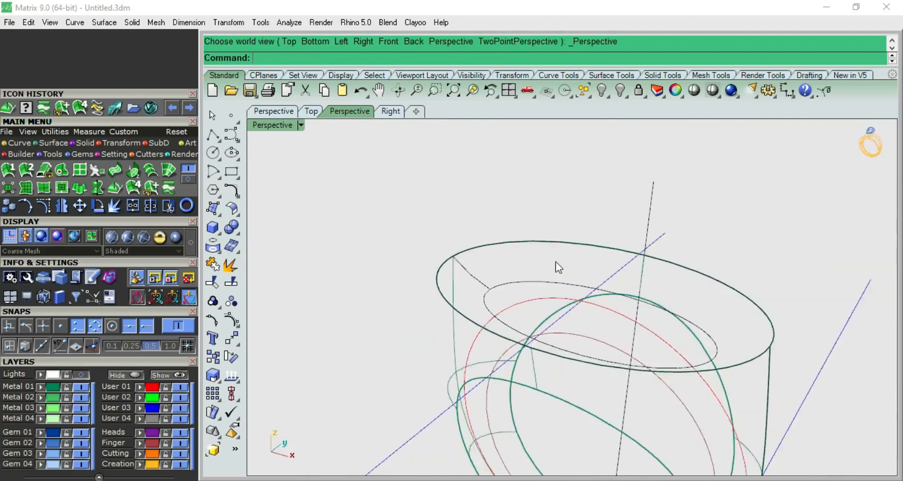
scroll(525, 284, up, 3)
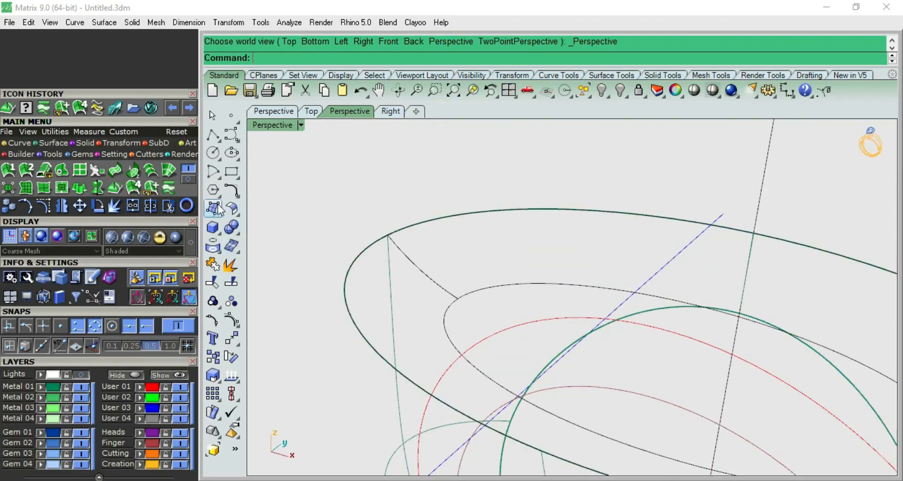
click(33, 173)
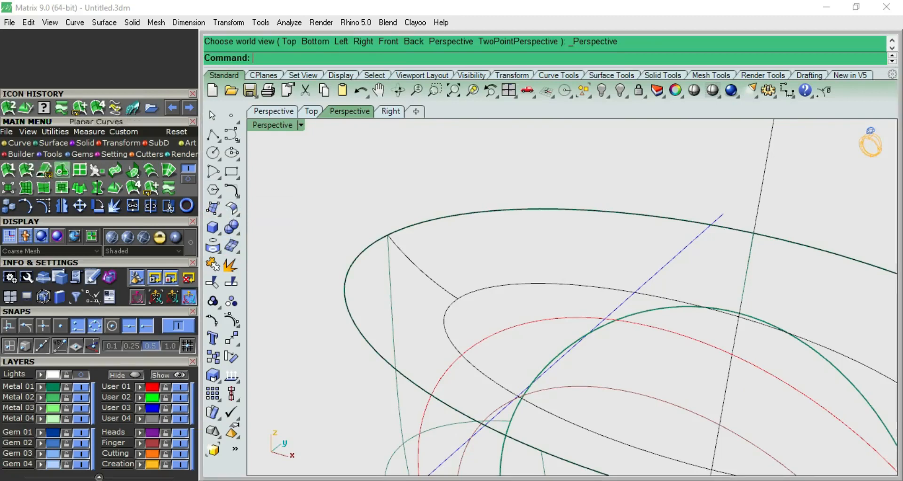
click(537, 284)
click(523, 210)
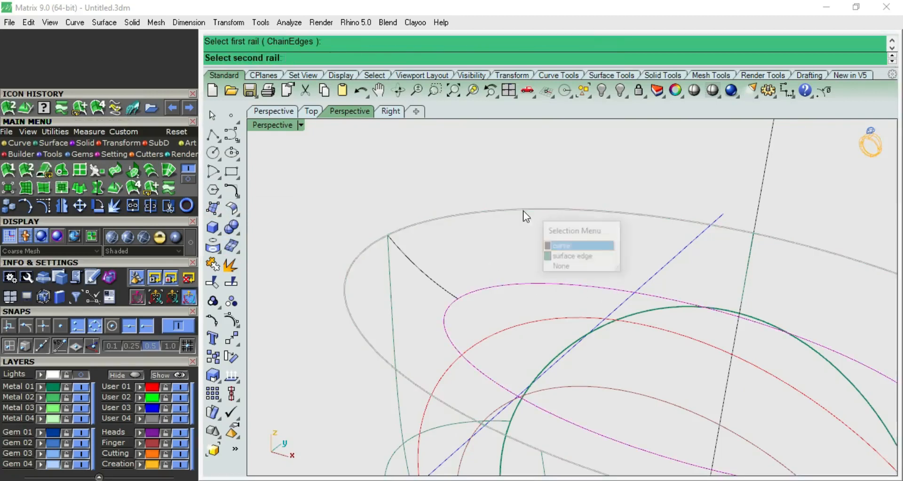
click(563, 258)
scroll(434, 298, down, 4)
right_drag(437, 296, 535, 294)
scroll(448, 323, up, 4)
scroll(400, 335, down, 2)
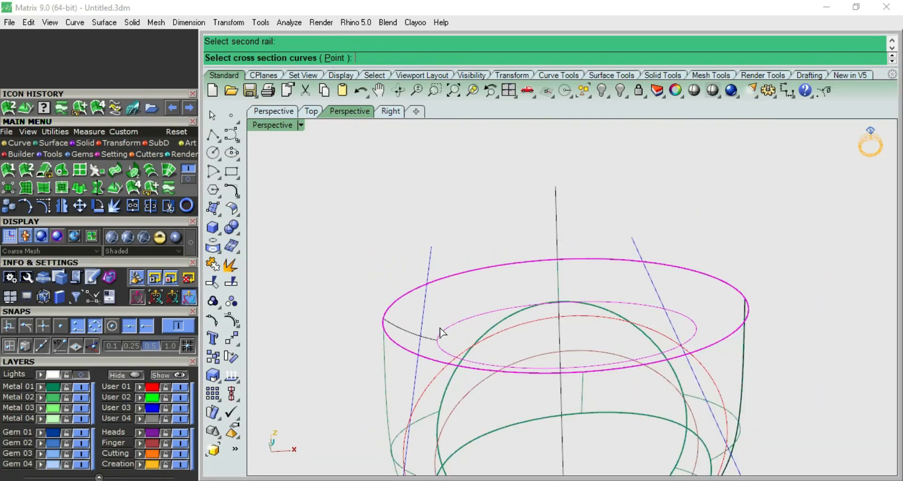
click(397, 334)
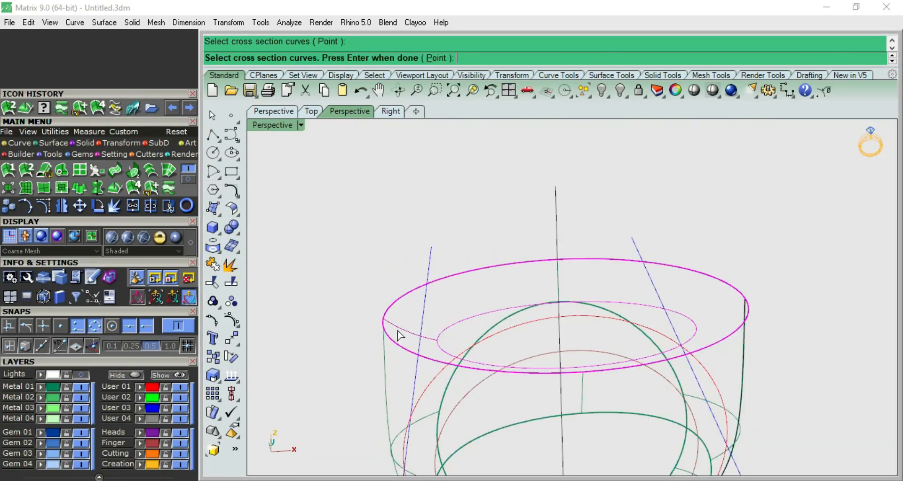
right_click(528, 294)
click(700, 360)
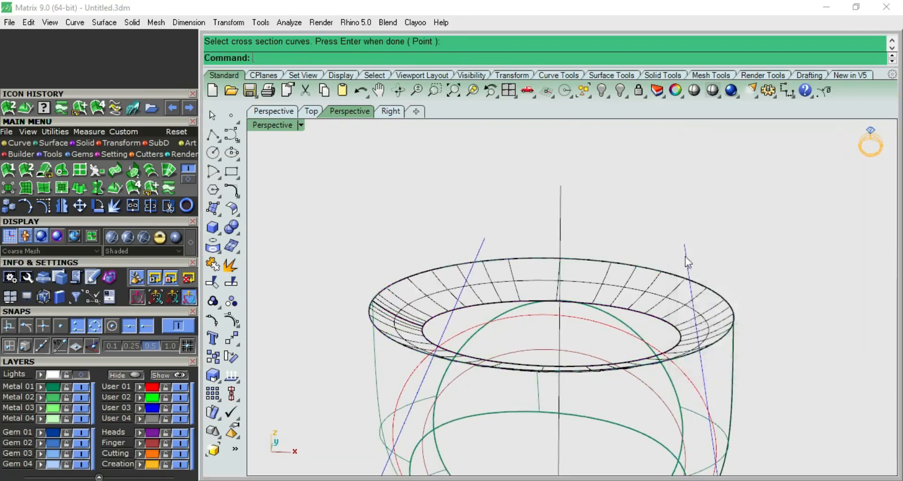
Inspect the swept head surface shaded and assign it to the Metal 01 layer
click(693, 90)
mouse_move(685, 137)
right_down()
mouse_move(573, 364)
mouse_move(559, 180)
right_up()
right_click(579, 185)
click(529, 266)
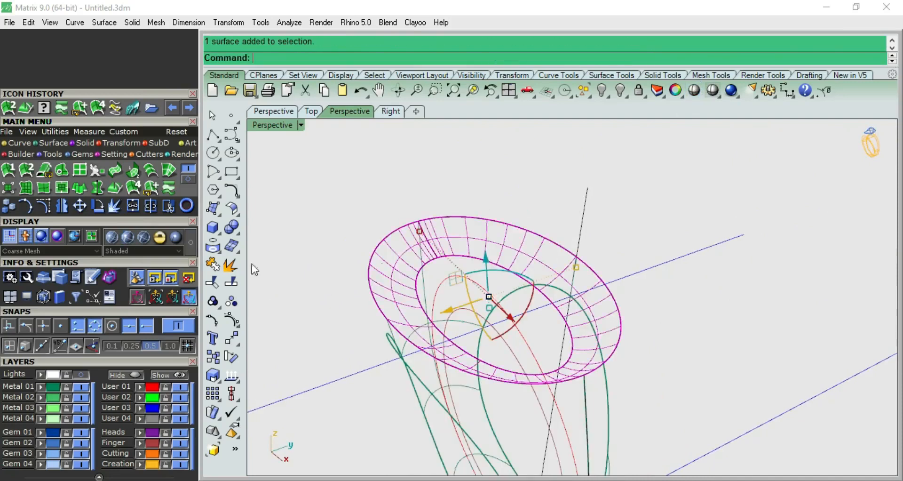
click(39, 386)
right_drag(443, 202, 661, 128)
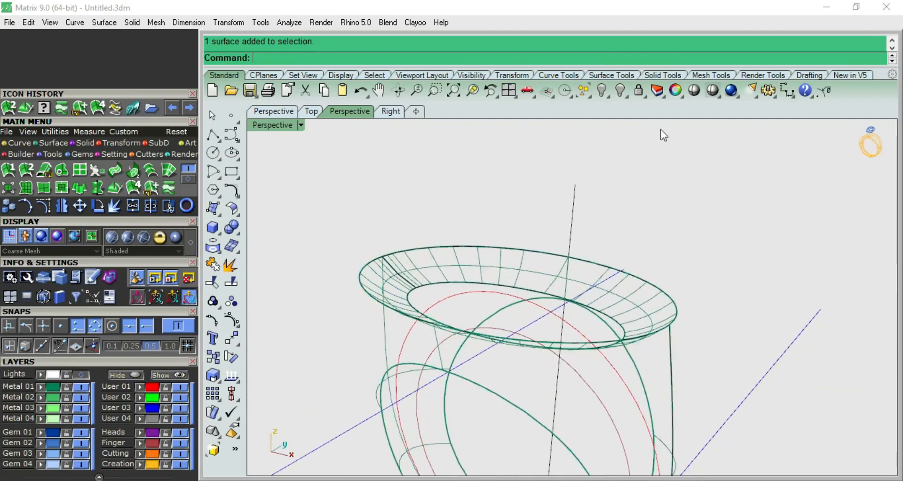
Examine the shaded ring with its concave head surface from the Top, Front, Right and Perspective views
click(694, 90)
mouse_move(642, 173)
right_down()
mouse_move(720, 244)
mouse_move(729, 436)
mouse_move(667, 338)
right_up()
key(ctrl+F1)
key(ctrl+F2)
key(ctrl+F3)
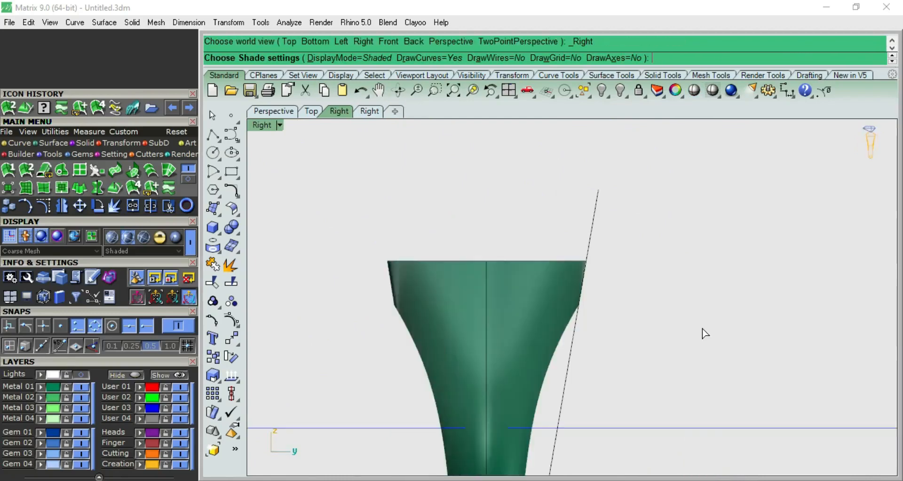
key(ctrl+F4)
right_drag(616, 306, 560, 359)
key(ctrl+F1)
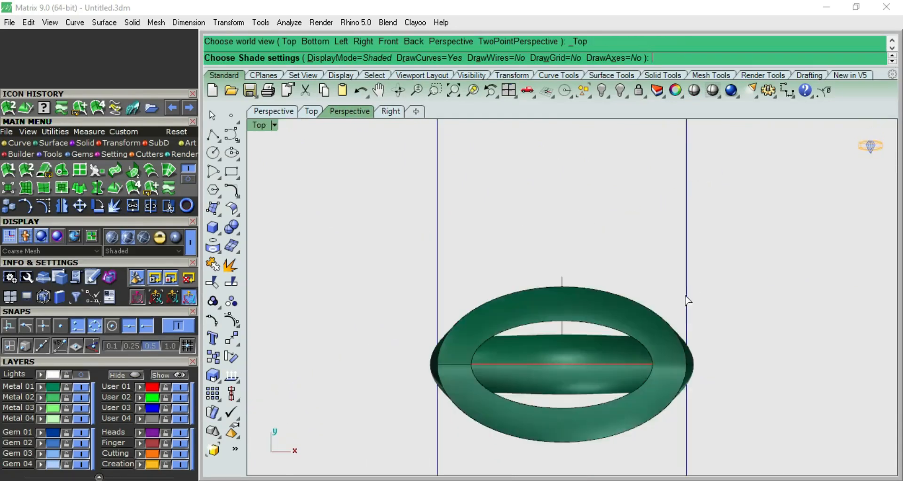
key(Return)
Split the inner head ellipse into two halves at the quadrant points on its long axis
click(529, 243)
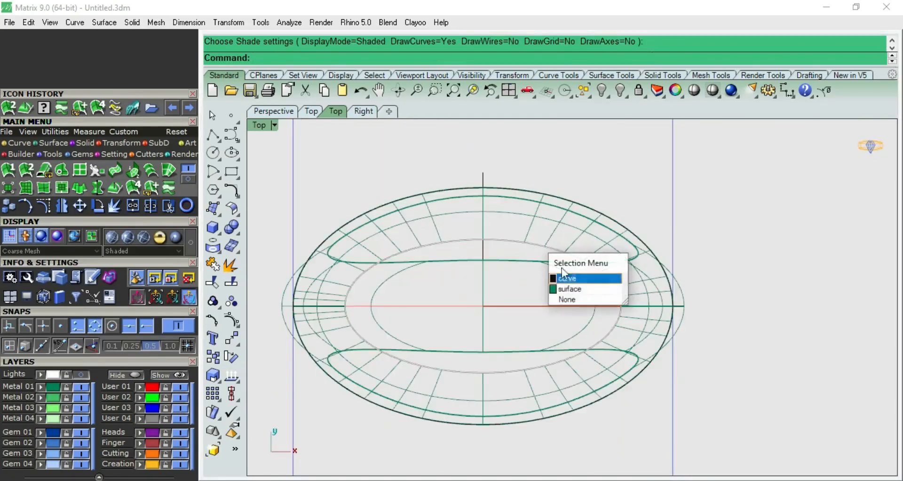
click(570, 280)
scroll(342, 304, up, 4)
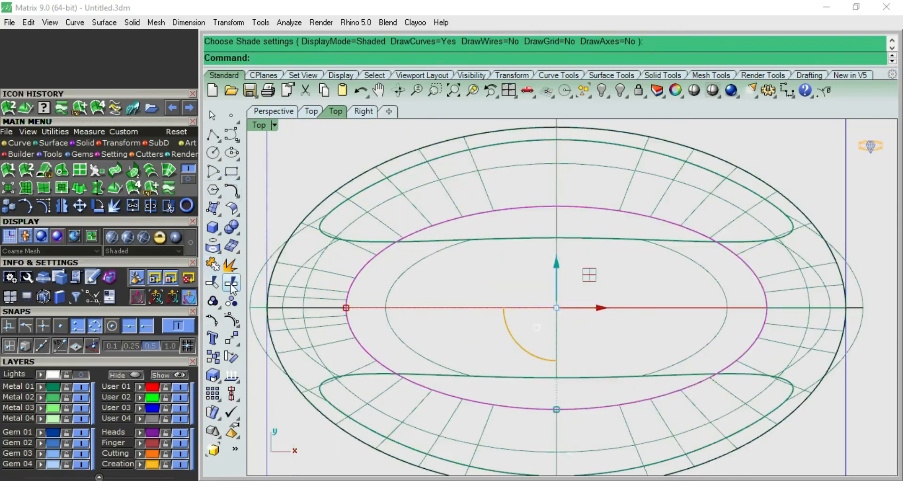
click(153, 203)
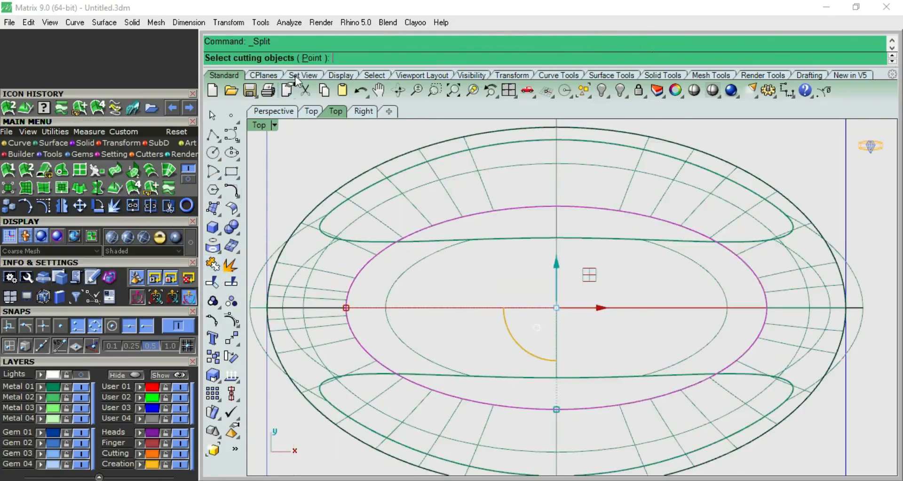
click(311, 58)
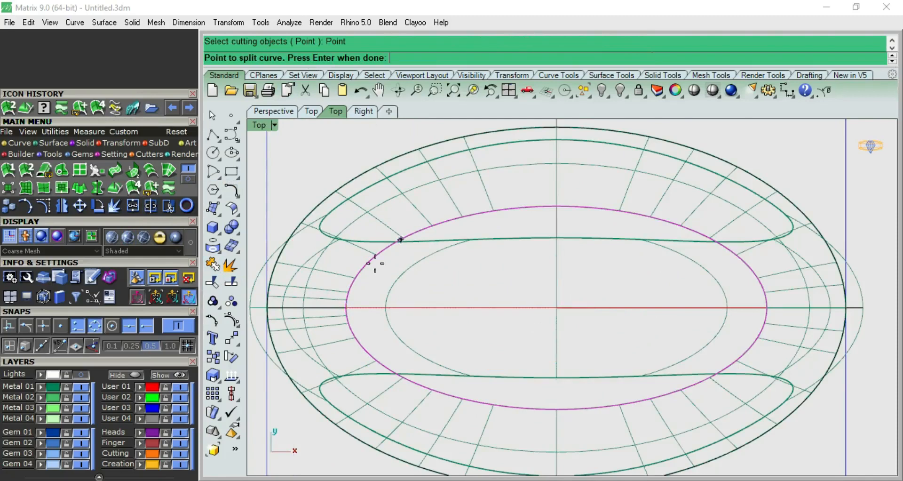
click(346, 308)
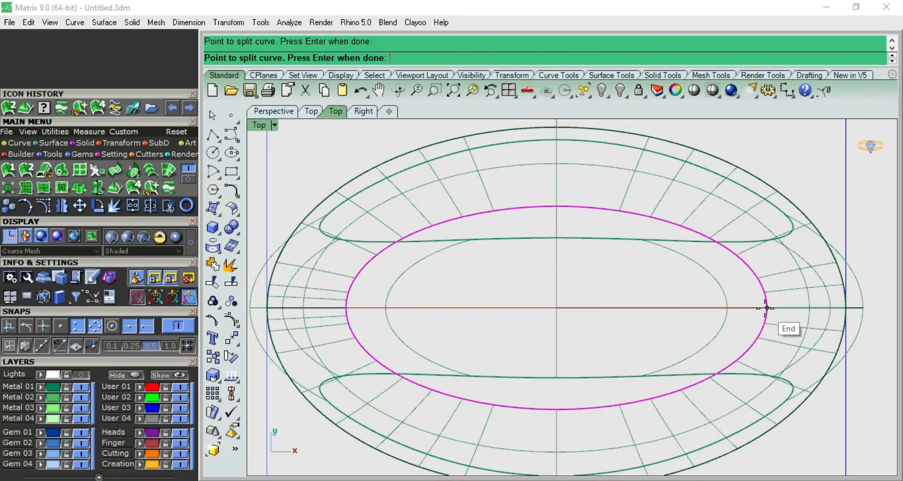
scroll(767, 308, up, 4)
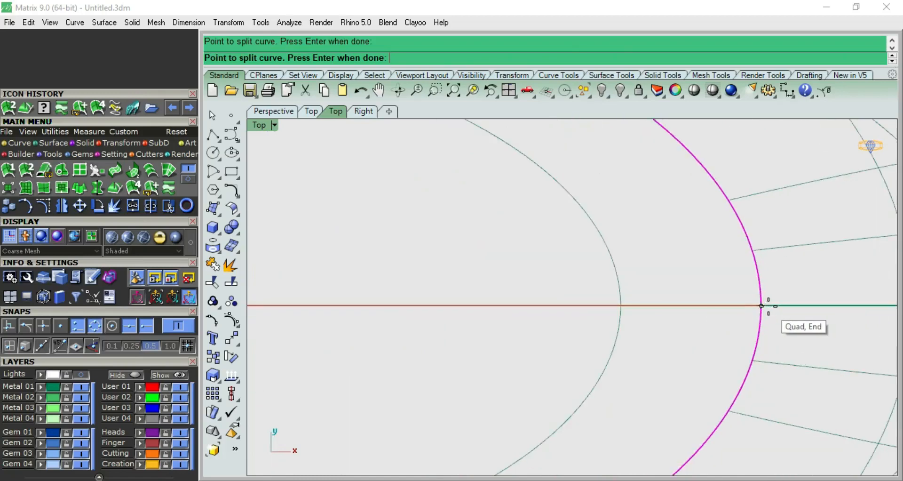
key(F4)
scroll(637, 249, up, 6)
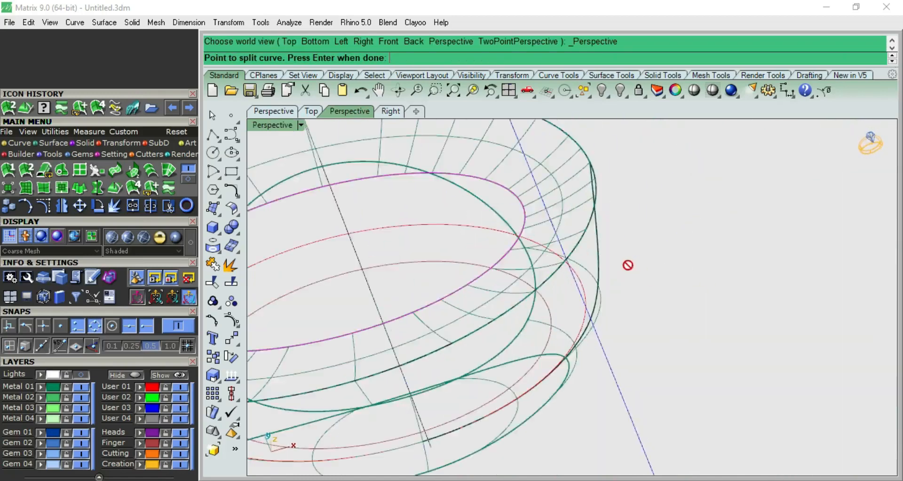
click(488, 171)
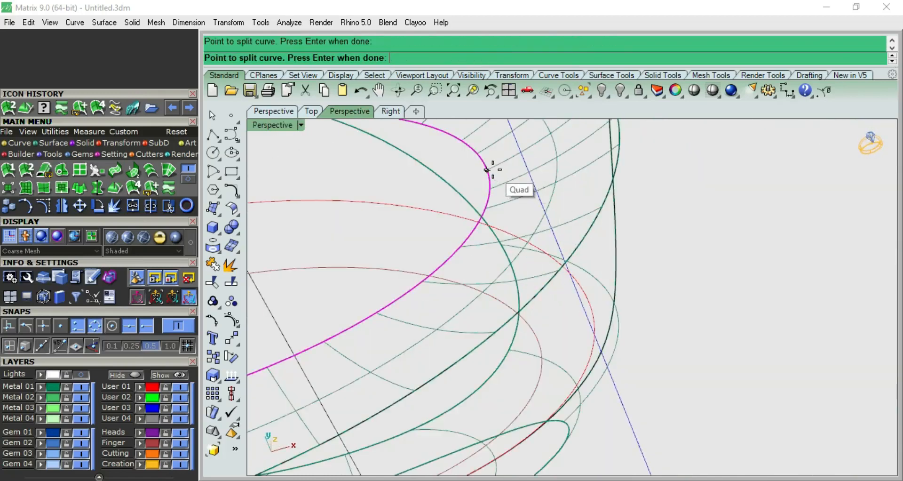
key(Return)
Draw a line across the inner head ellipse's short axis between its two quadrant points
scroll(815, 206, down, 4)
scroll(721, 254, down, 3)
right_drag(721, 254, 554, 201)
scroll(594, 206, up, 6)
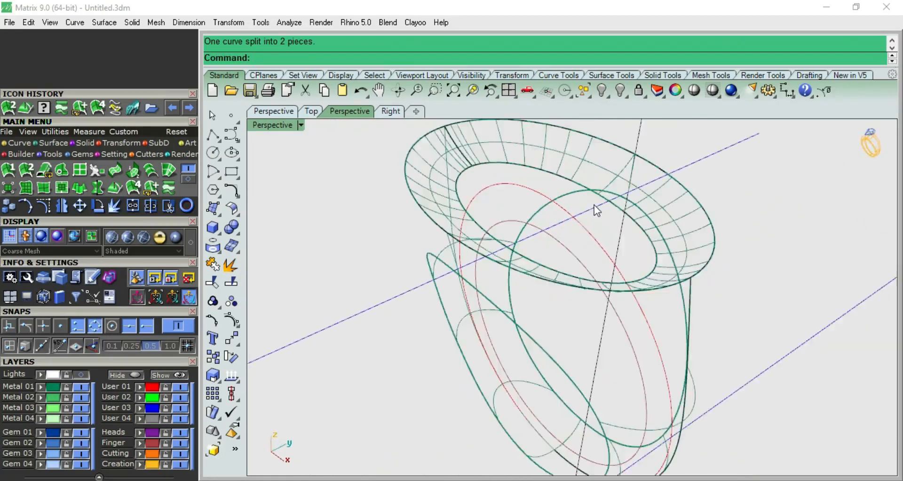
click(213, 135)
right_drag(588, 180, 601, 222)
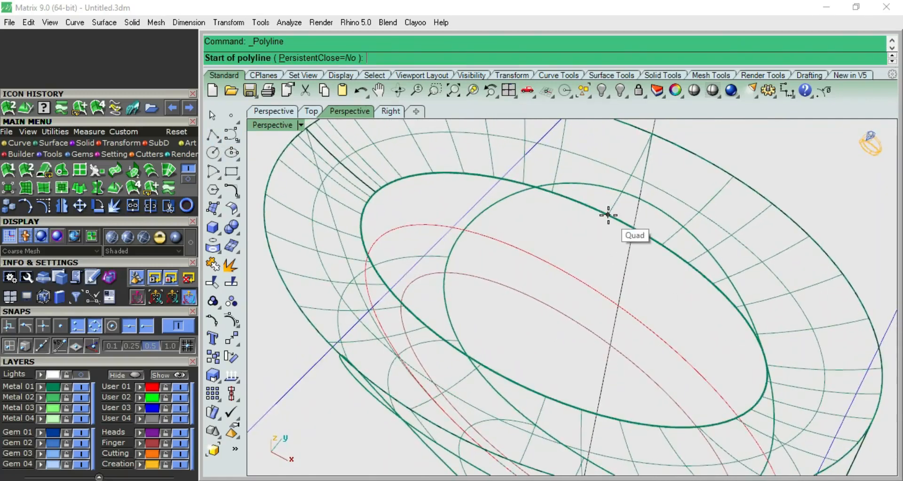
click(608, 214)
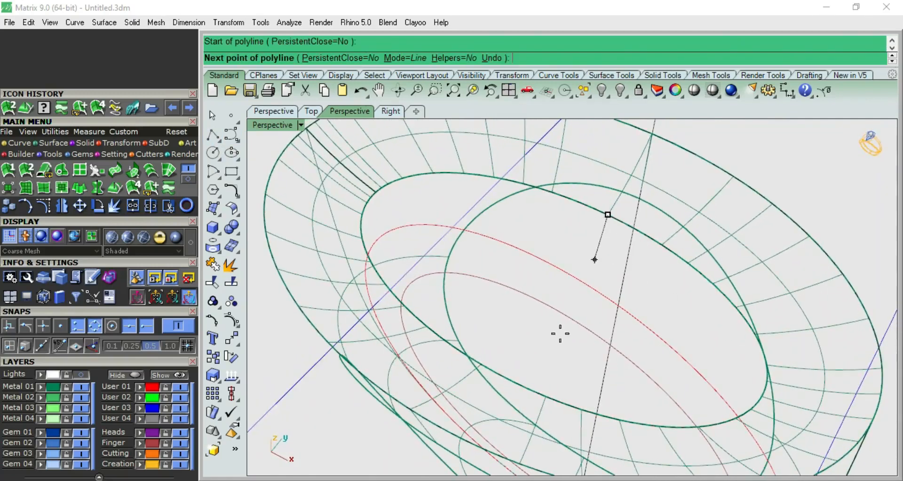
click(485, 363)
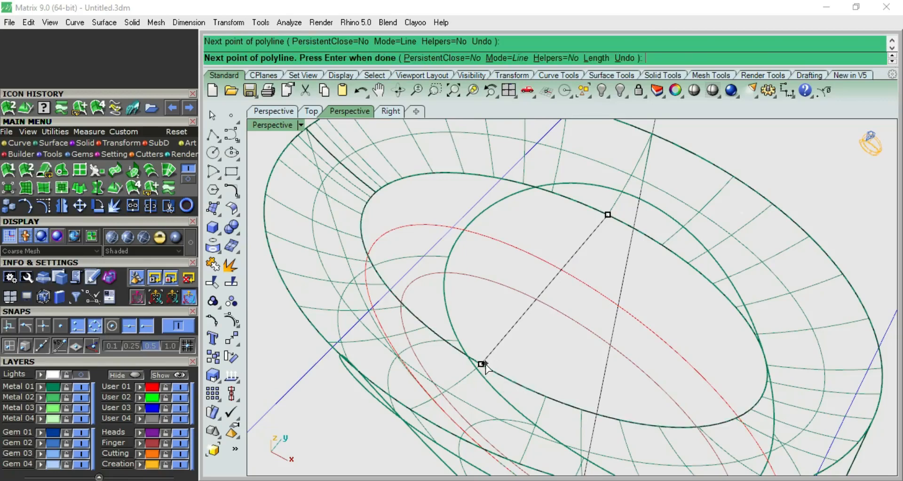
right_click(486, 363)
Rebuild the line across the inner head ellipse to four points at degree 3 and turn on its control points
scroll(576, 314, down, 7)
right_drag(576, 315, 593, 382)
key(F1)
scroll(592, 348, up, 4)
key(F3)
key(F4)
scroll(578, 262, up, 8)
click(578, 260)
scroll(599, 271, down, 7)
right_drag(599, 272, 580, 299)
scroll(581, 300, up, 5)
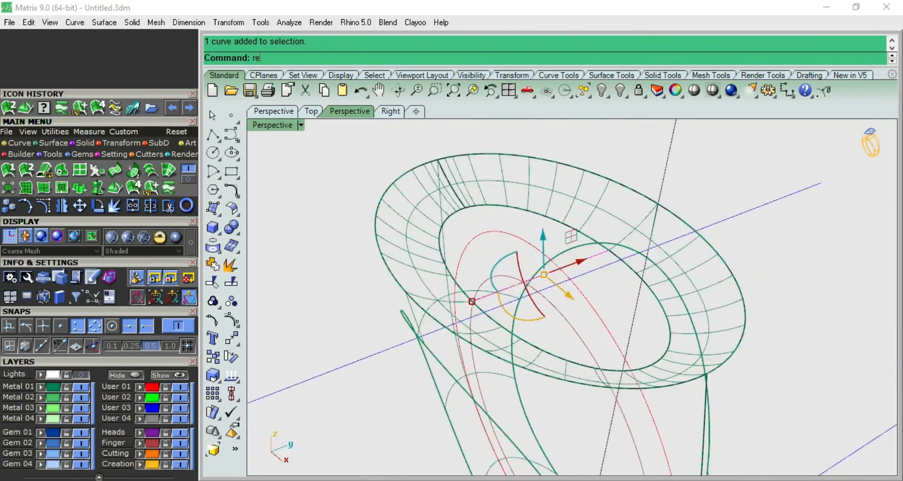
text(build)
key(Return)
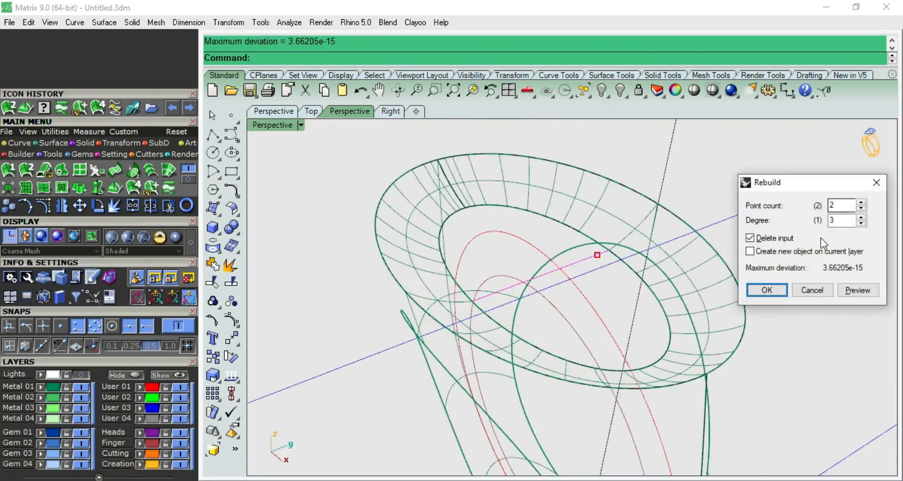
click(766, 290)
key(F10)
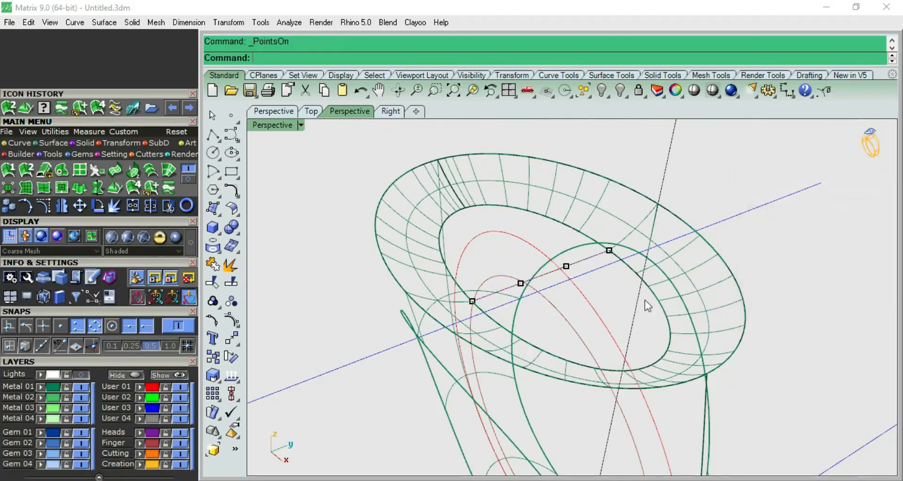
Raise the two middle control points of the line across the inner head ellipse so it arches above the head rim in the Right view
scroll(538, 258, up, 4)
drag(434, 215, 587, 310)
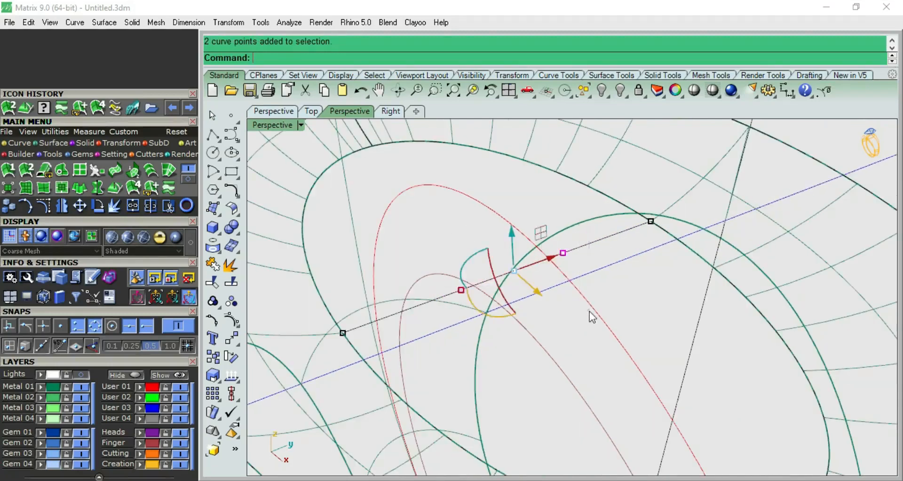
scroll(589, 308, down, 6)
right_drag(570, 288, 560, 270)
key(F7)
drag(530, 199, 532, 162)
right_drag(548, 185, 566, 276)
scroll(552, 272, up, 4)
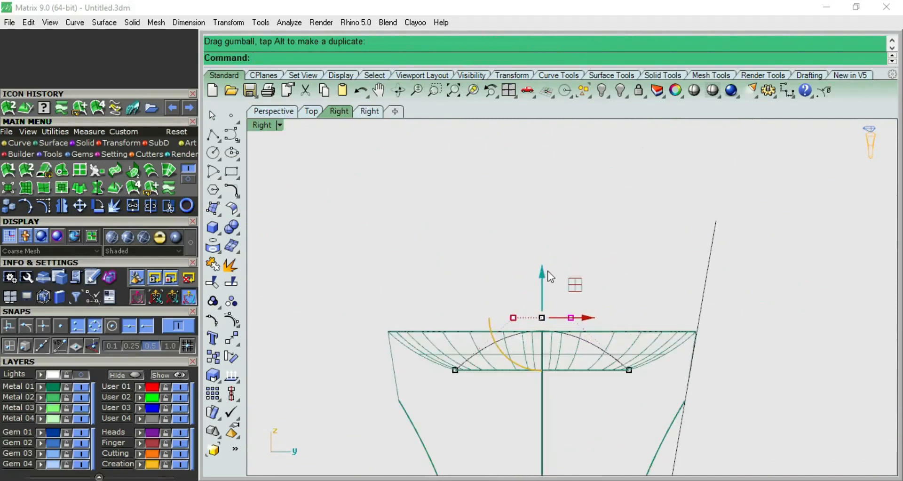
drag(548, 271, 547, 257)
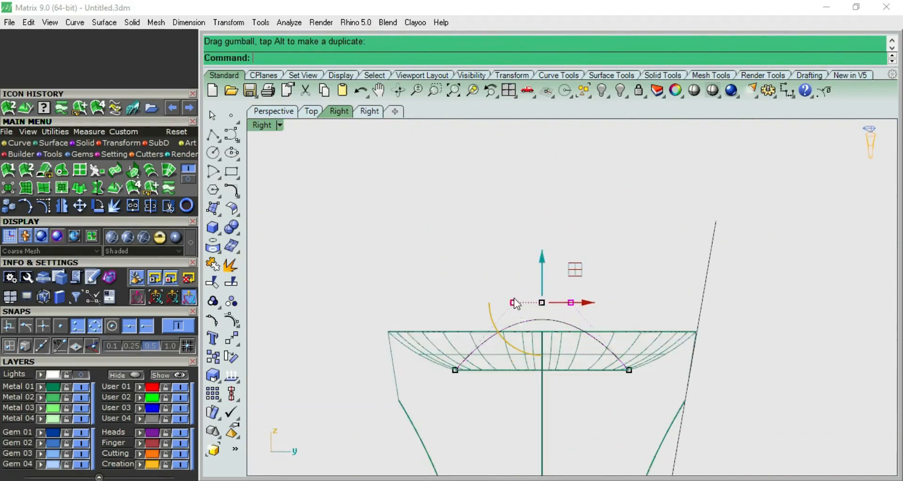
Spread the arch's two middle control points symmetrically apart and raise them slightly to give it a fuller, rounder profile
drag(514, 305, 463, 304)
scroll(526, 303, up, 2)
scroll(526, 304, up, 2)
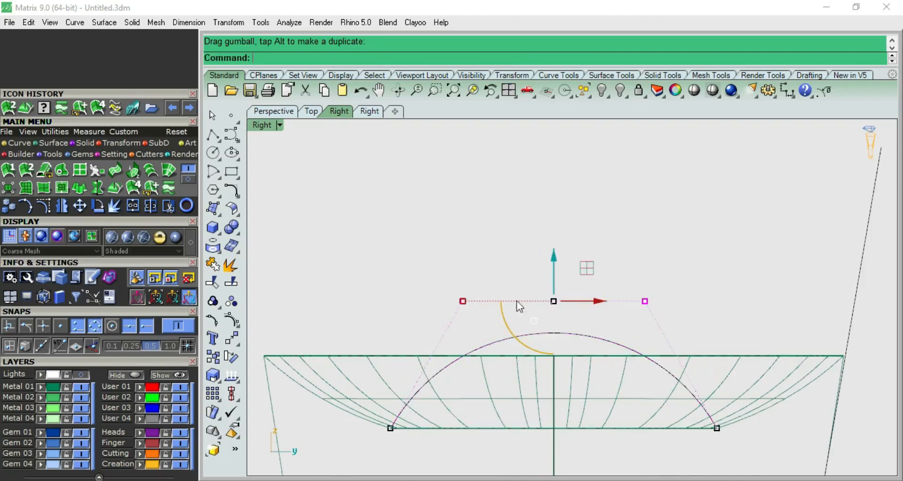
drag(555, 262, 555, 257)
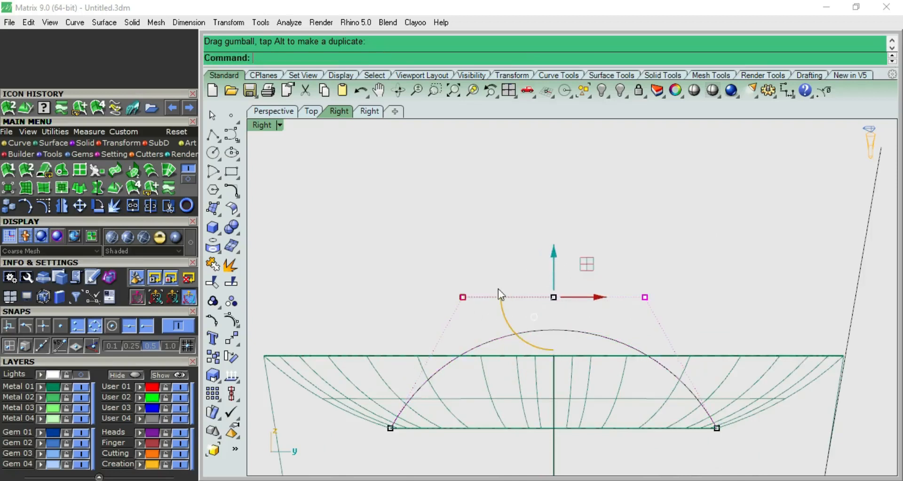
drag(466, 301, 461, 301)
click(533, 264)
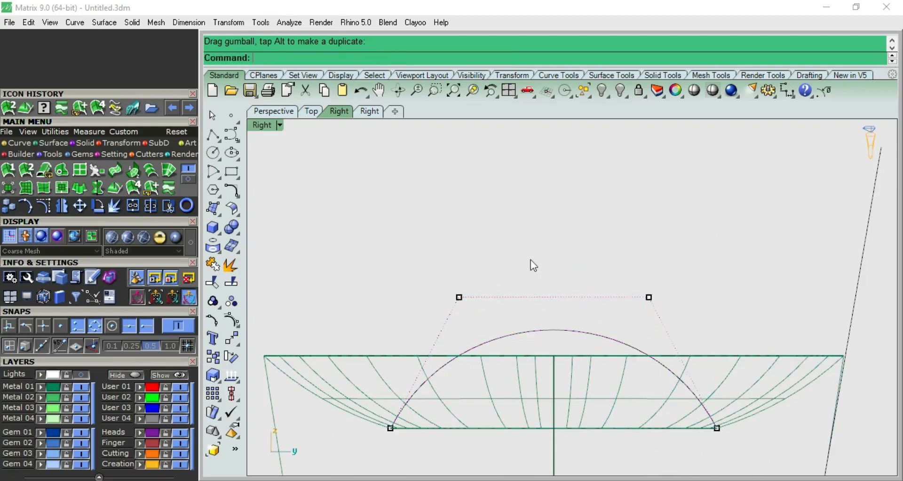
Rebuild the arched curve at degree 3 and turn its control points off
click(551, 330)
text(rebuild)
key(Return)
click(758, 289)
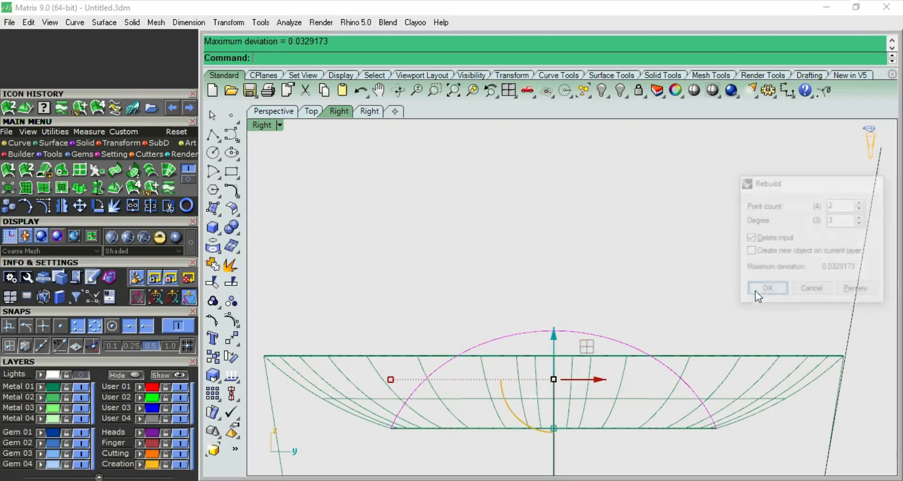
key(F10)
key(Escape)
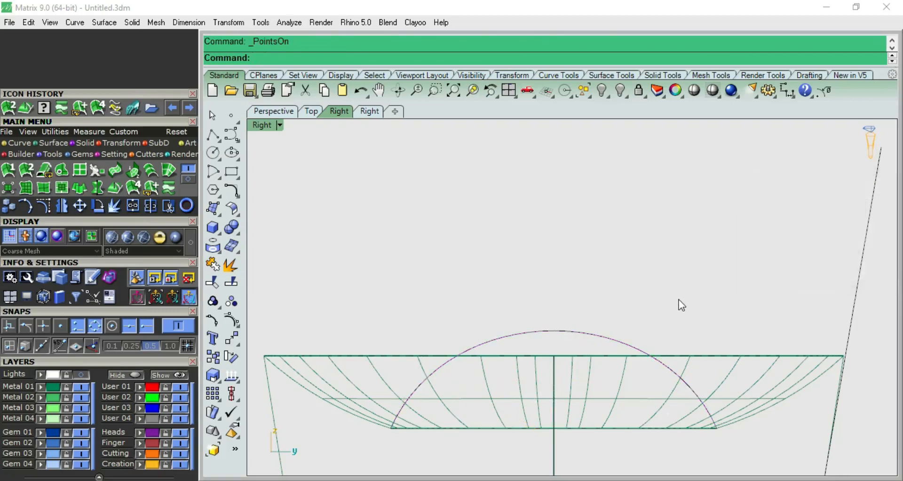
Sweep a dome along the two inner ellipse halves as rails, using an end point, the arch and the opposite end point as cross sections
key(F8)
right_drag(648, 320, 640, 367)
scroll(599, 324, up, 7)
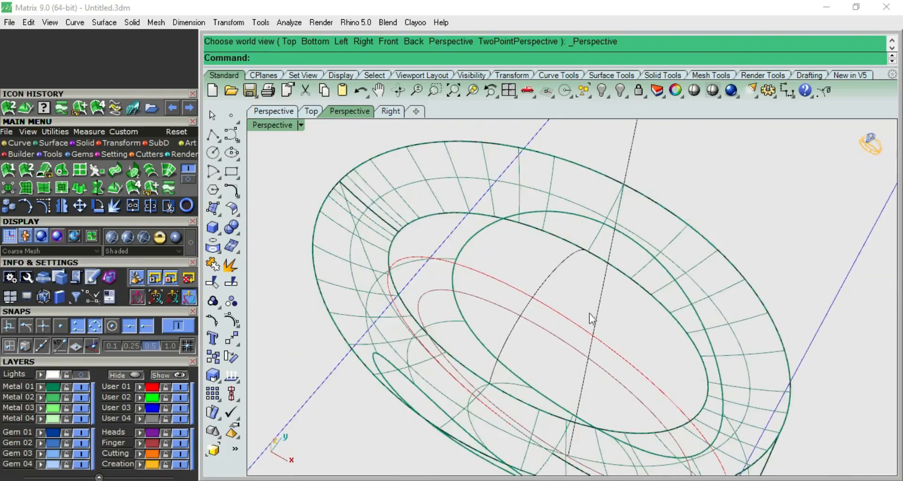
click(26, 170)
click(625, 277)
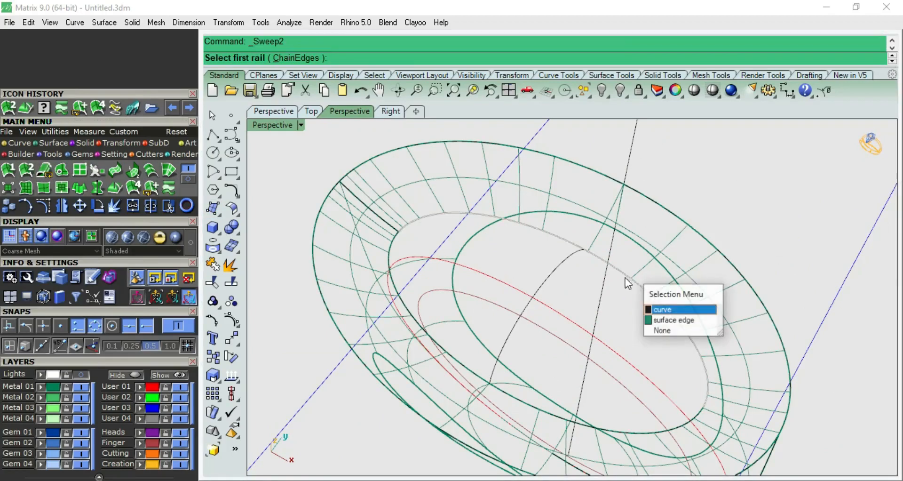
click(652, 317)
click(533, 403)
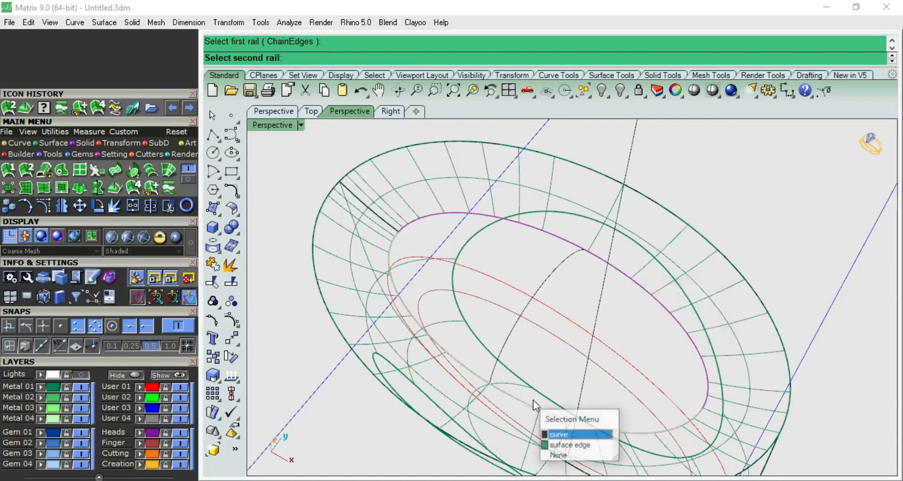
click(550, 430)
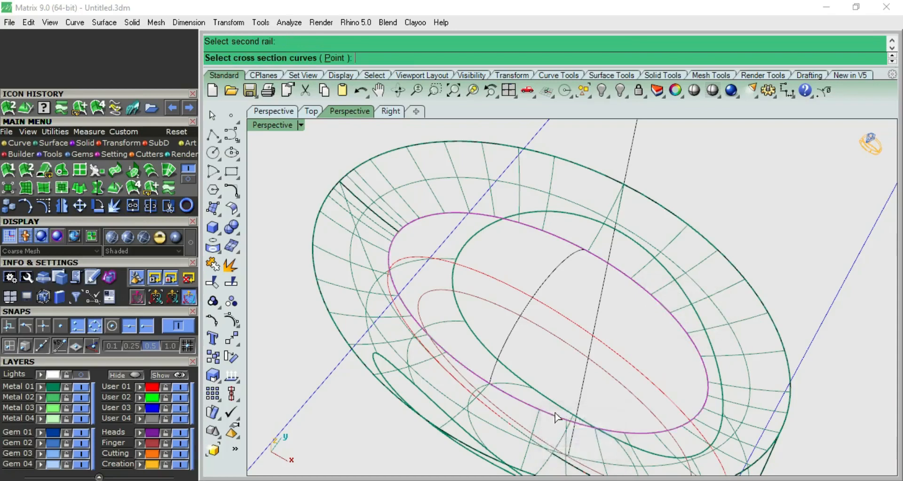
click(336, 57)
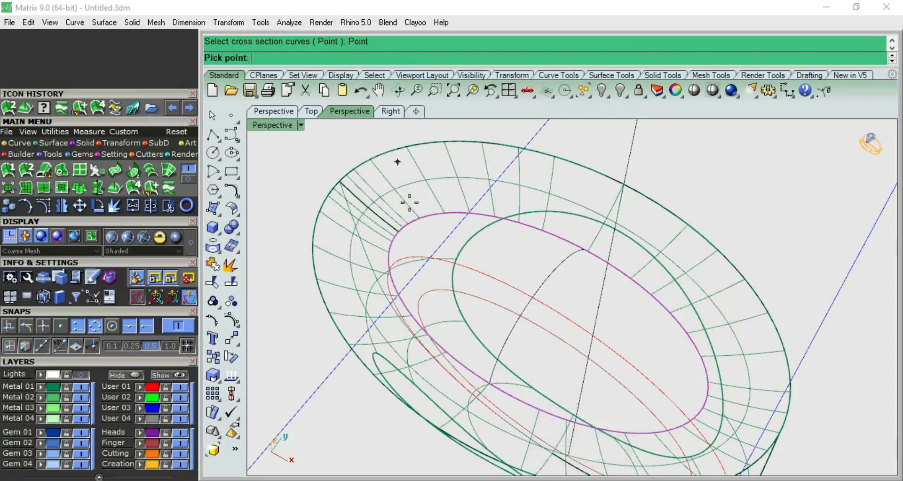
click(397, 232)
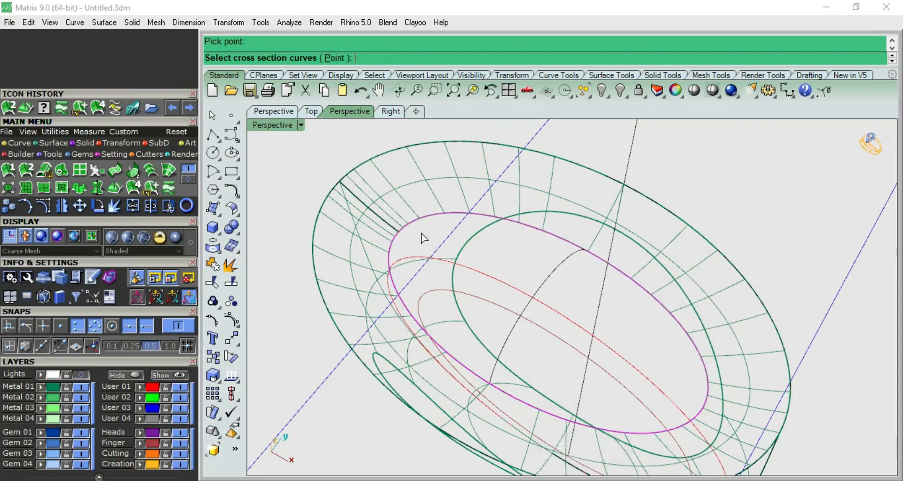
click(559, 267)
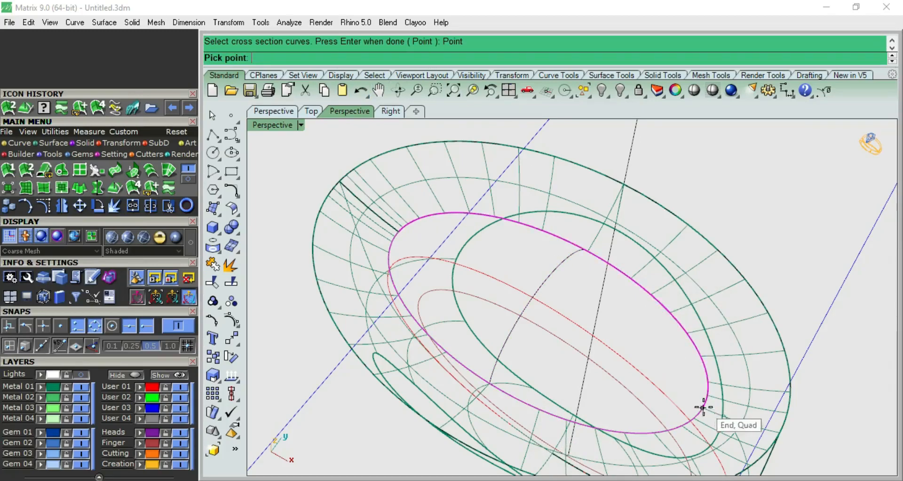
right_drag(679, 375, 724, 352)
click(734, 347)
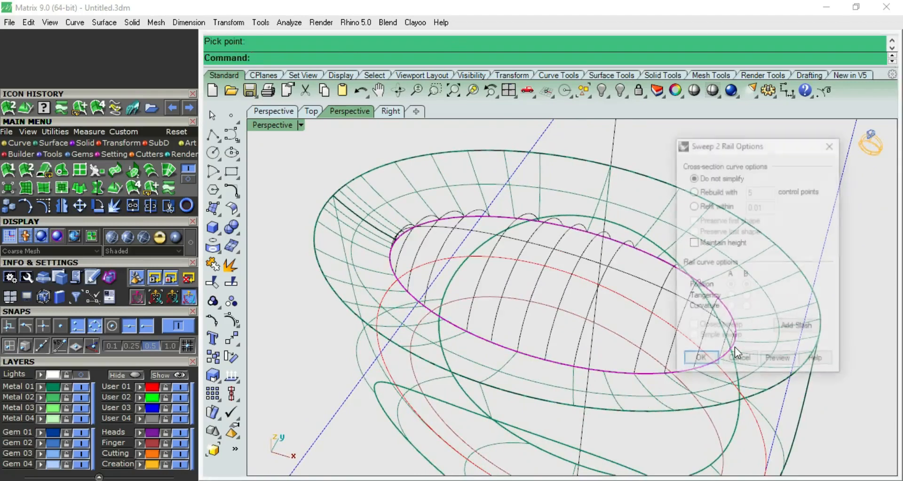
click(697, 359)
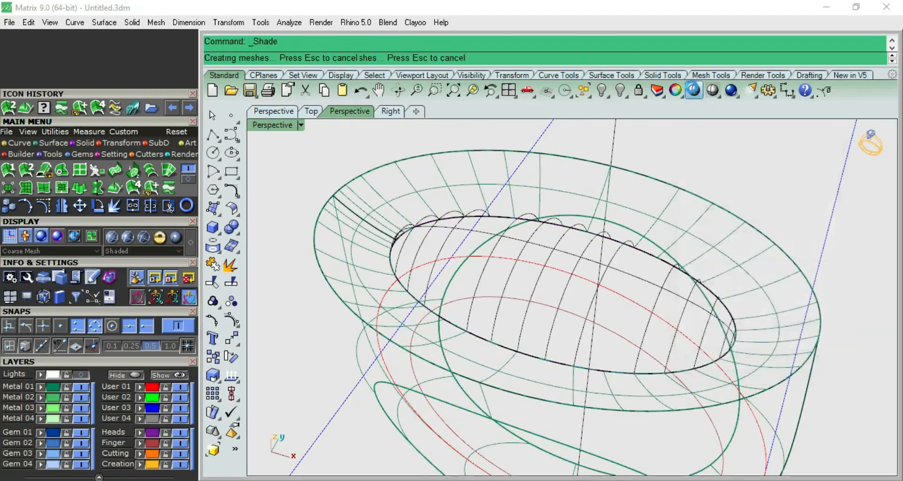
Raise the two middle control points of the dome's arched section curve slightly so the dome follows
click(694, 90)
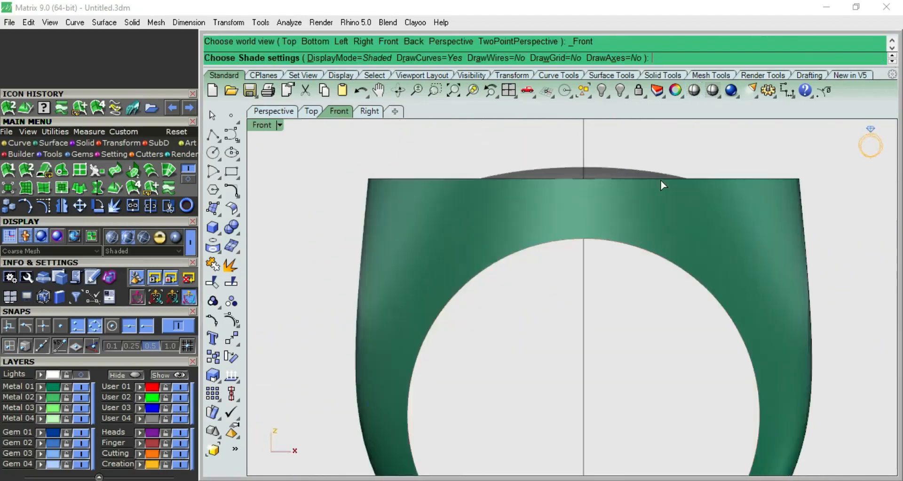
click(516, 173)
click(545, 200)
key(F10)
right_drag(540, 192, 546, 246)
drag(394, 185, 609, 232)
drag(508, 180, 508, 173)
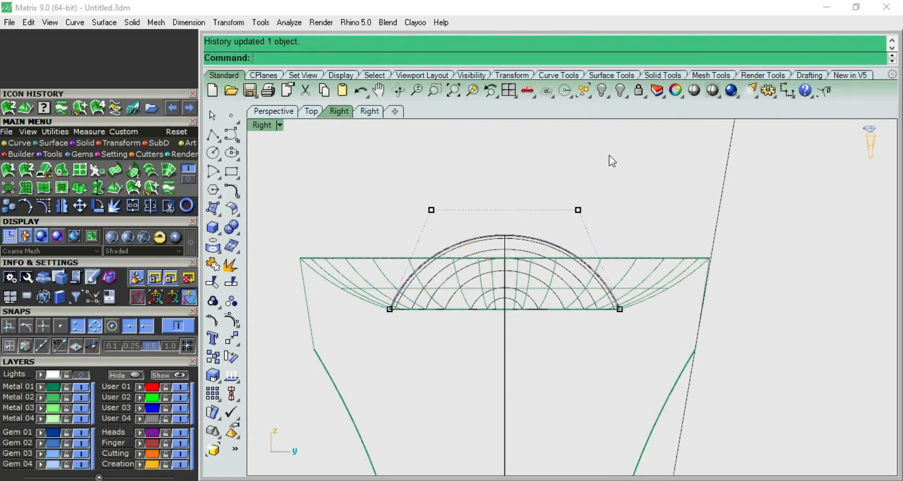
Check the dome's height in the shaded ring and lift the arch's two middle control points a little more in the Right view
click(693, 94)
key(F4)
mouse_move(631, 249)
right_down()
mouse_move(647, 412)
mouse_move(699, 294)
mouse_move(585, 258)
right_up()
key(F4)
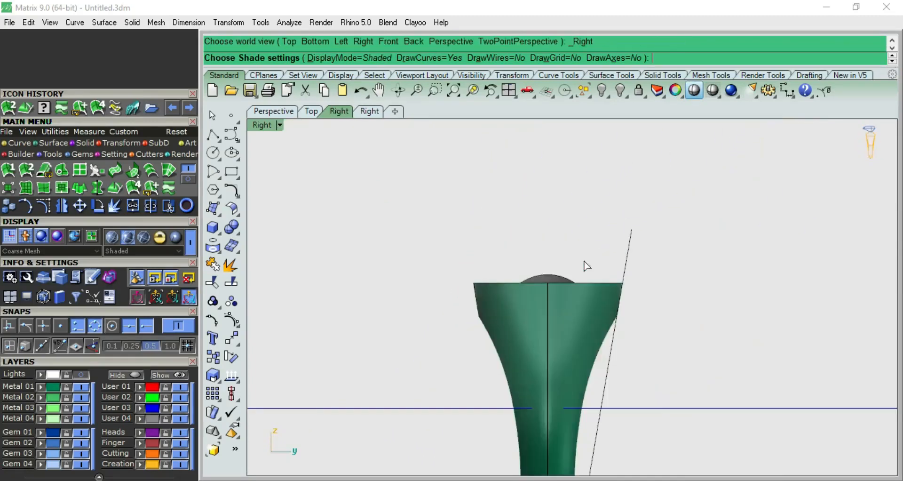
key(Escape)
scroll(527, 225, up, 5)
drag(641, 263, 641, 263)
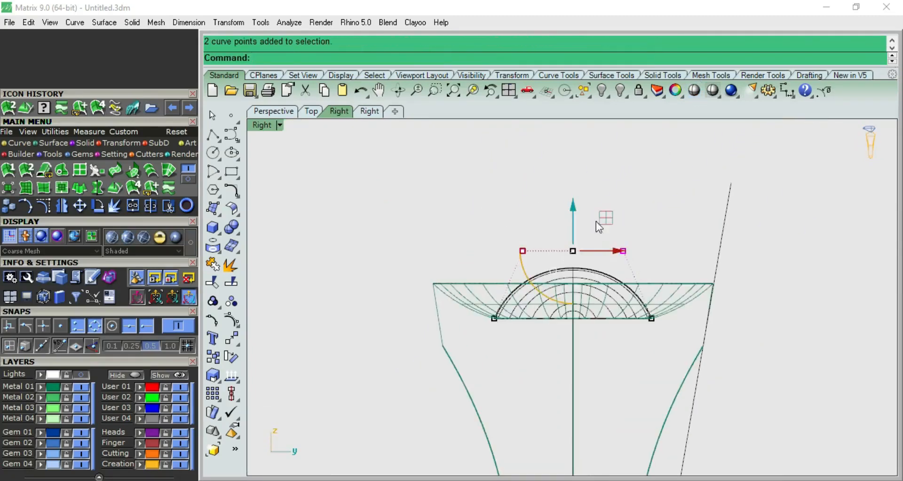
drag(578, 207, 577, 199)
click(622, 192)
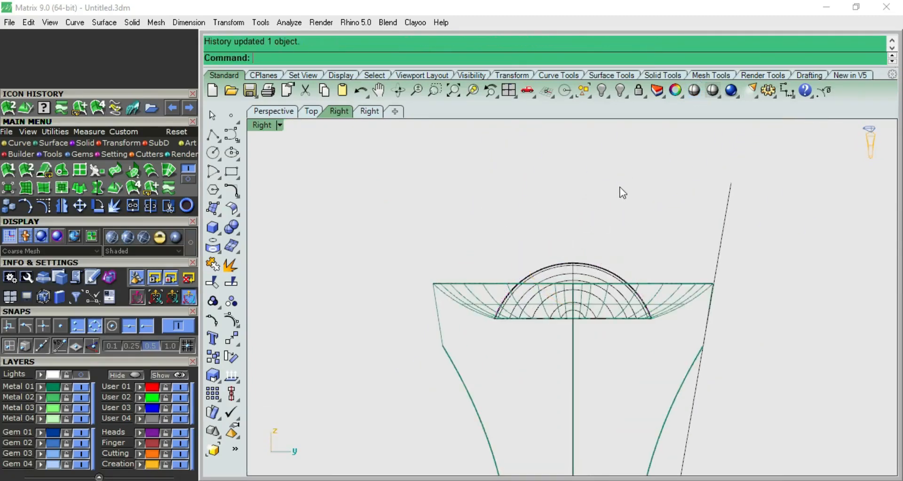
Check the shaded dome from Top and Perspective, and assign the dome surface to the Metal 02 layer
click(694, 89)
key(ctrl+F1)
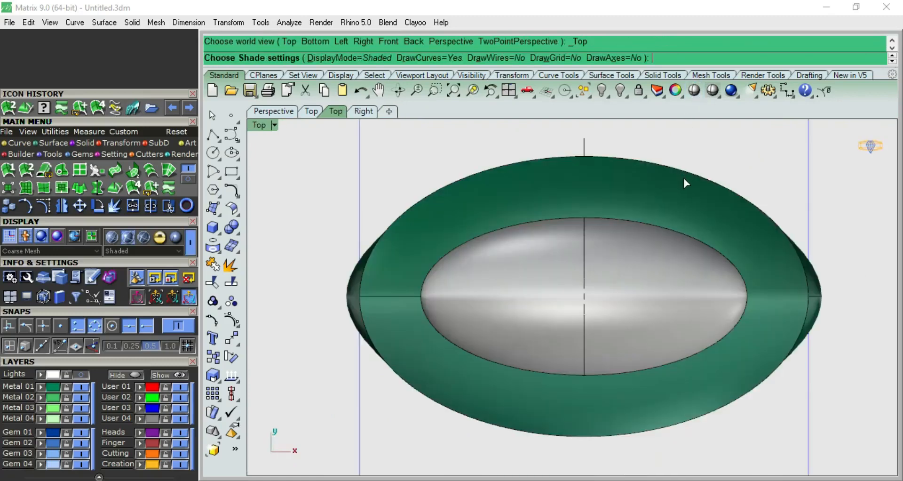
key(ctrl+F4)
mouse_move(684, 183)
right_down()
mouse_move(679, 243)
mouse_move(608, 308)
right_up()
key(Escape)
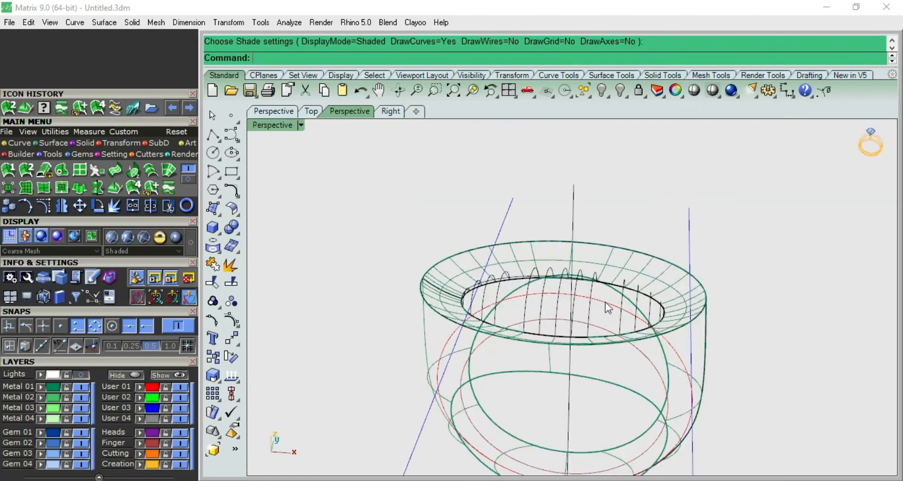
click(581, 302)
click(587, 305)
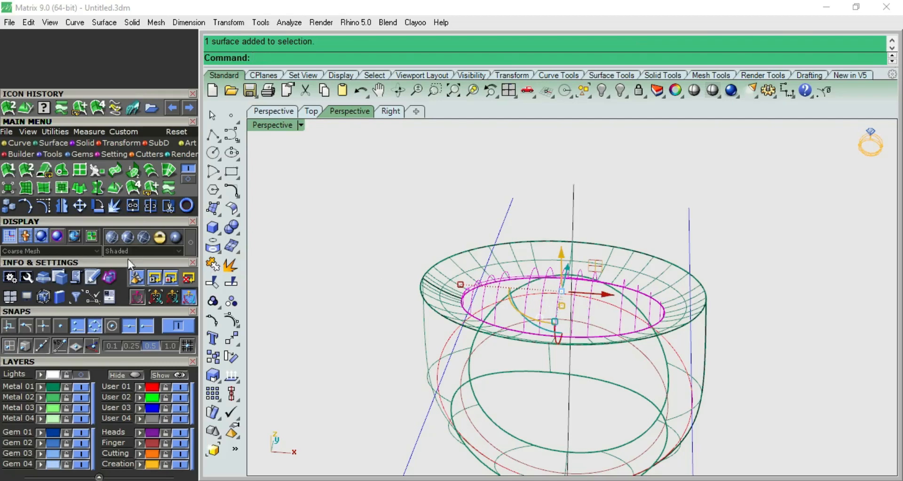
click(40, 397)
Examine the shaded ring with its domed head from several angles, including the open inside of the band
click(692, 93)
mouse_move(711, 303)
right_down()
mouse_move(566, 266)
mouse_move(442, 282)
mouse_move(362, 228)
mouse_move(804, 264)
mouse_move(308, 236)
mouse_move(405, 444)
mouse_move(411, 144)
mouse_move(655, 263)
mouse_move(665, 319)
mouse_move(603, 219)
mouse_move(623, 430)
mouse_move(600, 178)
mouse_move(558, 286)
mouse_move(622, 254)
mouse_move(585, 282)
mouse_move(606, 329)
mouse_move(625, 286)
mouse_move(642, 182)
mouse_move(621, 234)
mouse_move(627, 365)
mouse_move(590, 410)
mouse_move(550, 429)
right_up()
scroll(564, 311, up, 5)
right_drag(565, 312, 373, 373)
scroll(616, 249, down, 5)
scroll(578, 300, up, 5)
Hide the long slanted construction line running along the ring
click(528, 332)
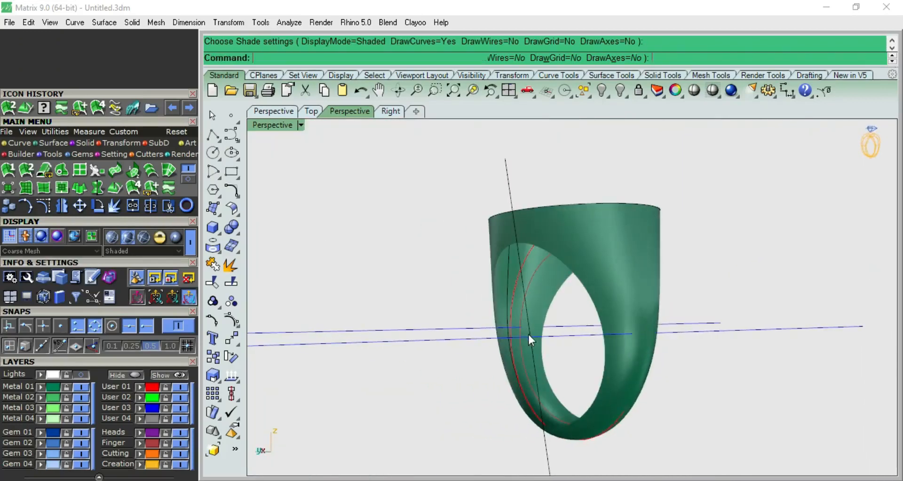
click(537, 343)
click(560, 365)
text(v)
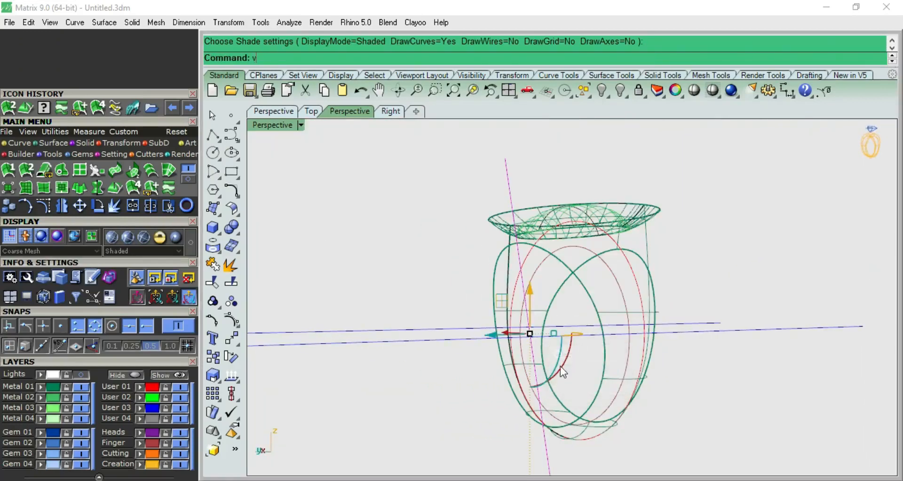
text(H)
key(ctrl+h)
right_drag(558, 362, 647, 314)
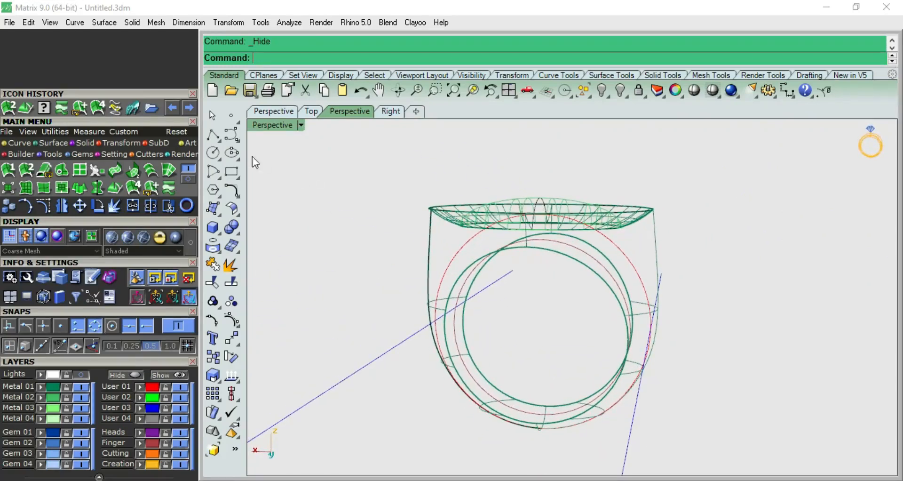
Draw a straight polyline across the band's opening between the top seam points of the two finger-hole edges
click(214, 137)
scroll(495, 247, up, 3)
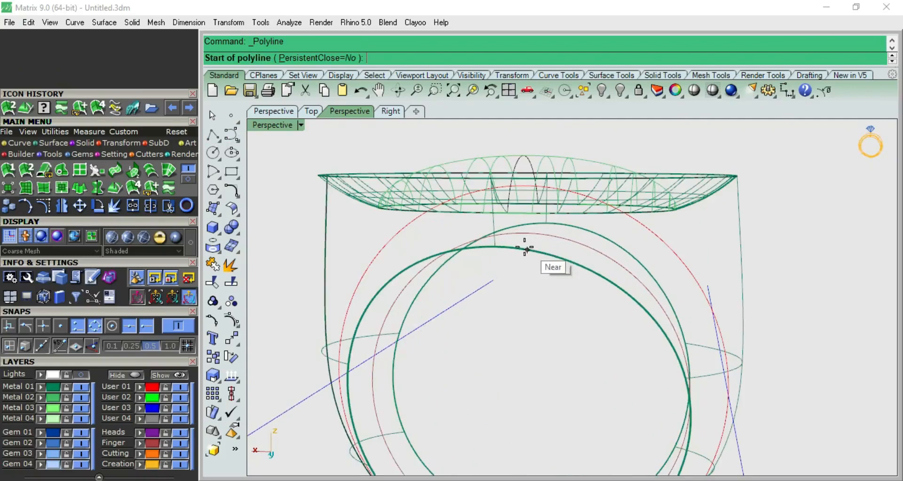
click(495, 247)
scroll(541, 237, up, 4)
click(546, 210)
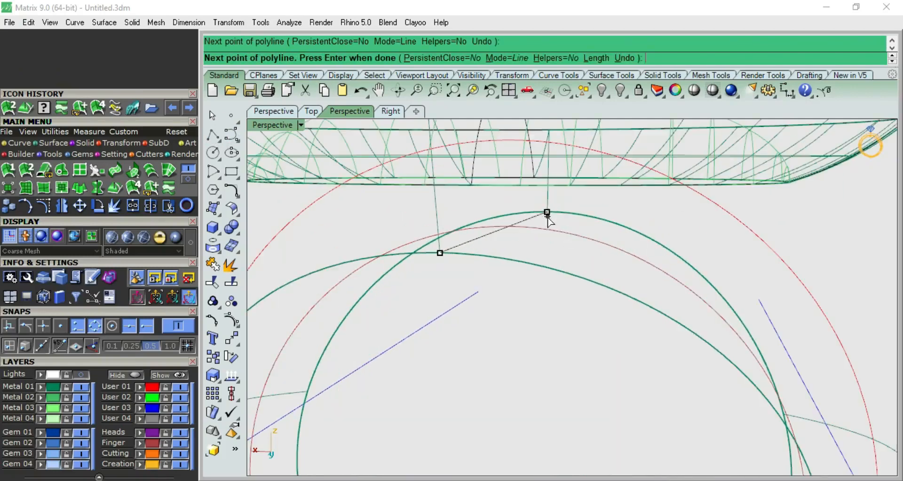
key(Return)
scroll(591, 298, down, 4)
mouse_move(590, 298)
right_down()
mouse_move(571, 303)
mouse_move(575, 295)
right_up()
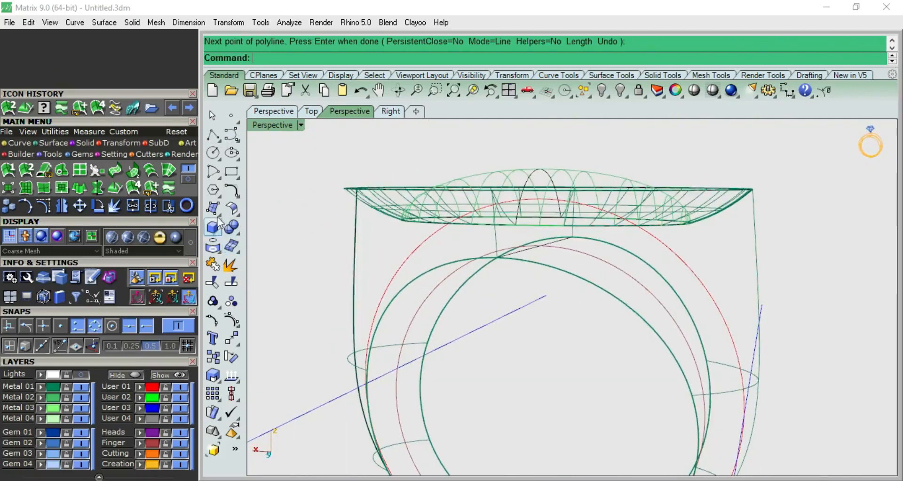
Create a closed two-rail sweep along both finger-hole edges, using the straight line across the band as the cross section
click(26, 170)
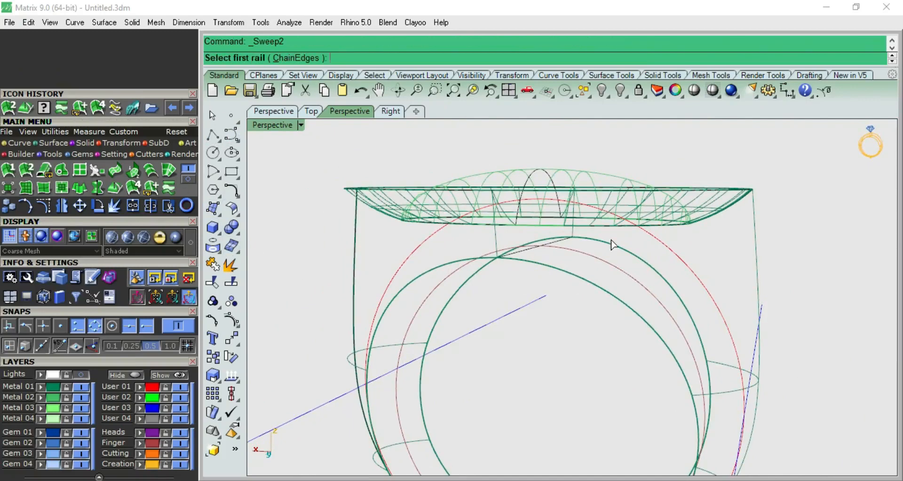
click(611, 247)
click(576, 280)
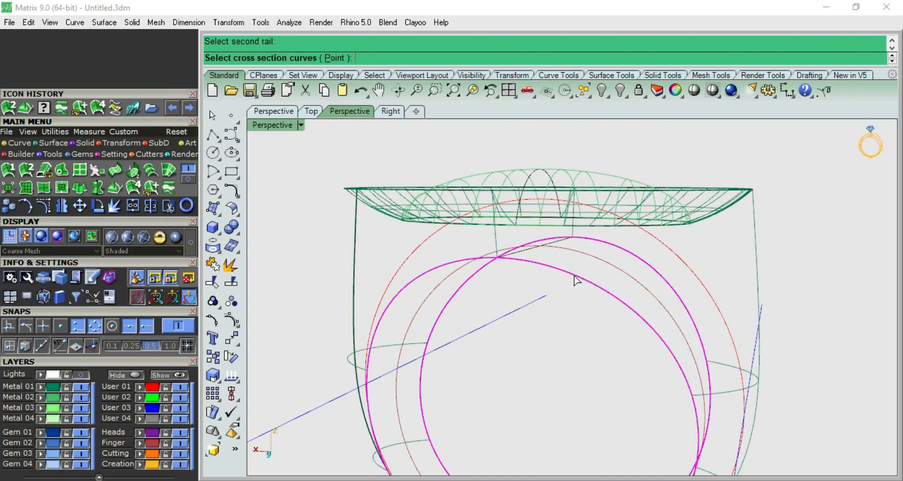
right_drag(587, 256, 538, 255)
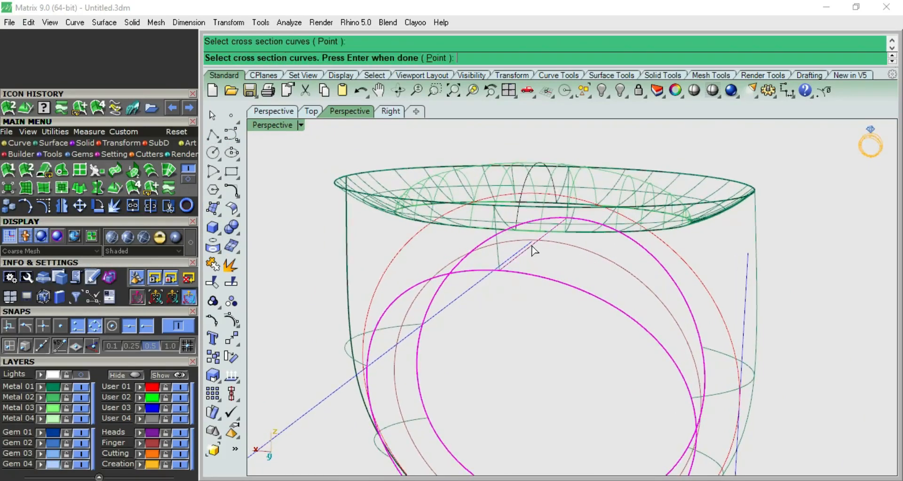
scroll(599, 246, down, 3)
key(Return)
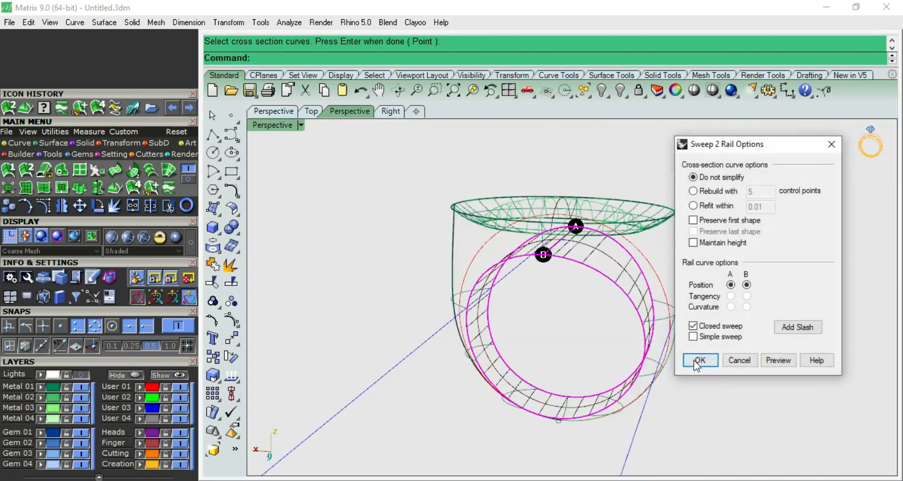
click(699, 360)
scroll(582, 323, up, 2)
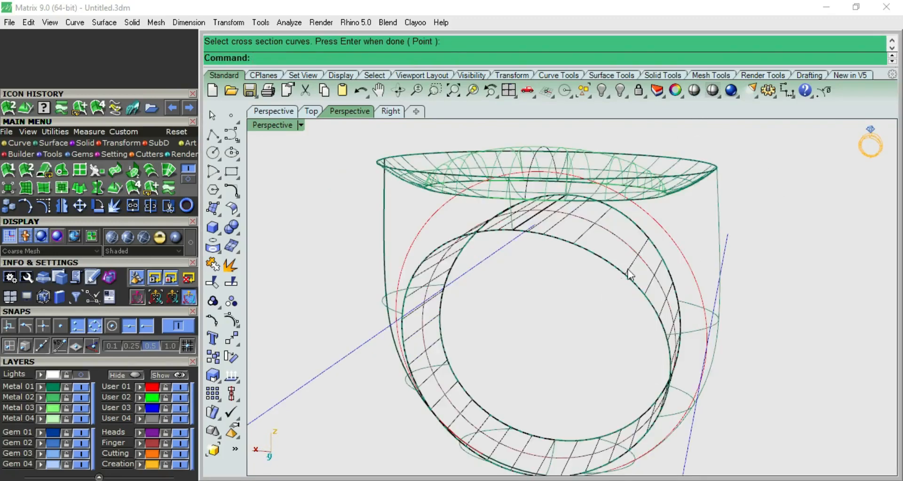
Check the newly swept inner band surface in shaded Perspective and Front views
click(630, 270)
scroll(686, 307, down, 4)
click(767, 189)
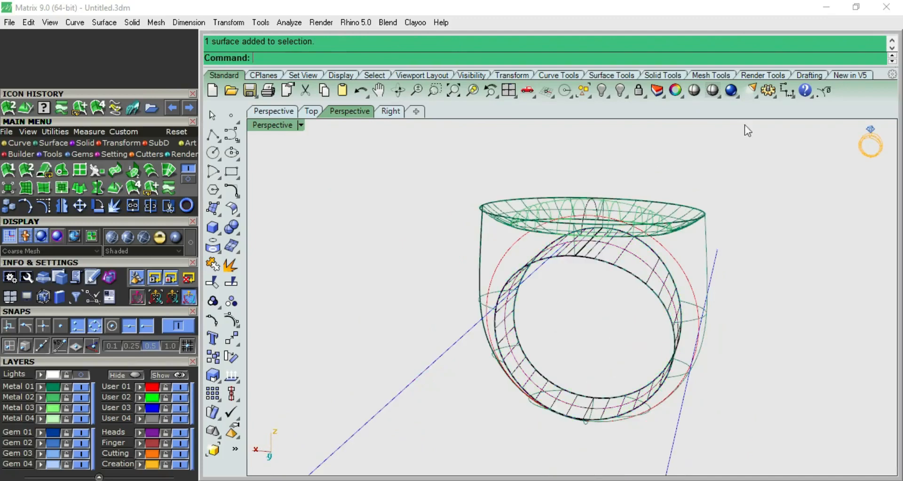
click(694, 91)
mouse_move(719, 235)
right_down()
mouse_move(729, 352)
mouse_move(700, 178)
mouse_move(590, 126)
mouse_move(769, 217)
mouse_move(799, 386)
mouse_move(726, 251)
right_up()
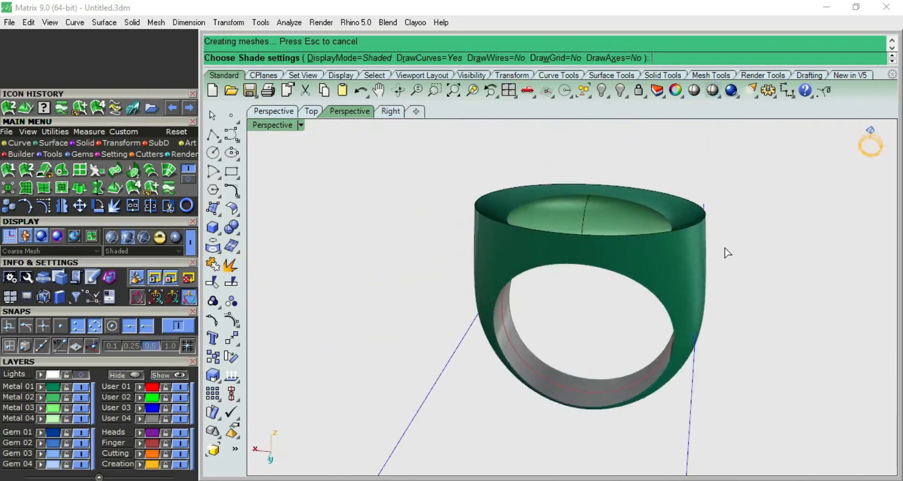
key(ctrl+F2)
key(Escape)
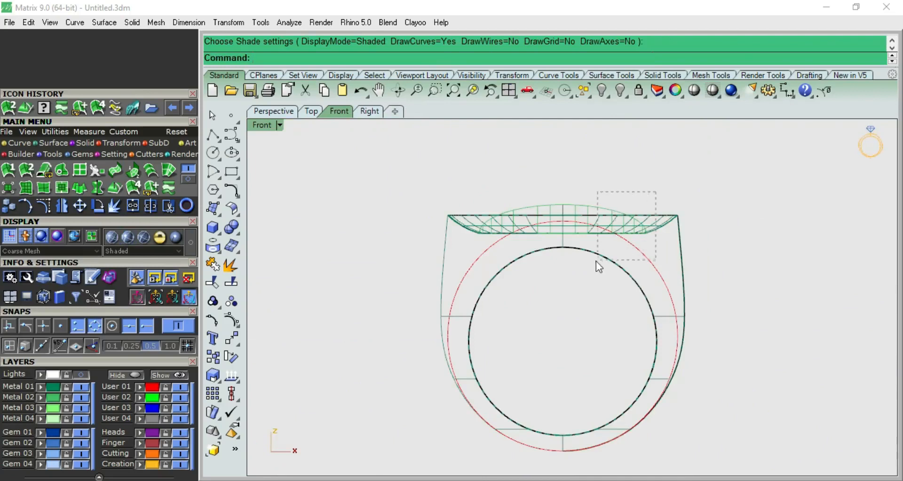
Join all the ring surfaces, including the dome and inner band, into one polysurface
drag(596, 260, 593, 261)
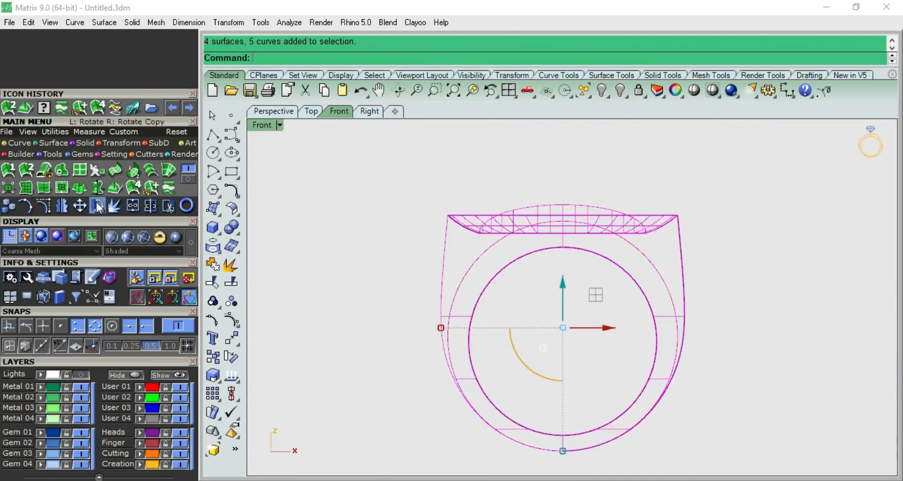
click(134, 207)
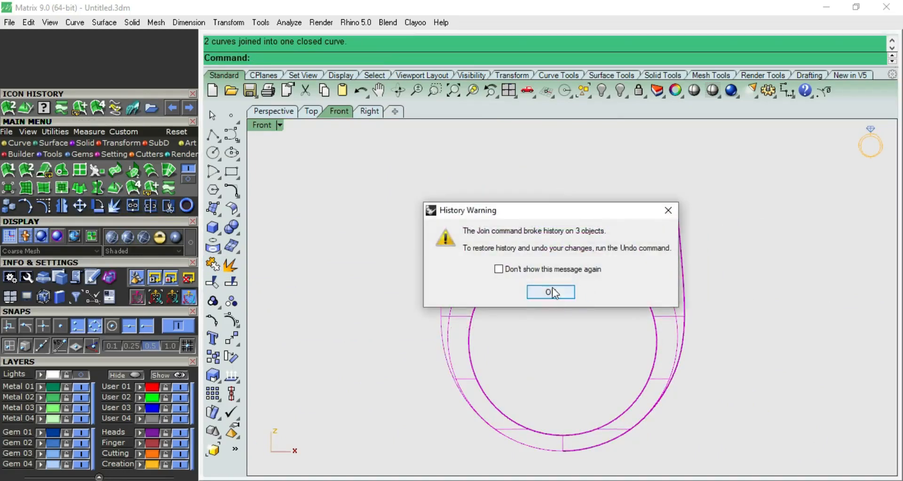
click(555, 292)
key(Escape)
Check the joined ring in shaded mode and assign its polysurface to the Metal 01 layer
click(694, 90)
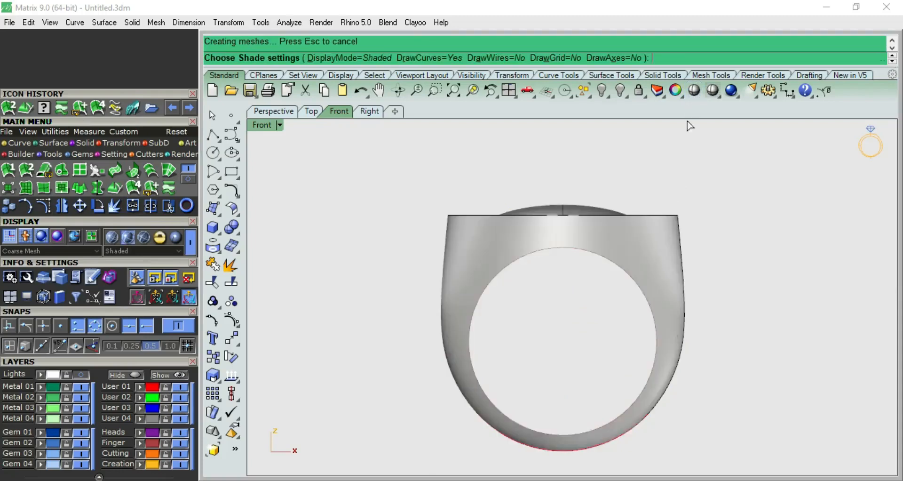
key(ctrl+F4)
click(593, 317)
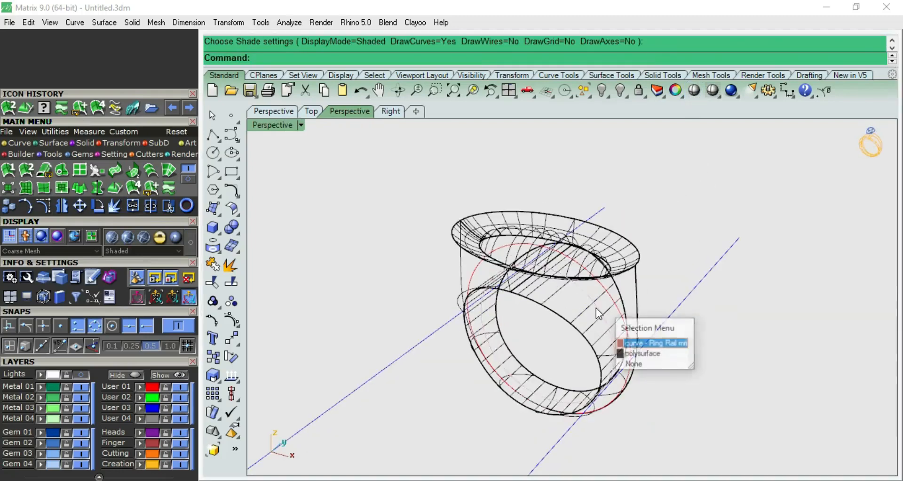
click(643, 353)
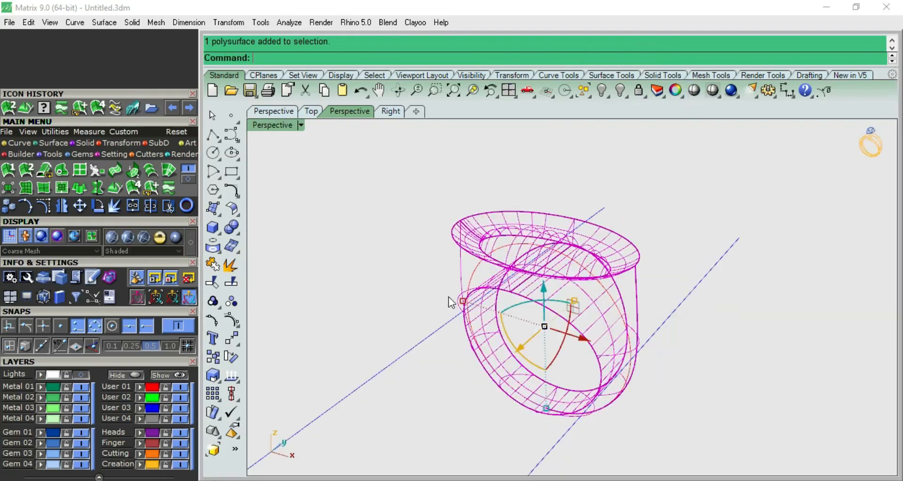
click(41, 388)
click(521, 157)
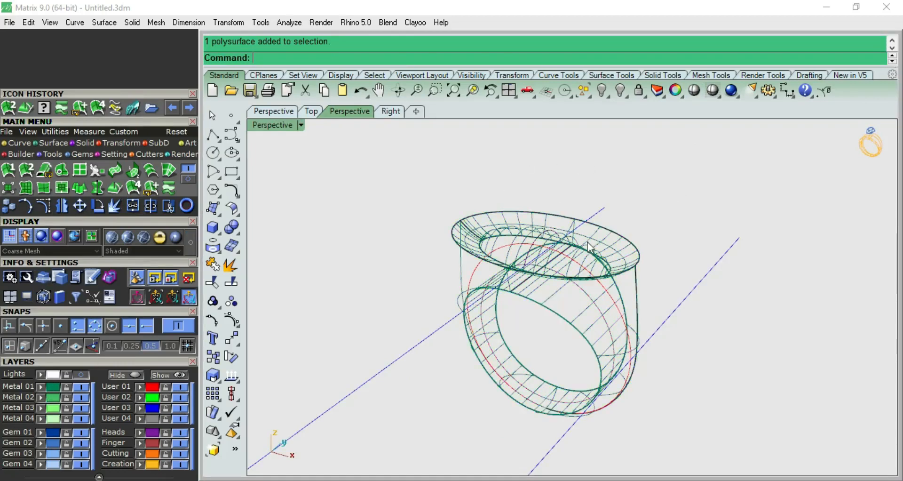
Run Show Edges on the ring polysurface to check for naked edges, and close the edge analysis
click(584, 266)
click(611, 295)
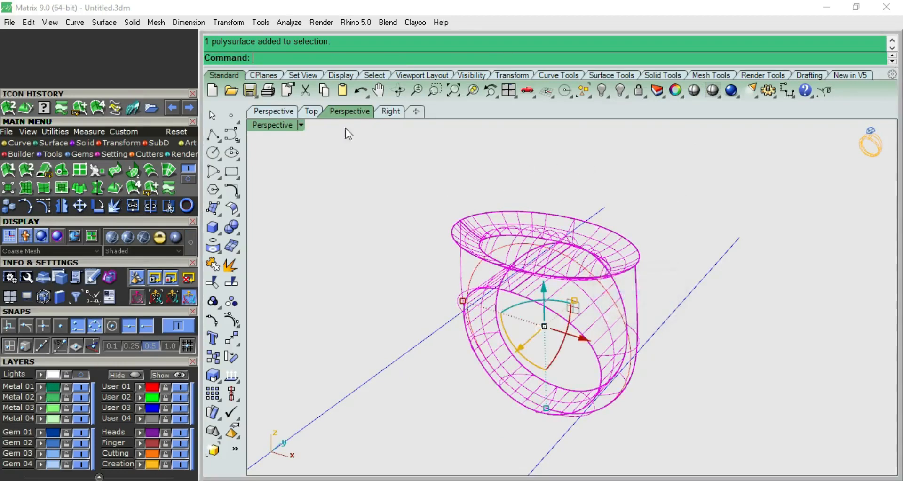
click(290, 23)
mouse_move(323, 240)
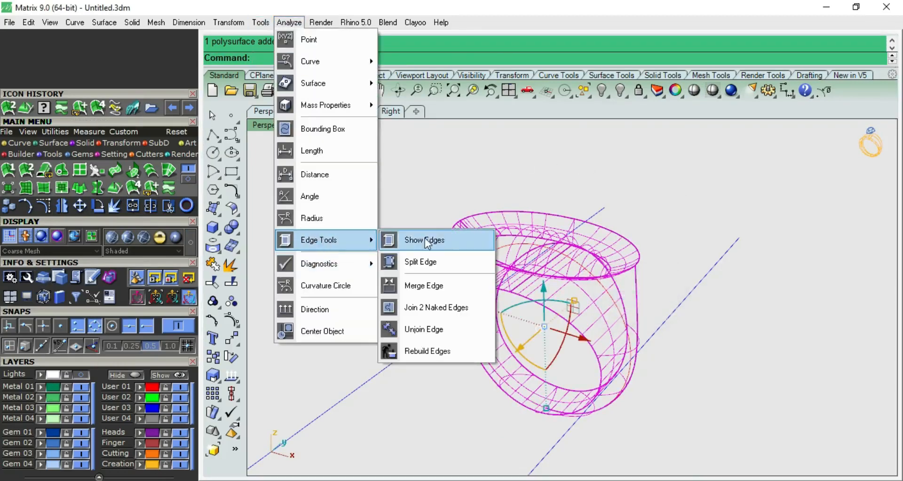
click(426, 240)
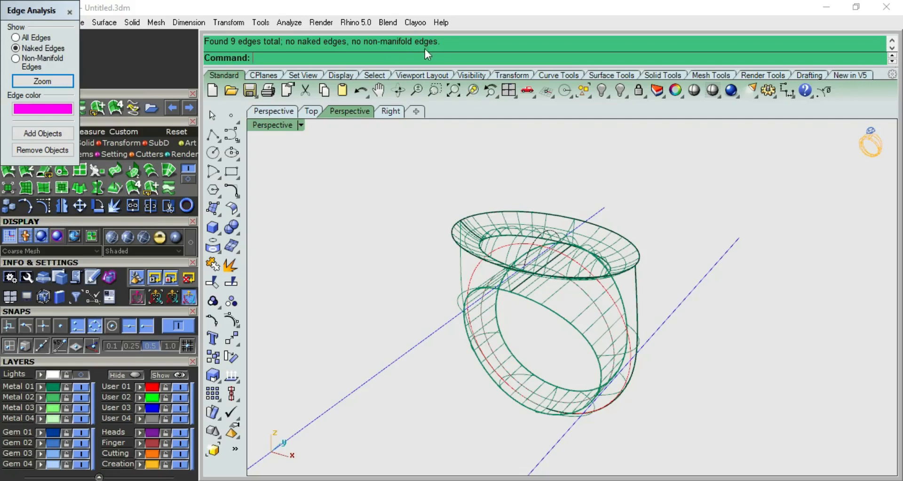
click(69, 12)
Examine the shaded ring from the standard views and look closely at the domed top in Perspective
click(694, 89)
mouse_move(677, 195)
right_down()
mouse_move(514, 177)
mouse_move(567, 135)
mouse_move(576, 162)
right_up()
key(F3)
key(F1)
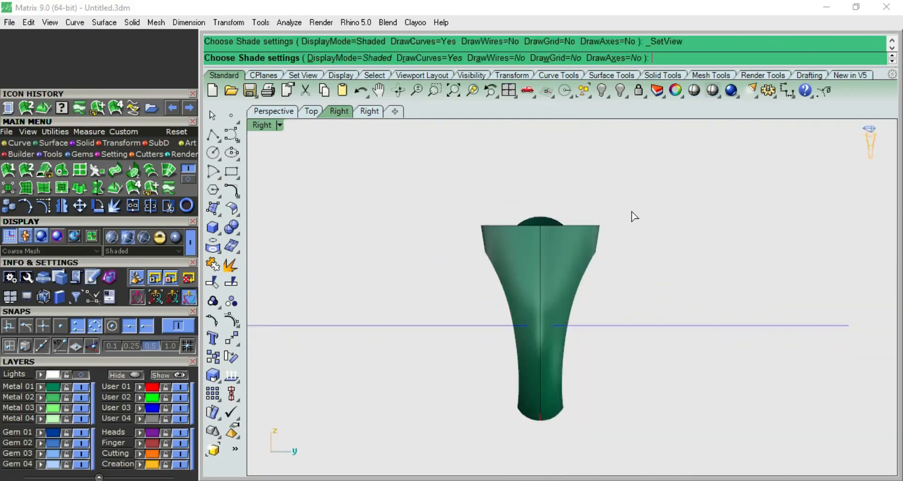
key(F2)
key(F1)
key(F4)
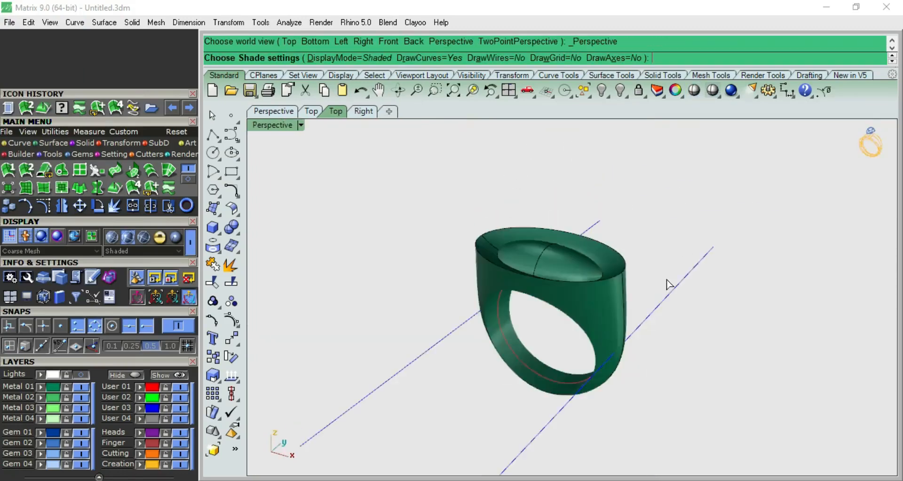
scroll(570, 264, up, 3)
right_drag(518, 249, 686, 290)
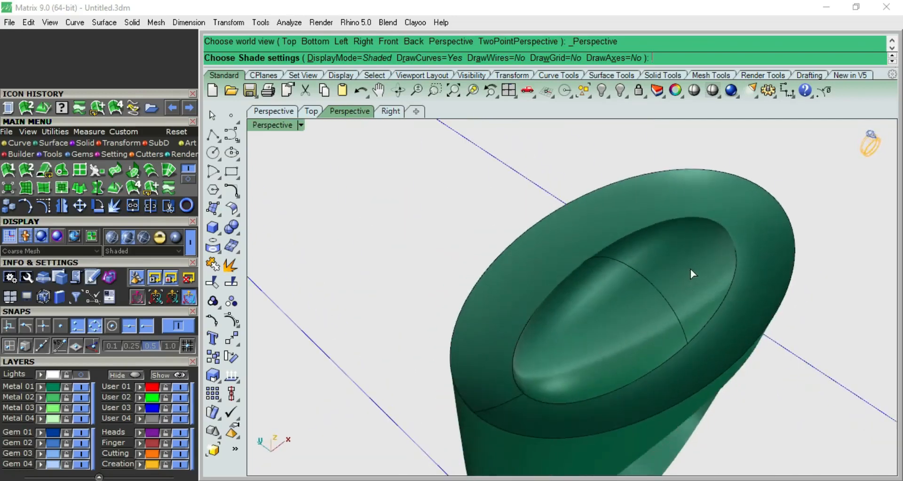
click(690, 269)
key(Escape)
Inspect the shaded ring again from several Perspective angles and finish with its Front view
click(696, 91)
mouse_move(770, 188)
right_down()
mouse_move(693, 286)
mouse_move(571, 230)
mouse_move(536, 169)
mouse_move(591, 448)
mouse_move(730, 337)
mouse_move(494, 339)
mouse_move(495, 363)
right_up()
key(F4)
right_drag(588, 330, 599, 282)
key(F2)
key(F3)
right_drag(662, 333, 586, 359)
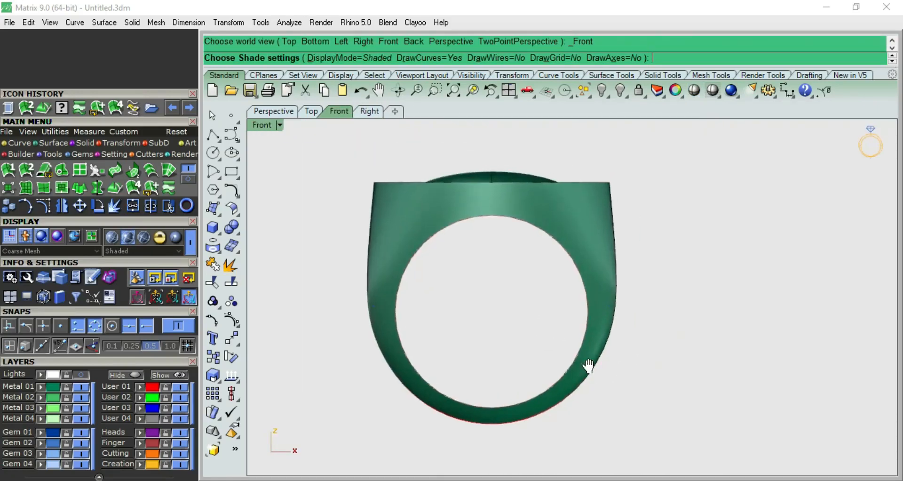
key(Escape)
Scale a slightly smaller copy of the ring polysurface about origin 0 with Copy=Yes
click(612, 205)
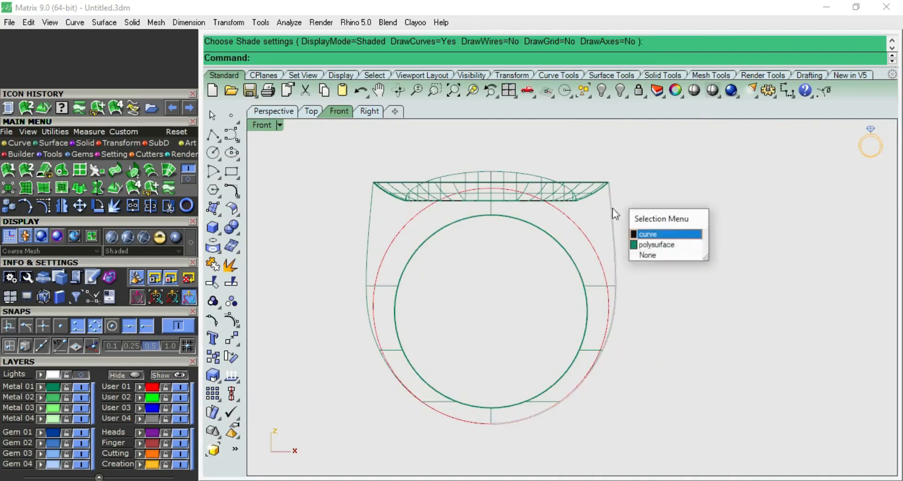
click(641, 241)
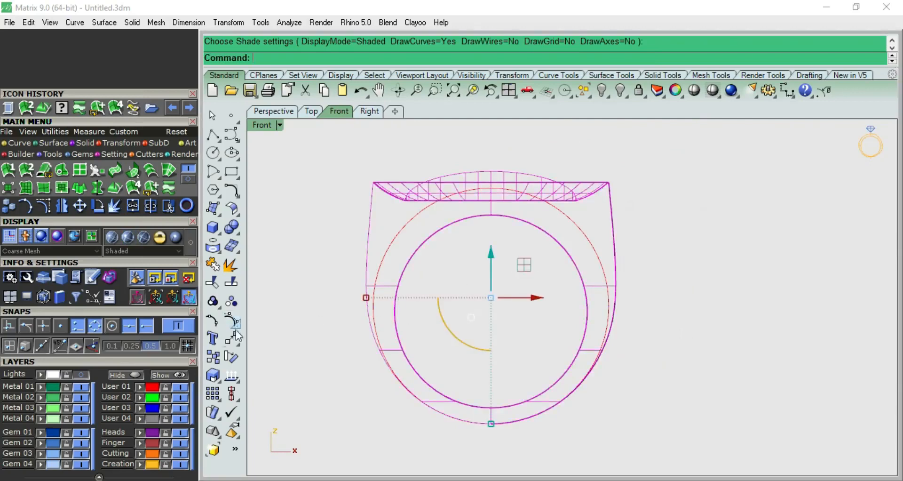
click(213, 375)
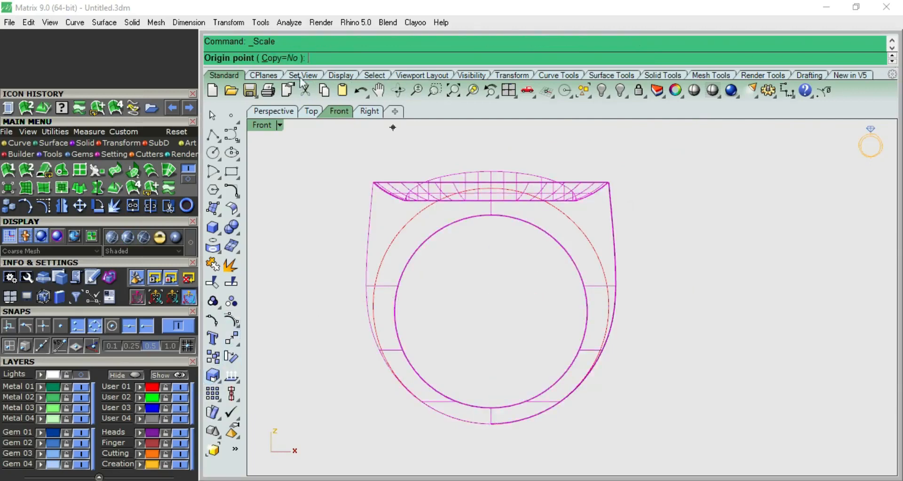
click(282, 58)
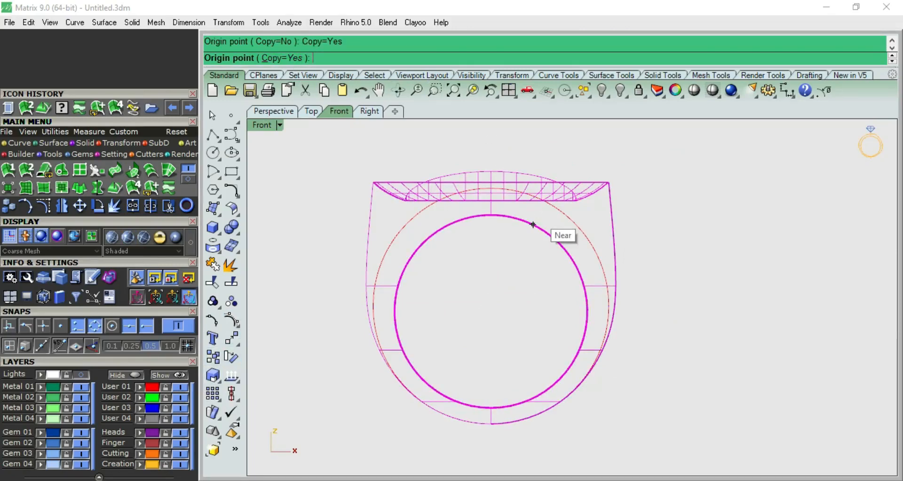
text(0)
key(Return)
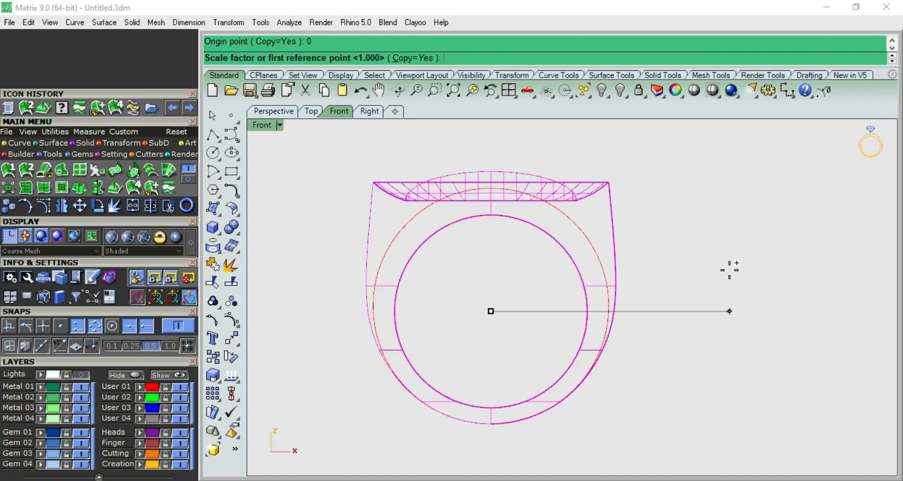
click(730, 269)
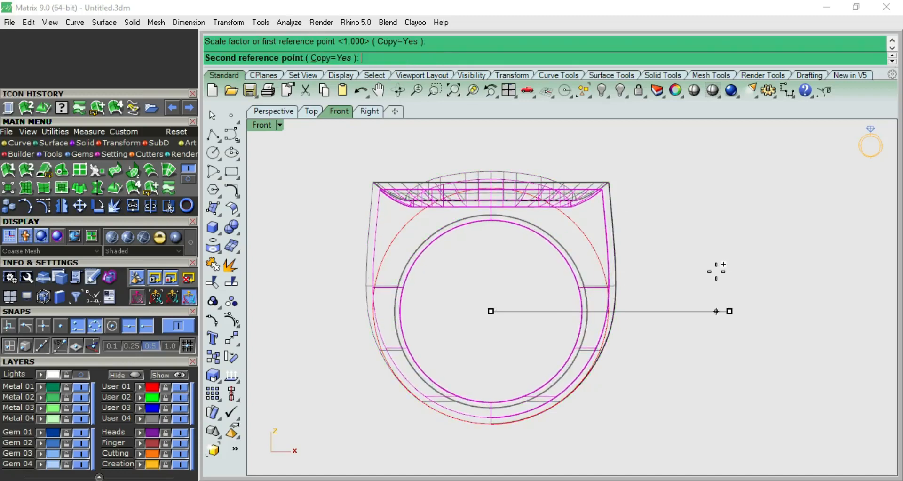
click(716, 270)
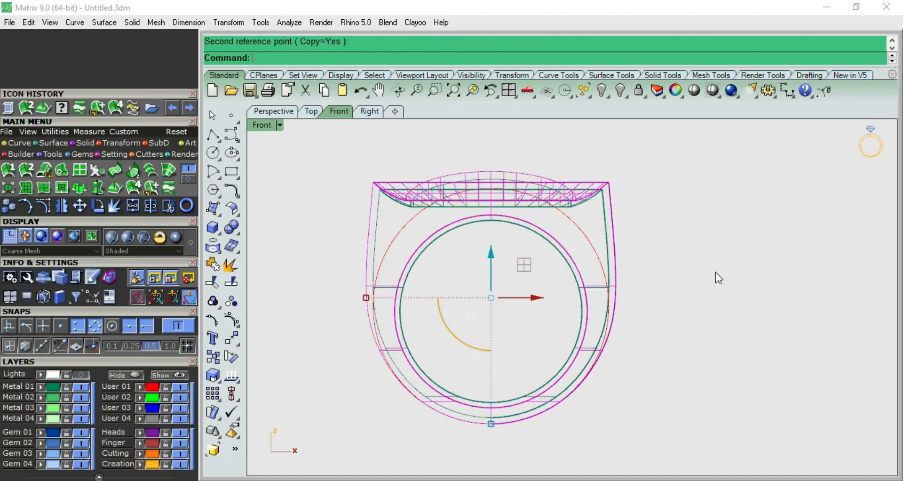
key(Escape)
Measure the wall gap between the smaller copy and the outer ring at the side of the head
click(609, 212)
scroll(617, 214, up, 5)
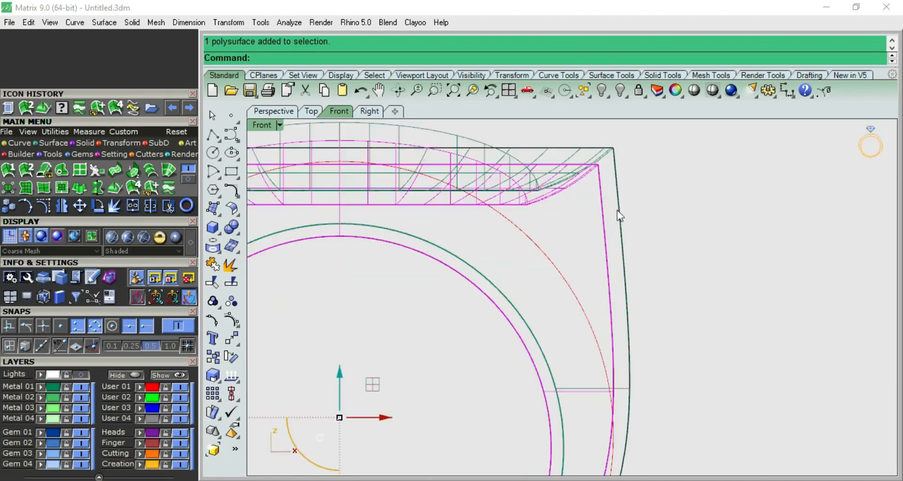
click(787, 90)
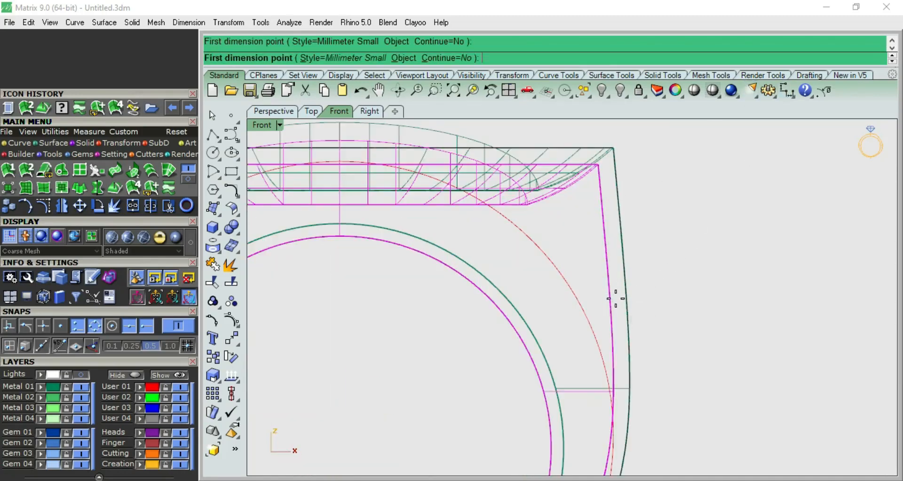
click(609, 299)
click(626, 298)
key(Escape)
scroll(631, 257, down, 5)
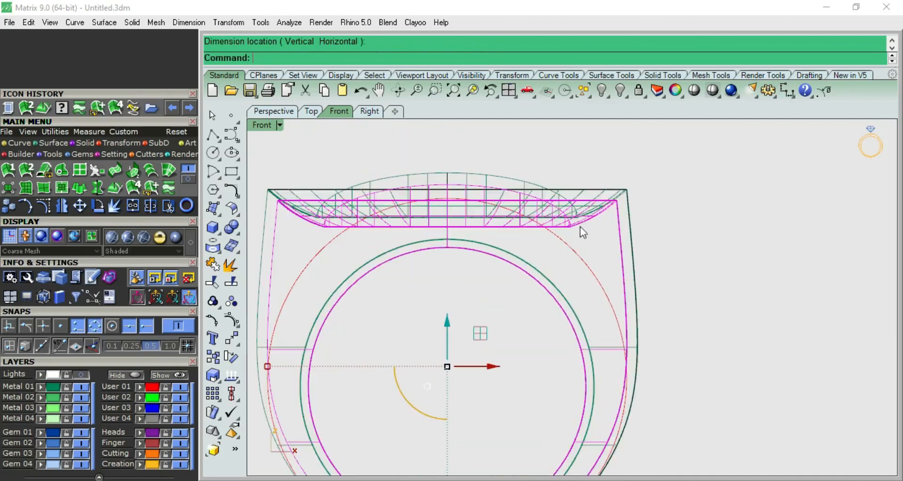
Scale the inner ring copy down slightly along its height and check its clearance from the outer ring
click(600, 238)
click(619, 230)
right_drag(603, 290, 607, 218)
scroll(518, 337, down, 3)
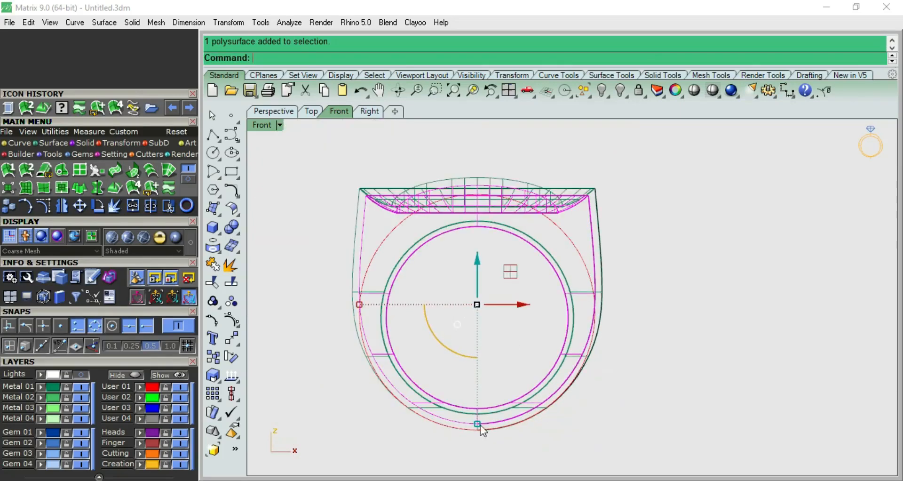
drag(477, 423, 476, 421)
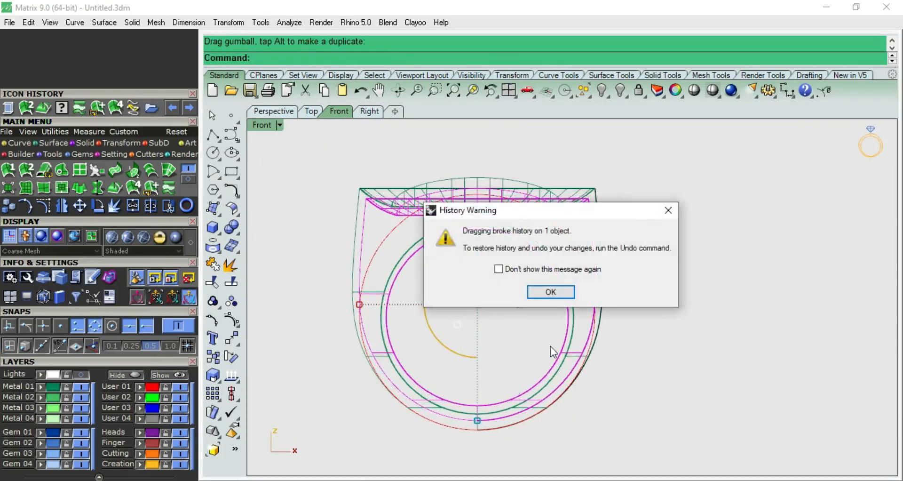
click(550, 291)
scroll(576, 199, up, 10)
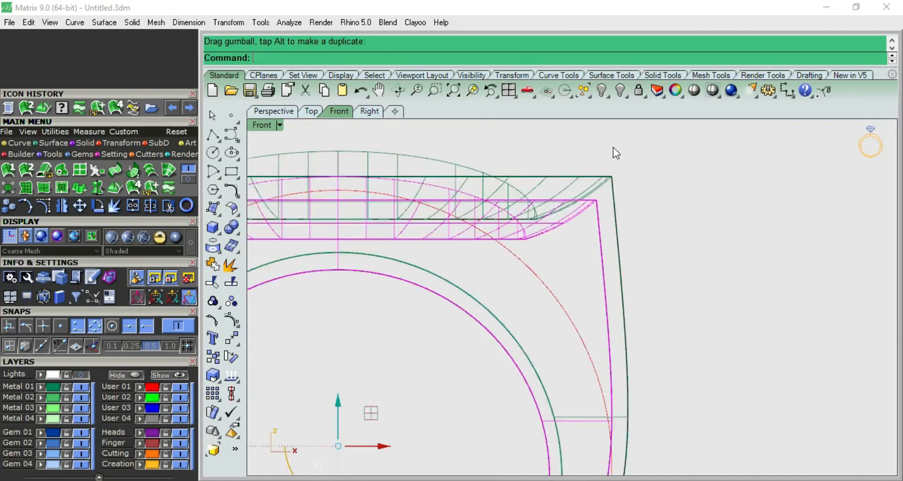
scroll(608, 166, down, 8)
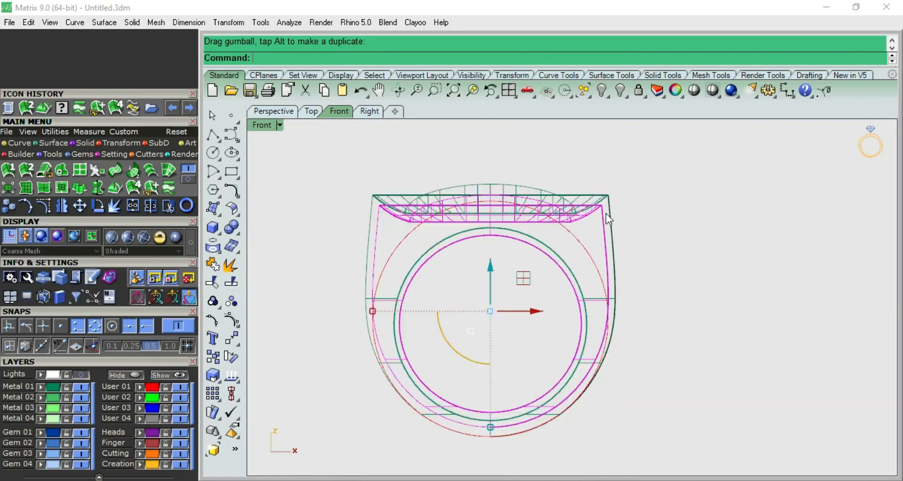
Try scaling the inner ring copy narrower across its width in the Right view, and undo the change
right_drag(528, 313, 511, 303)
key(F3)
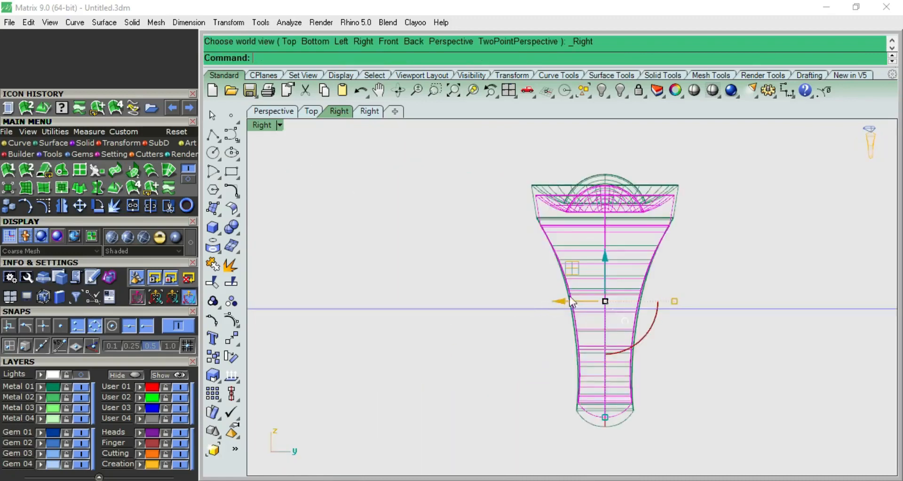
scroll(642, 294, up, 4)
right_drag(647, 302, 584, 318)
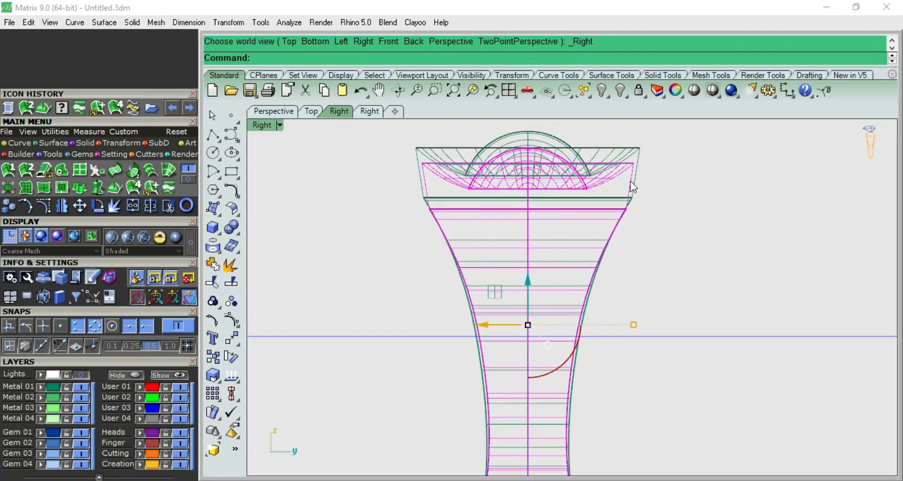
scroll(639, 172, down, 2)
right_drag(637, 222, 619, 230)
click(644, 194)
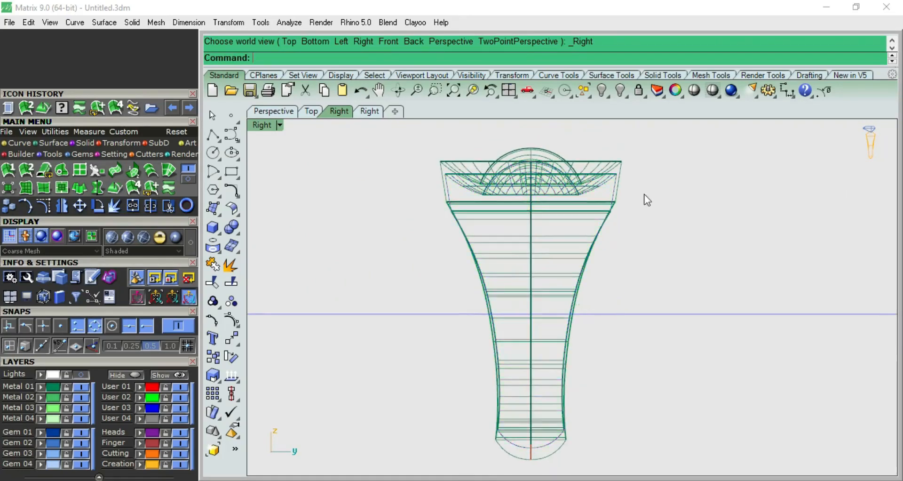
scroll(619, 169, up, 2)
click(616, 190)
right_drag(639, 201, 624, 191)
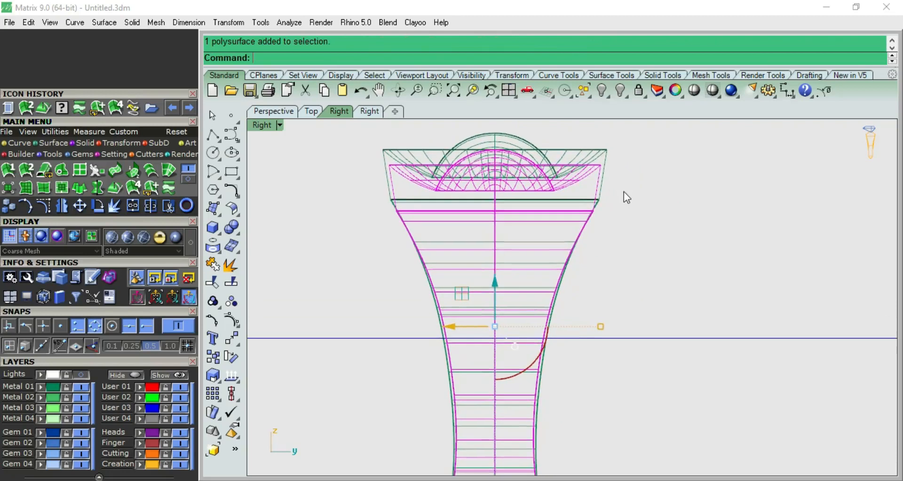
drag(601, 324, 591, 324)
key(ctrl+z)
Add a bounding-box control cage around the inner ring copy with CageEdit, editing it globally
right_drag(624, 289, 597, 226)
text(cg)
key(Return)
click(320, 56)
click(335, 58)
right_click(366, 177)
right_click(367, 179)
Narrow the upper-middle row of cage points and the two lowest rows so the inner copy slims down the shank
right_drag(388, 222, 389, 287)
drag(308, 246, 605, 278)
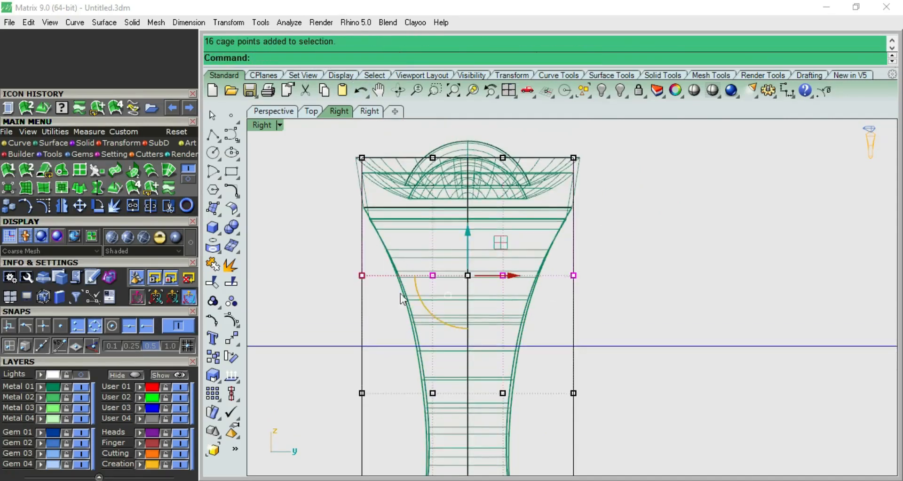
drag(362, 279, 391, 277)
right_drag(395, 313, 364, 227)
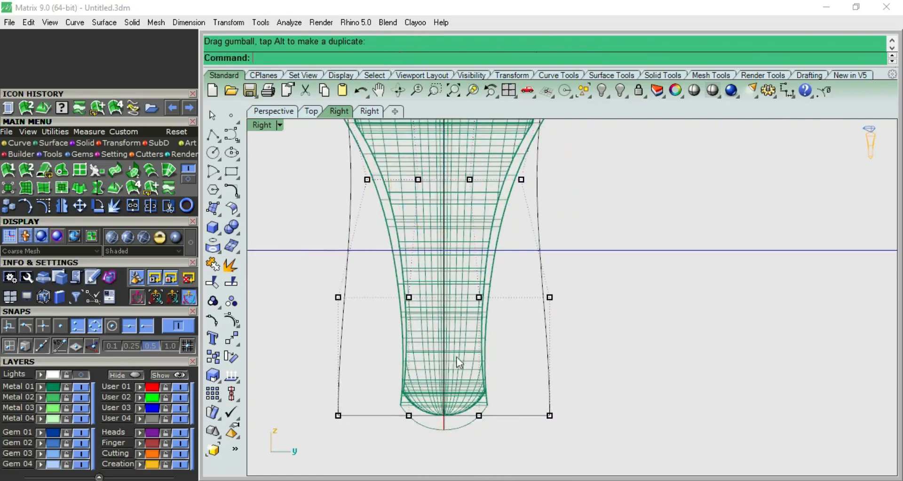
drag(301, 277, 580, 448)
drag(337, 356, 368, 357)
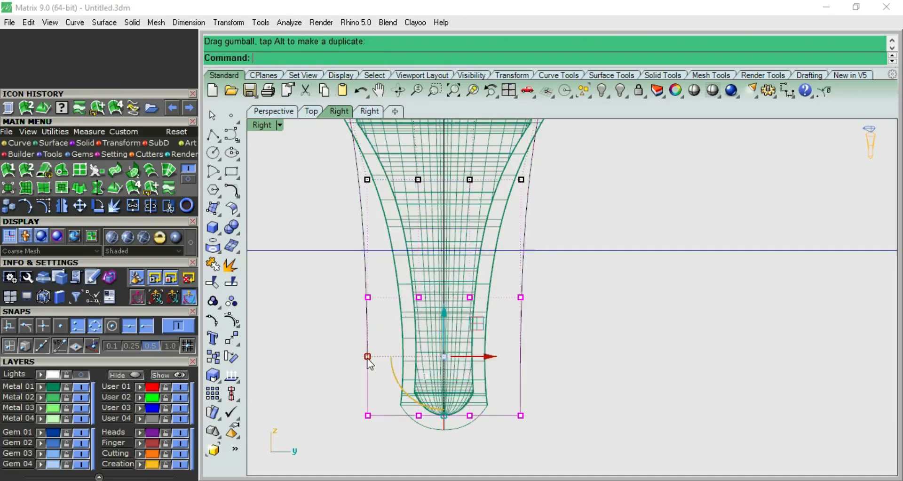
Narrow the bottom row of cage points further and slightly tighten the upper-middle row in the Right view
drag(318, 393, 652, 464)
drag(365, 417, 381, 417)
right_drag(650, 340, 598, 435)
drag(301, 241, 663, 329)
drag(359, 283, 366, 281)
Raise the two middle bottom cage points in the Front view to lift the inner copy's base, and delete the cage
key(ctrl+F2)
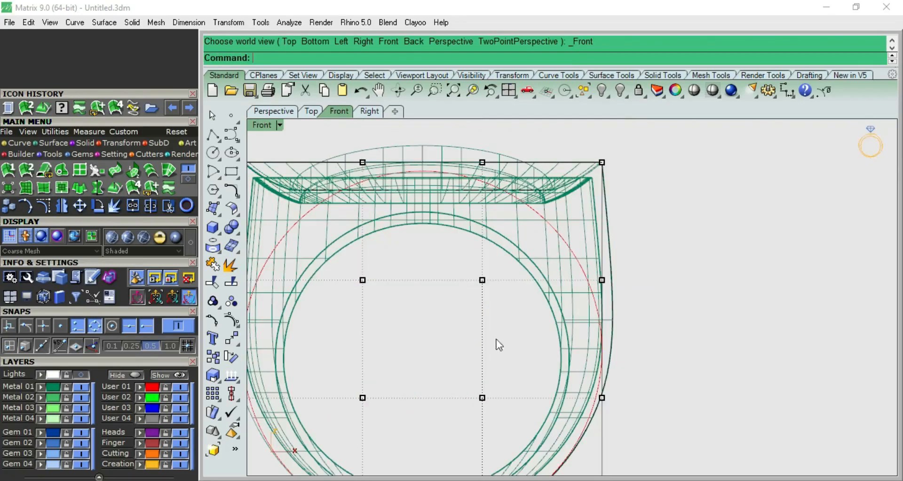
right_drag(457, 421, 470, 275)
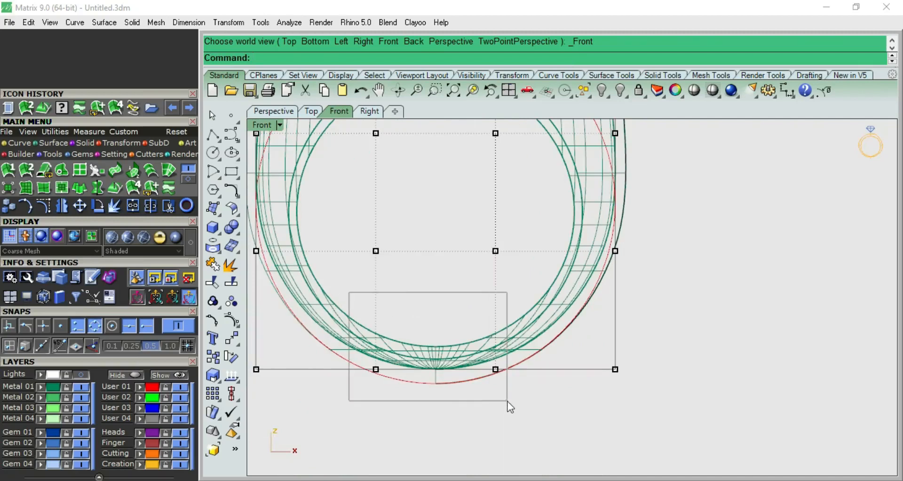
drag(508, 402, 508, 401)
drag(444, 332, 440, 282)
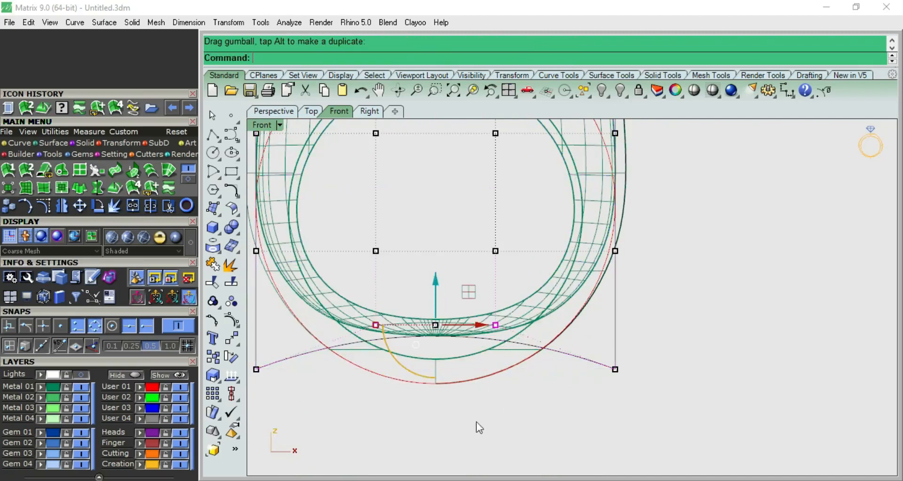
key(Delete)
scroll(581, 361, down, 4)
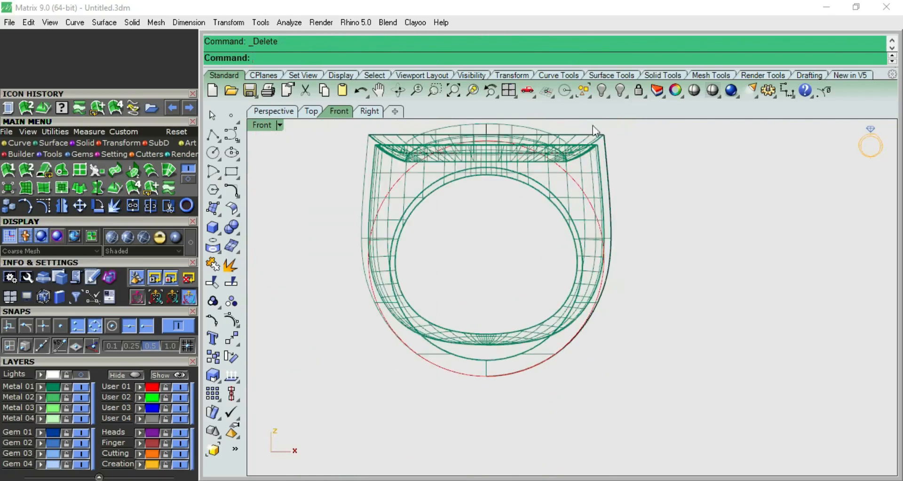
Check the reshaped inner copy inside the ring with a shaded Perspective preview
click(694, 91)
right_drag(663, 194, 622, 230)
key(Escape)
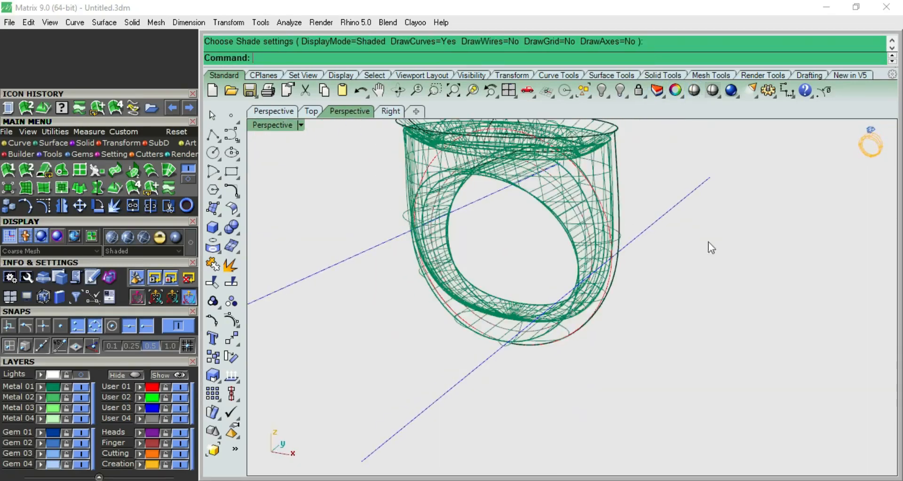
Measure the gap between the dome tops of the inner copy and the outer ring in the Front view
key(ctrl+F2)
right_drag(568, 235, 553, 359)
scroll(496, 253, up, 10)
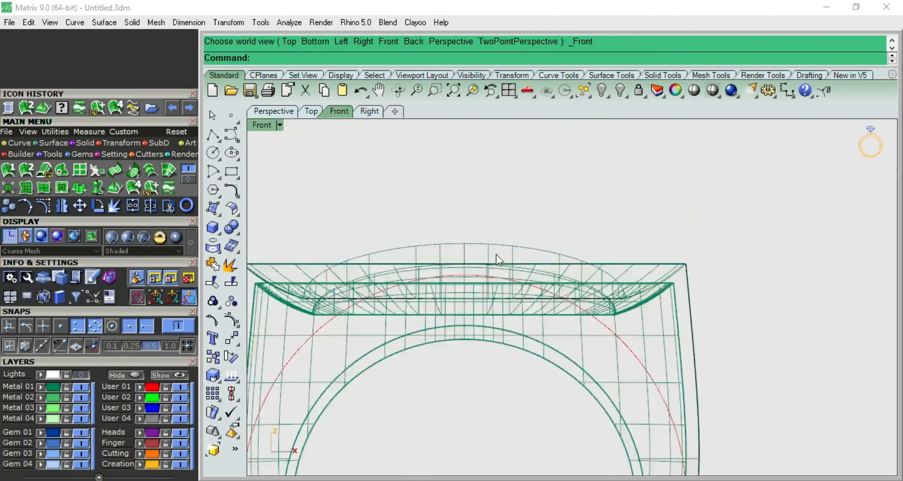
click(620, 294)
key(Return)
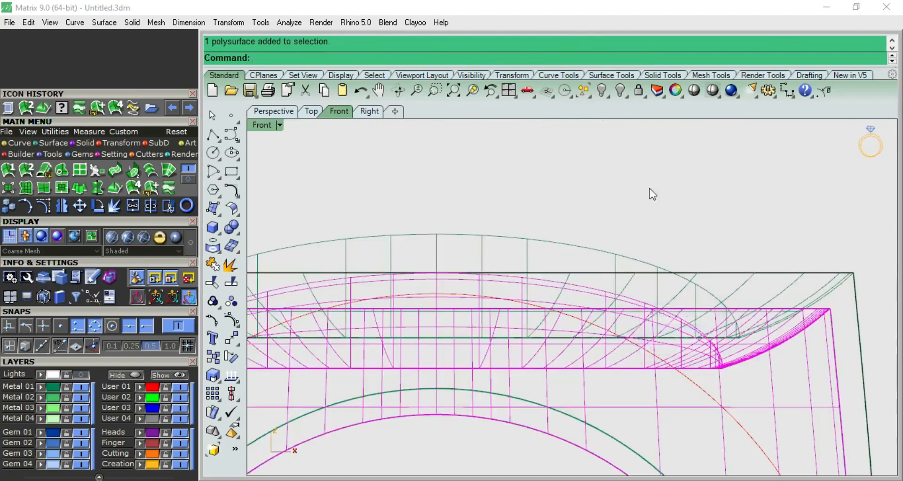
click(437, 272)
click(436, 233)
scroll(496, 237, down, 4)
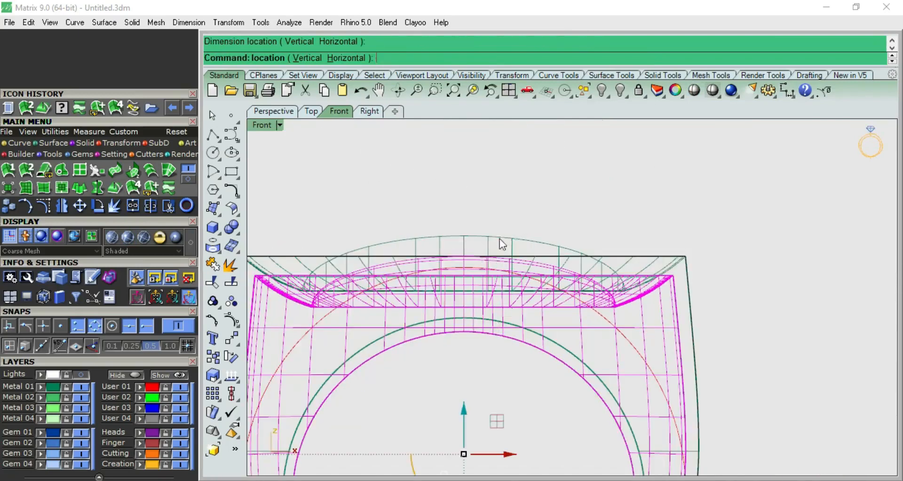
Review the outer ring and inner copy together in shaded Front and Perspective views
click(696, 90)
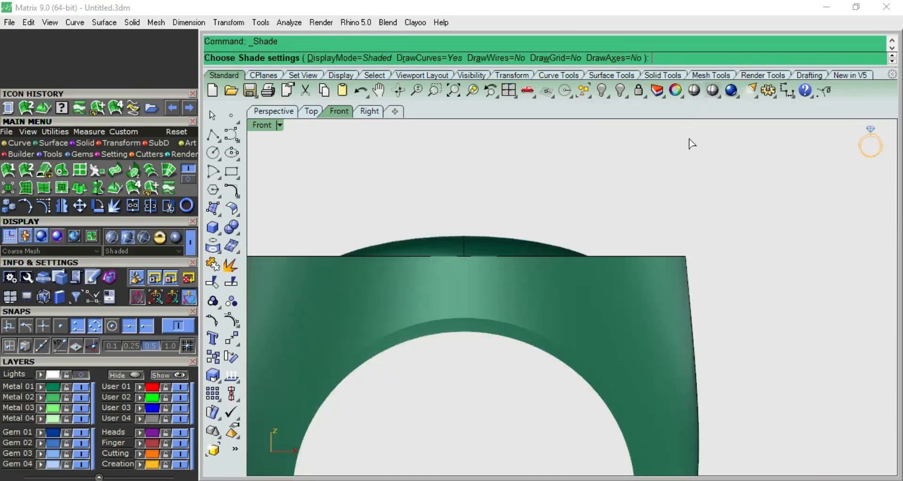
key(F4)
mouse_move(650, 276)
right_down()
mouse_move(687, 439)
mouse_move(616, 248)
mouse_move(647, 245)
right_up()
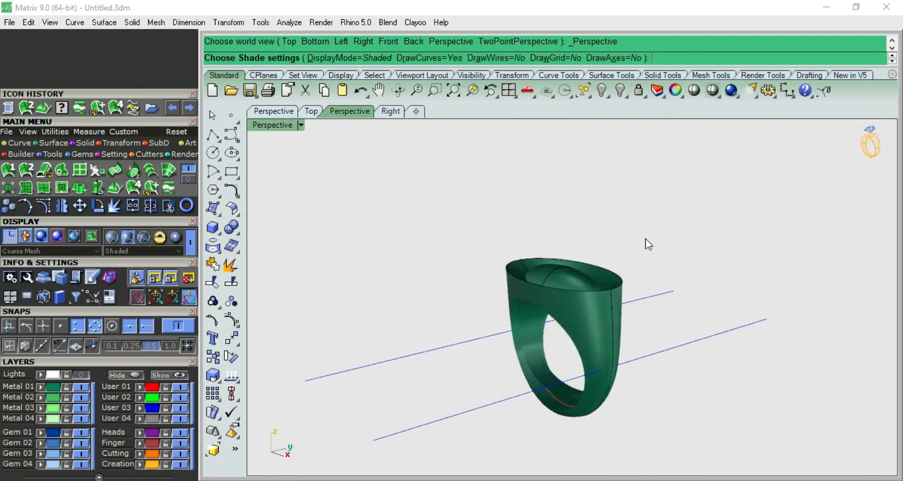
key(Return)
click(611, 274)
key(Escape)
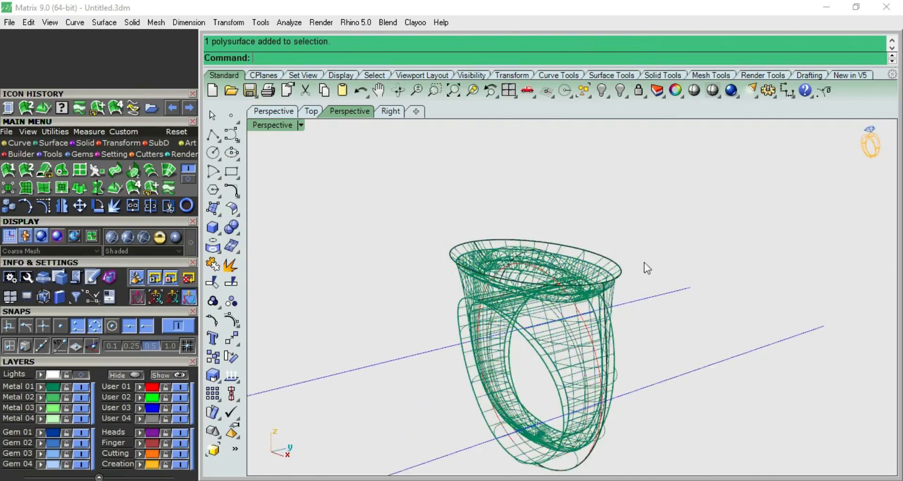
Subtract the inner copy from the outer ring polysurface with Boolean Difference to hollow the ring
key(F2)
click(619, 307)
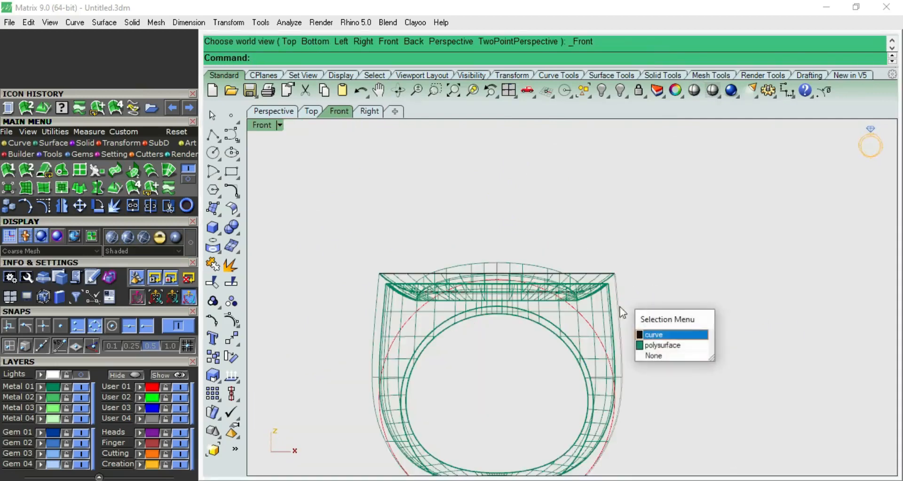
click(651, 345)
click(229, 226)
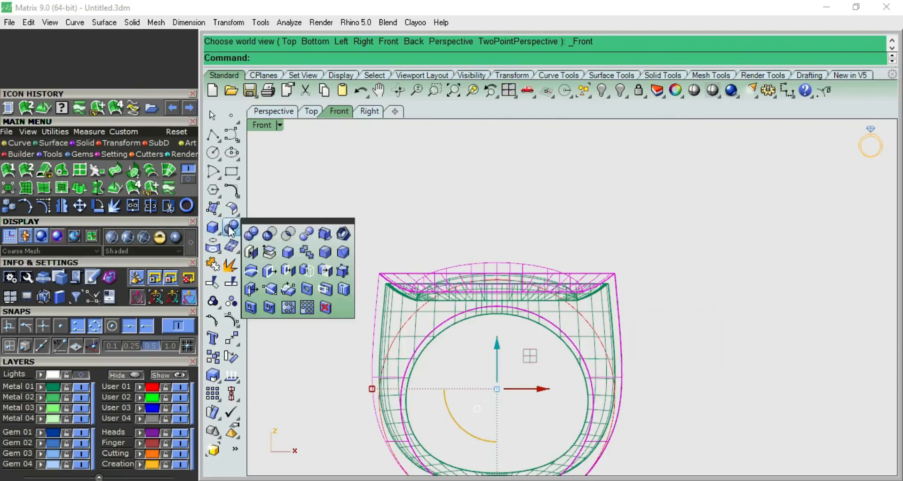
click(272, 233)
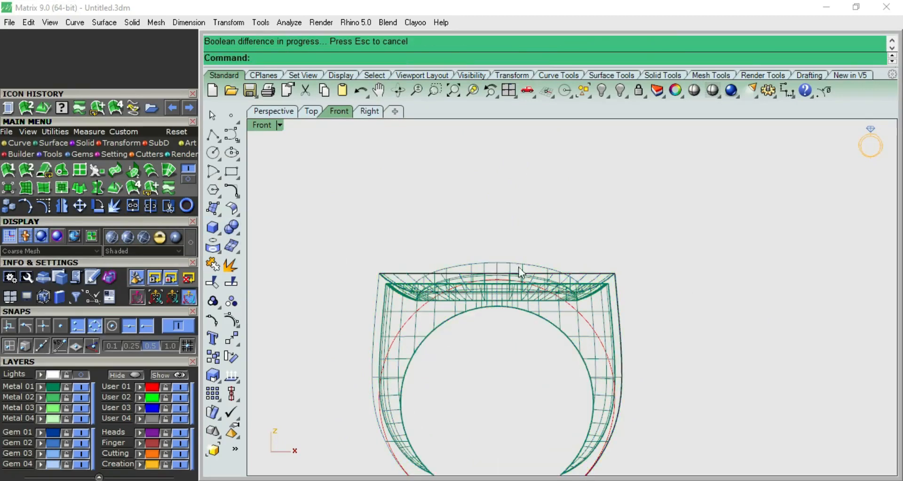
Inspect the hollowed ring in shaded Front, Perspective and Top views
click(694, 90)
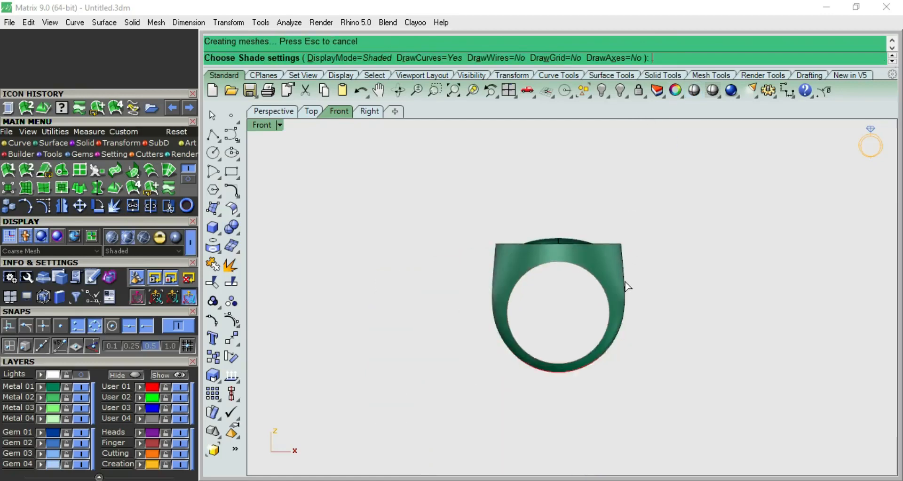
key(F8)
mouse_move(613, 308)
right_down()
mouse_move(683, 397)
mouse_move(727, 420)
right_up()
mouse_move(558, 329)
right_down()
mouse_move(588, 262)
mouse_move(591, 440)
mouse_move(676, 462)
mouse_move(819, 352)
mouse_move(846, 411)
mouse_move(755, 459)
mouse_move(550, 193)
mouse_move(527, 269)
mouse_move(551, 299)
mouse_move(633, 255)
mouse_move(346, 155)
mouse_move(532, 316)
mouse_move(550, 397)
mouse_move(569, 329)
right_up()
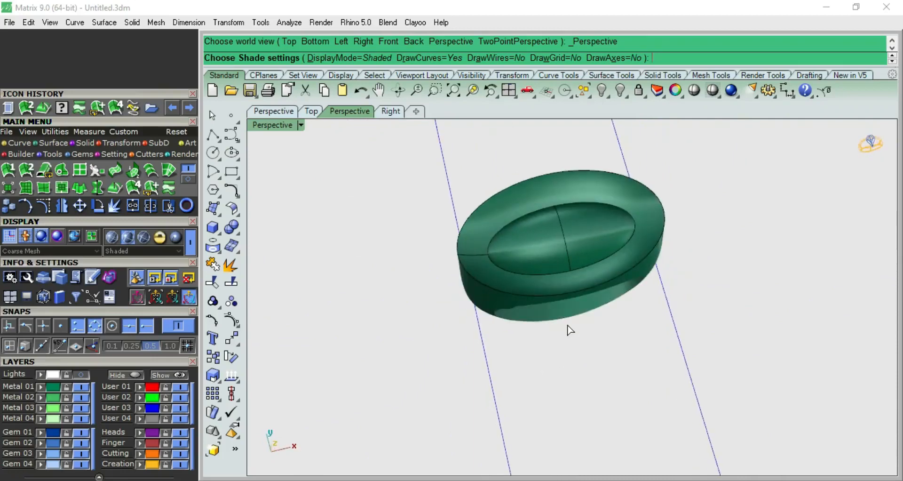
key(ctrl+F2)
key(ctrl+F4)
key(ctrl+F1)
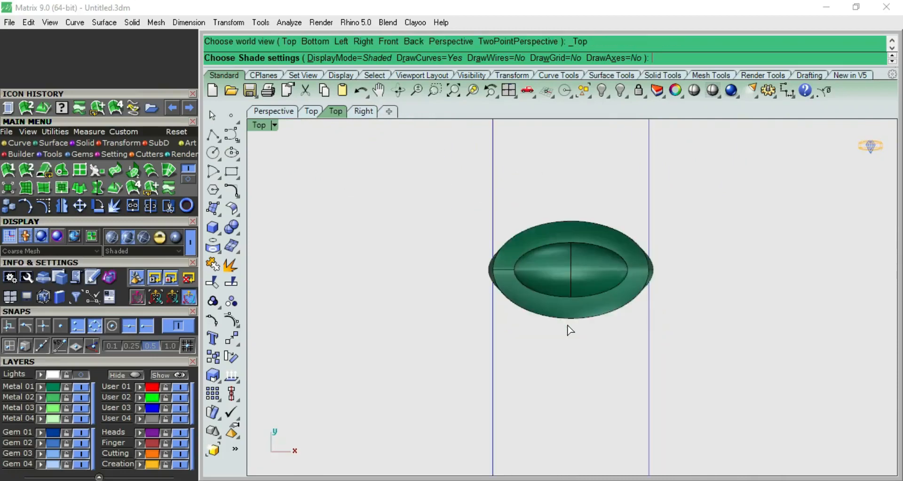
key(ctrl+F4)
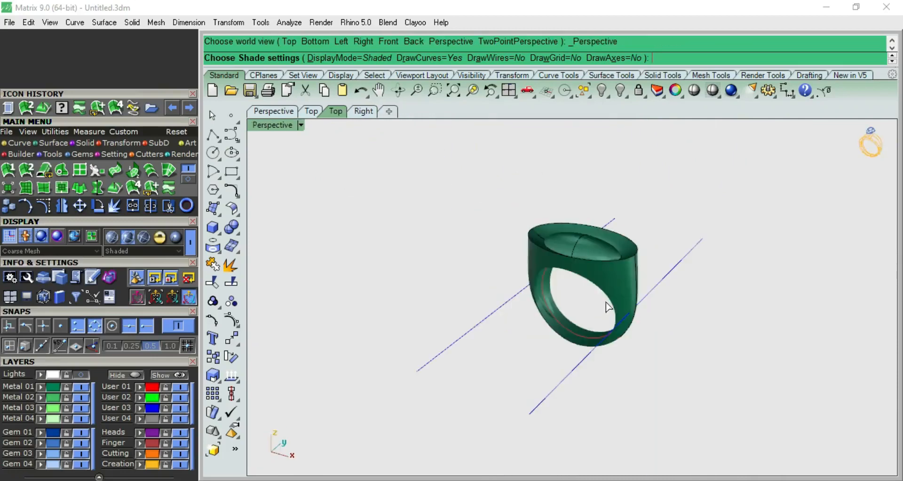
Examine the ring in Rendered display from Perspective, Right and Front views
scroll(607, 309, up, 7)
right_drag(662, 249, 759, 318)
key(ctrl+F3)
key(ctrl+F2)
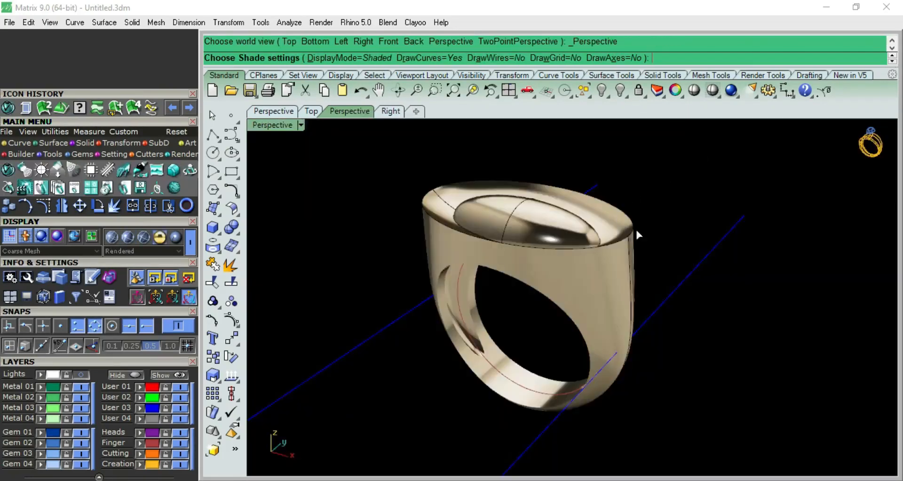
right_drag(636, 227, 515, 205)
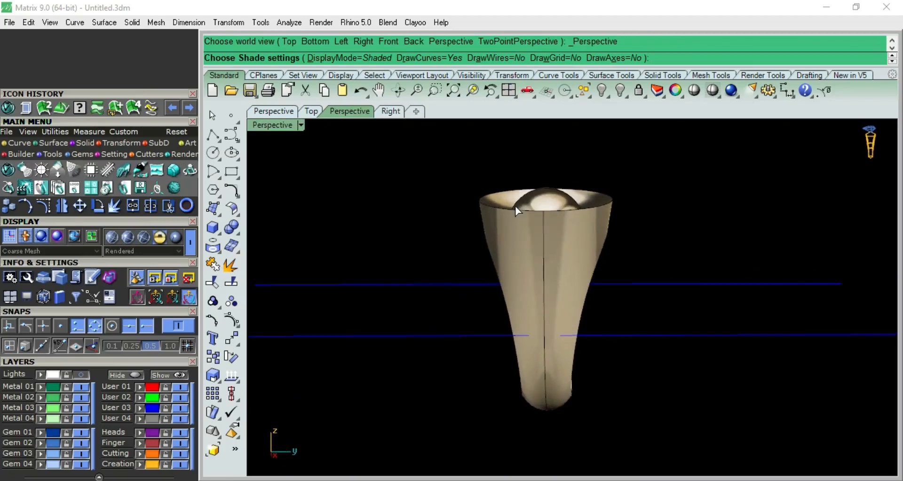
key(ctrl+F3)
key(ctrl+F2)
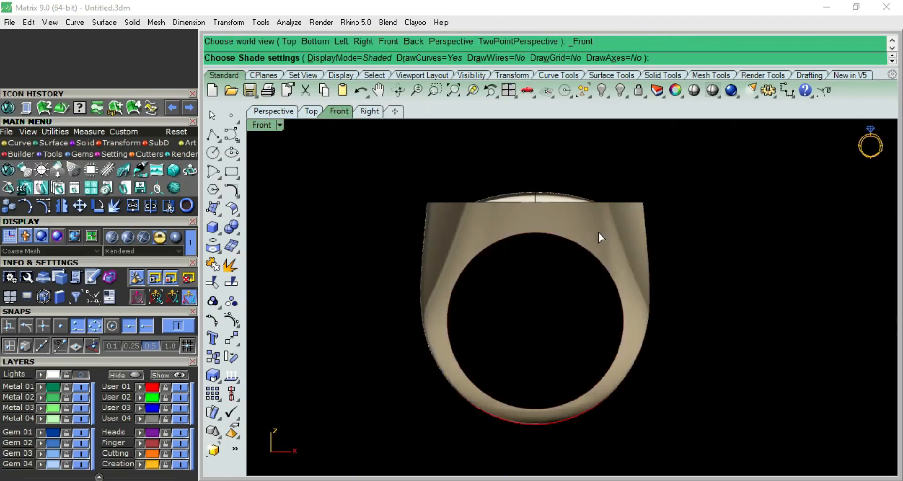
key(ctrl+F4)
right_drag(598, 232, 691, 308)
Hide the User 03 layer and toggle the Lights layer on and back off while viewing the rendered ring
click(180, 407)
right_drag(651, 347, 523, 321)
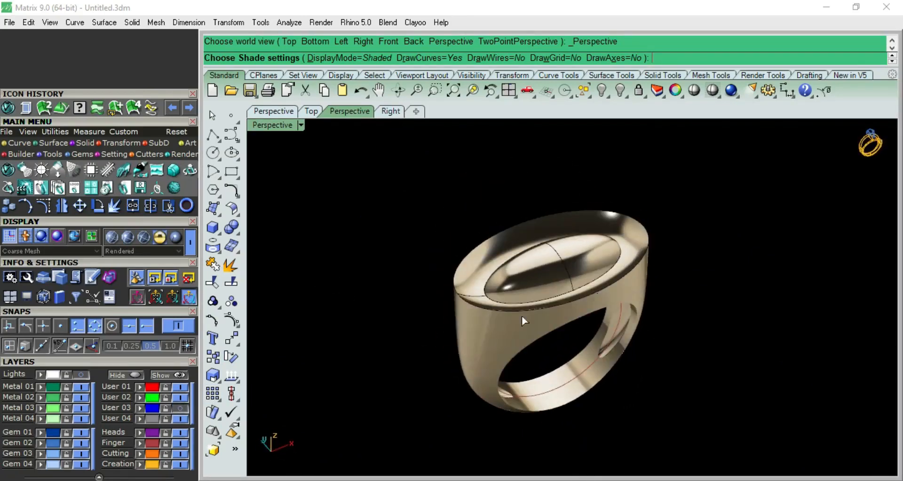
click(80, 374)
right_drag(665, 343, 603, 255)
click(80, 375)
Inspect the rendered ring from Front, Right, Top and Perspective views, finishing on a close Top view of the oval head
key(F2)
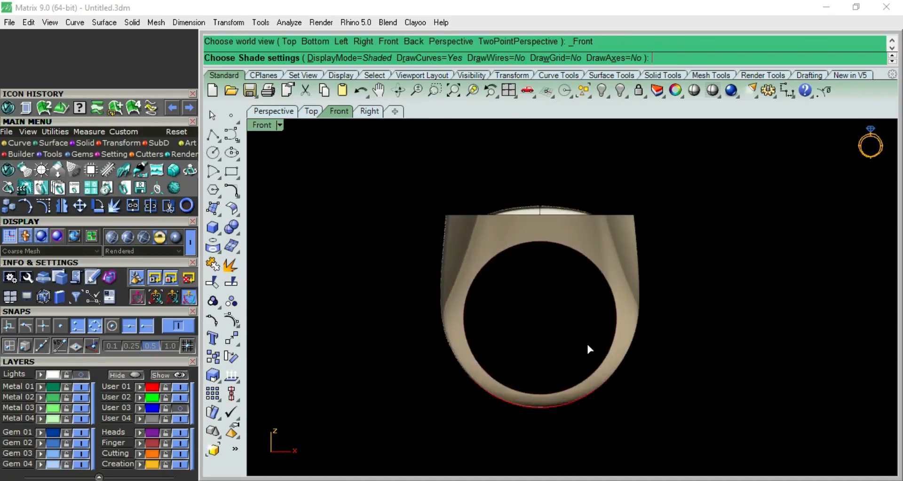
key(F3)
key(F2)
key(F4)
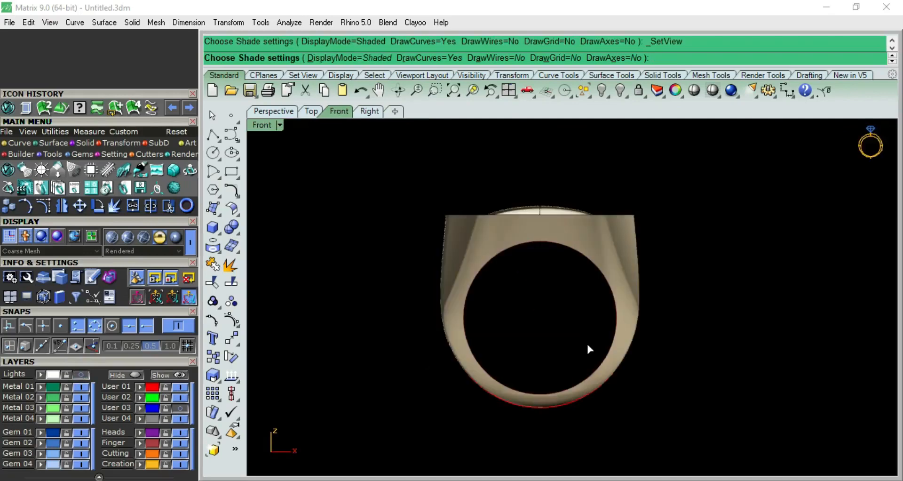
key(F1)
scroll(588, 342, up, 4)
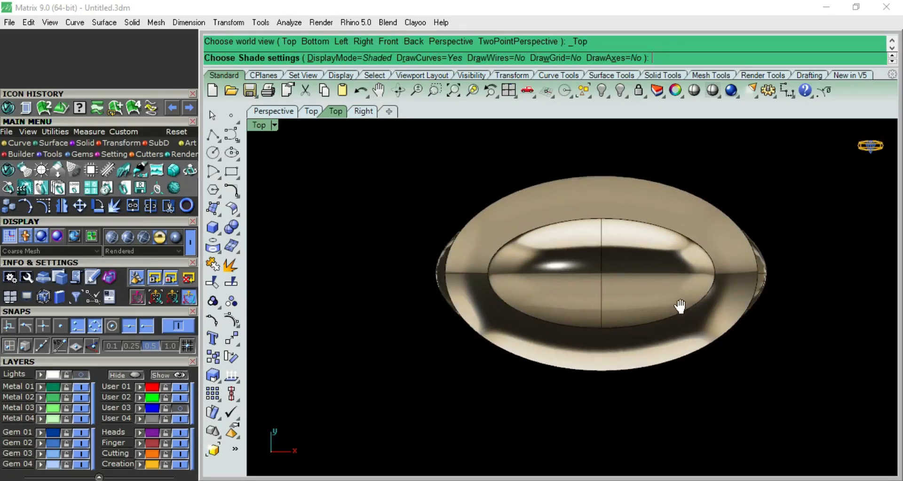
key(F4)
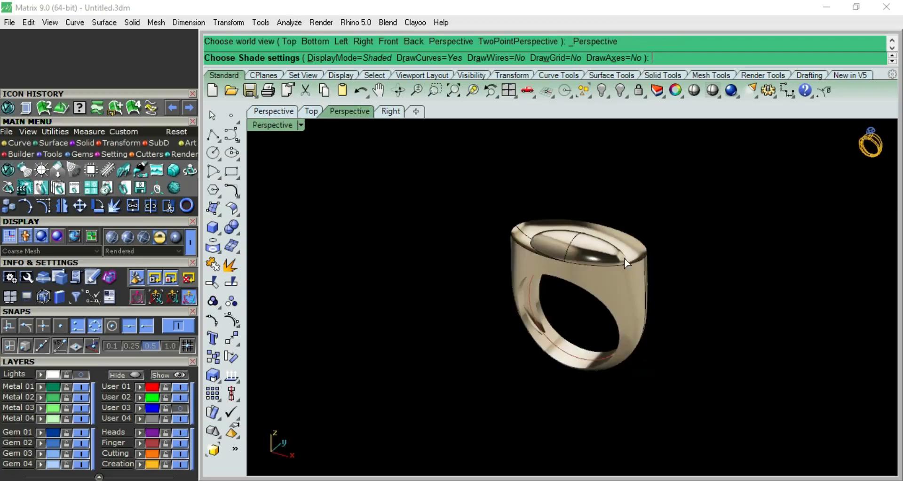
right_drag(608, 276, 695, 377)
key(F3)
key(F1)
scroll(605, 282, up, 5)
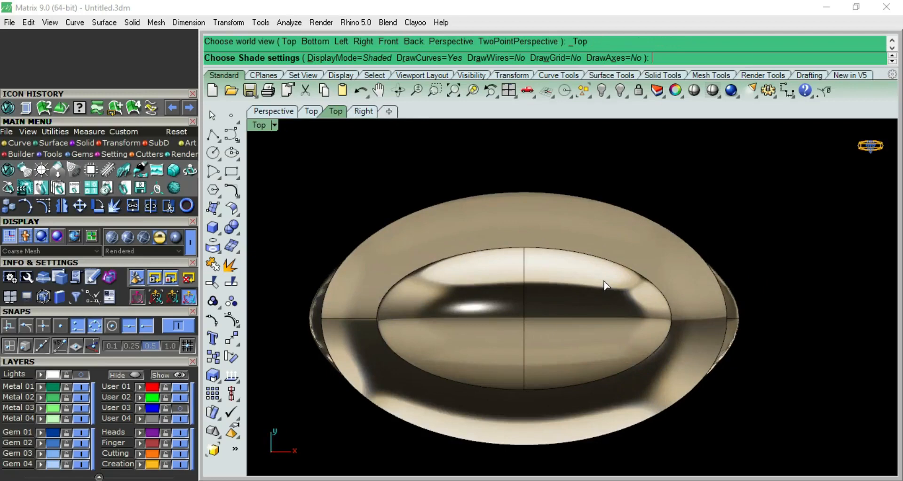